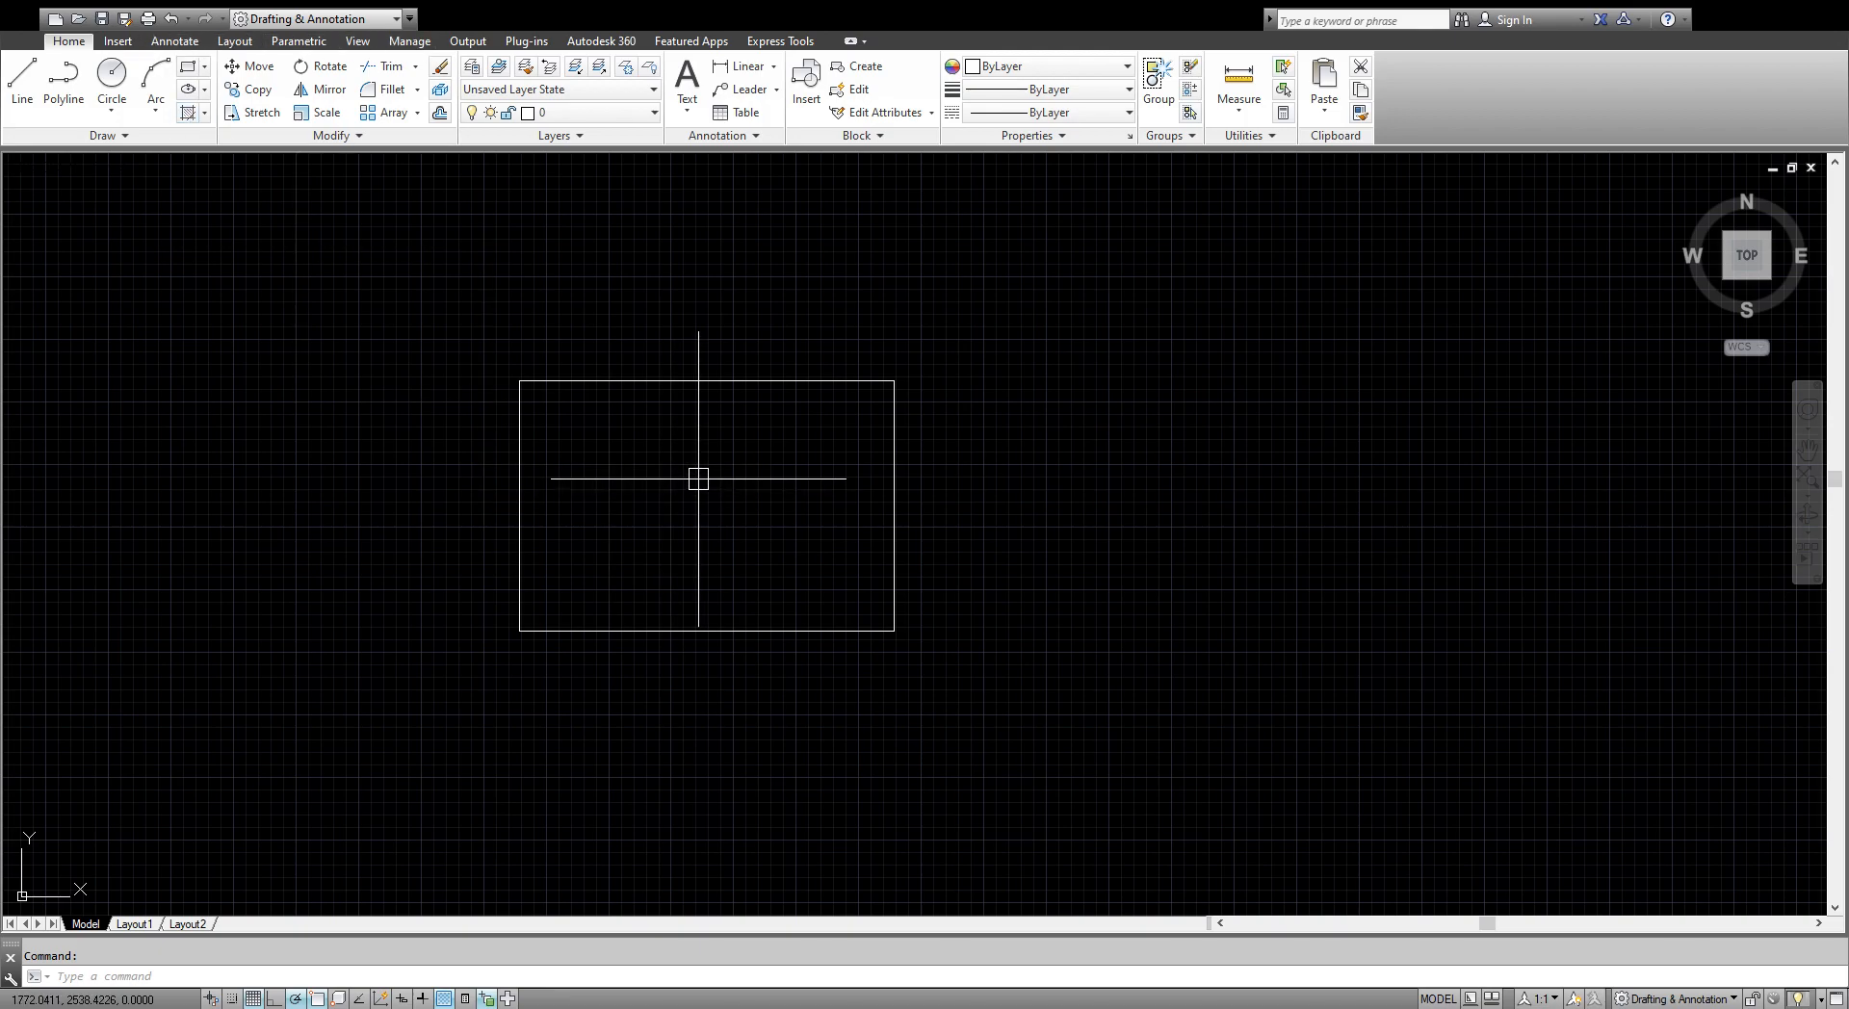
{"action": "type", "text": "un"}
{"action": "key", "text": "Return"}
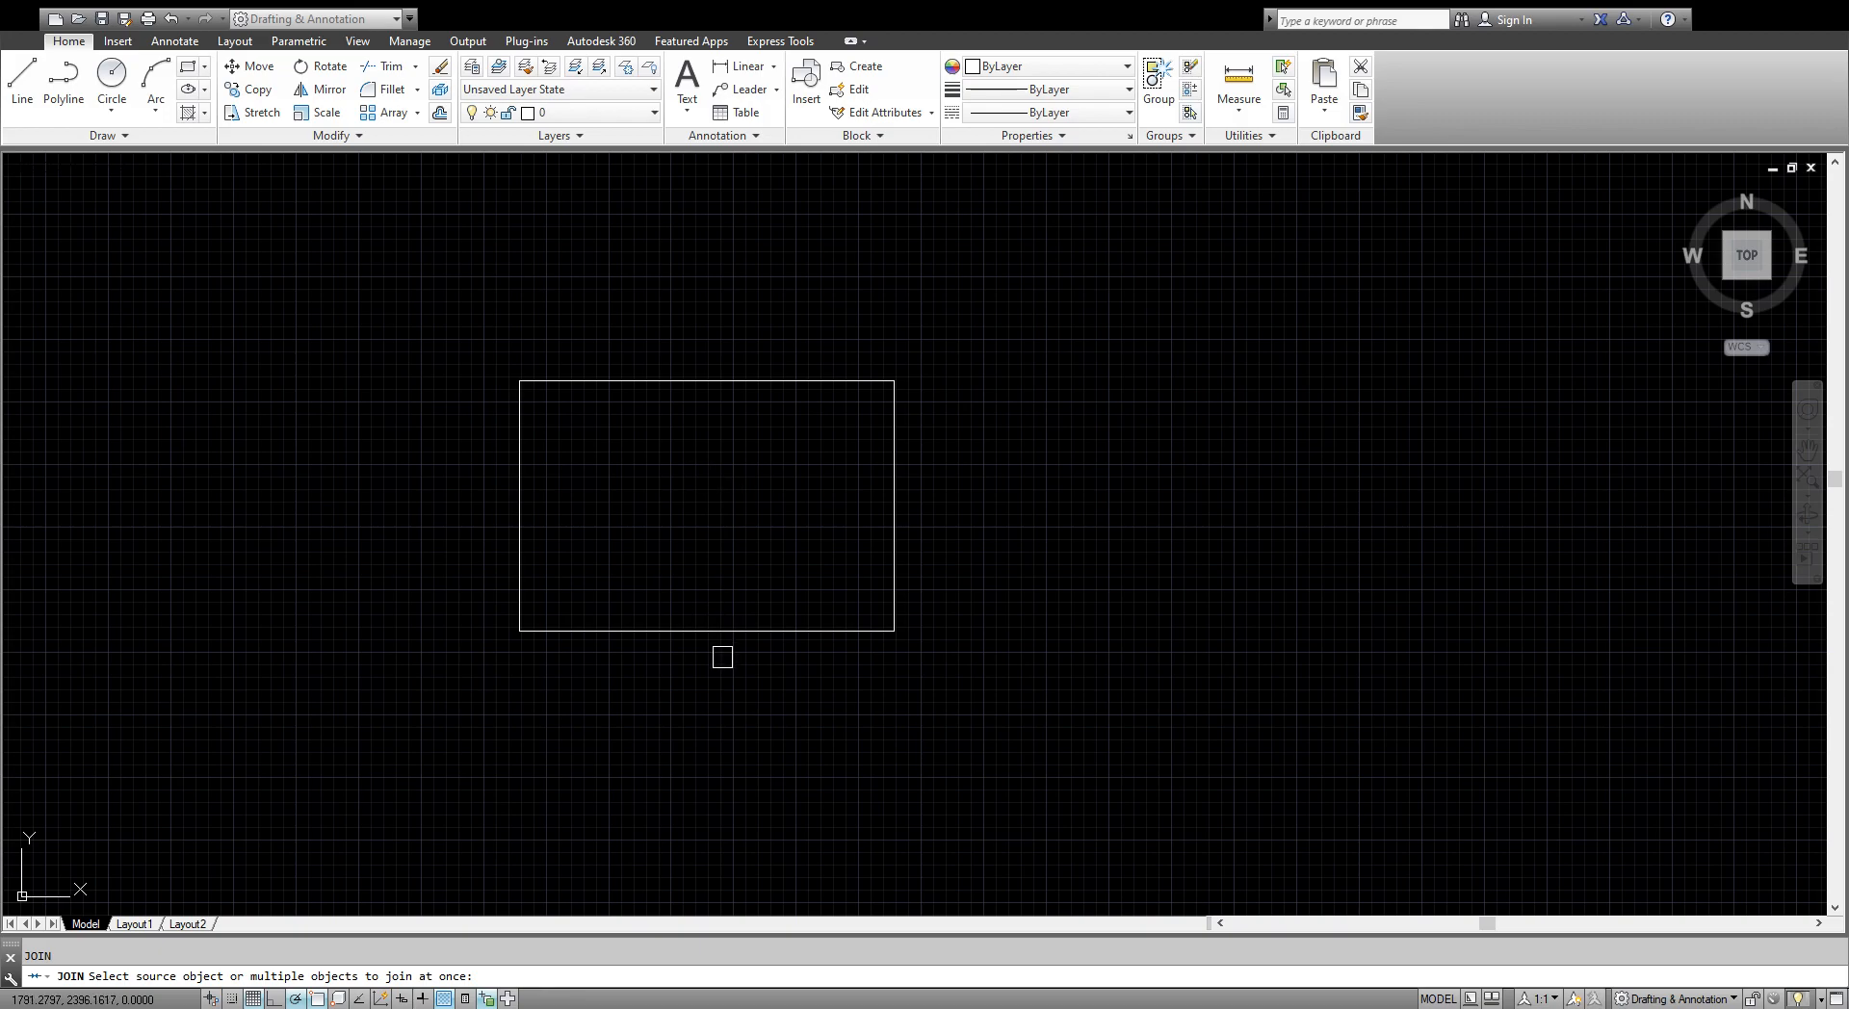
{"action": "key", "text": "Escape"}
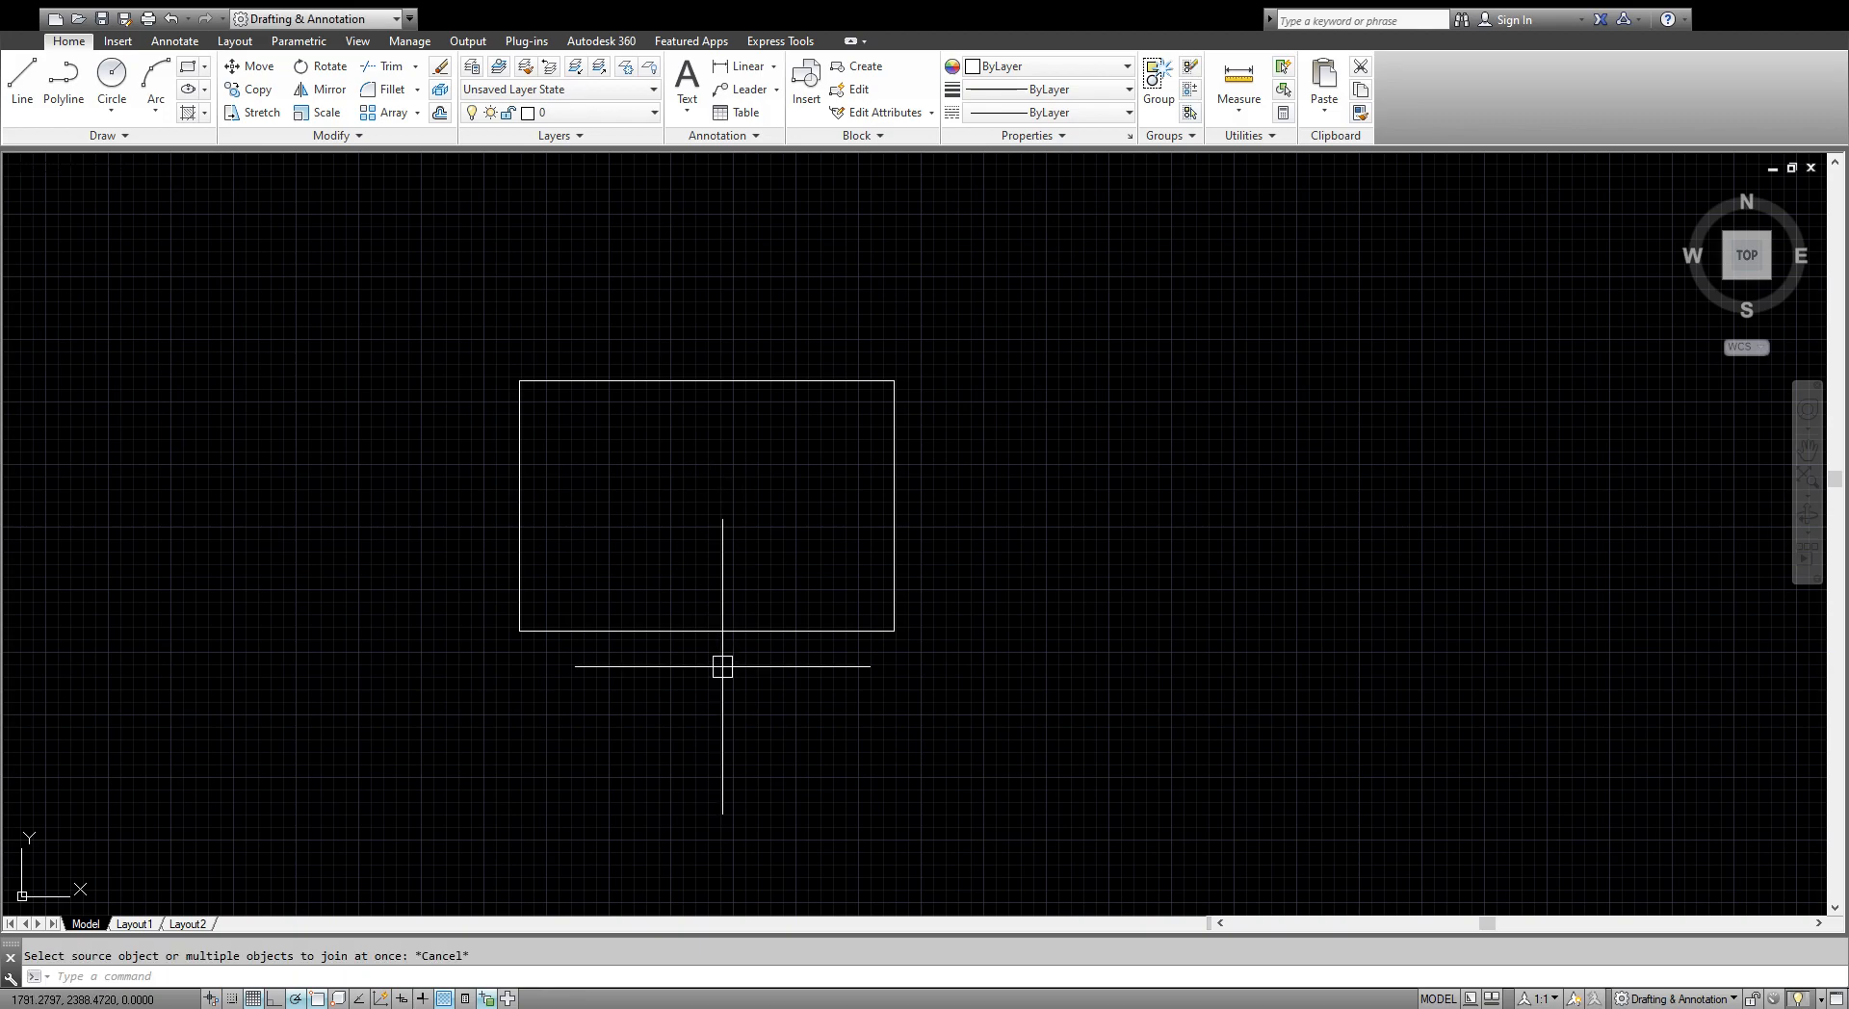
Switch the workspace to AutoCAD Classic.
{"action": "left_click", "coordinate": [1679, 999]}
{"action": "left_click", "coordinate": [1679, 891]}
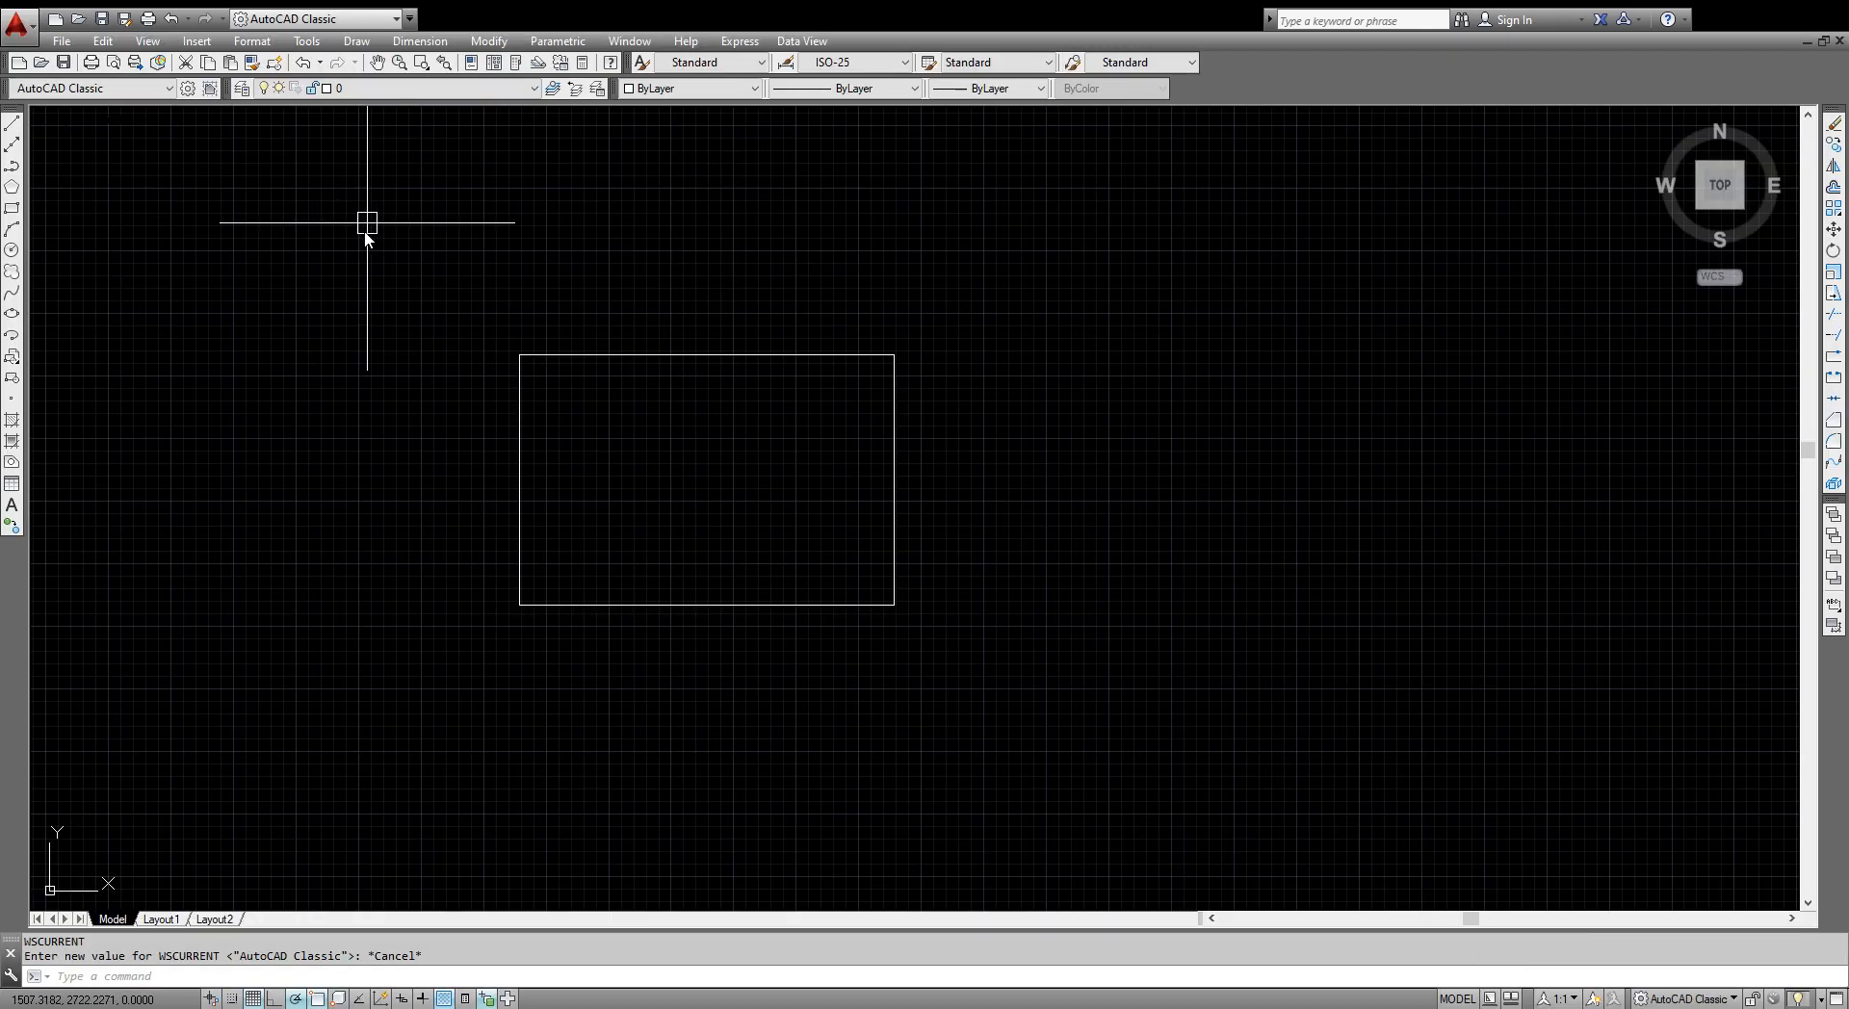
{"action": "left_click", "coordinate": [400, 107]}
{"action": "left_click", "coordinate": [802, 294]}
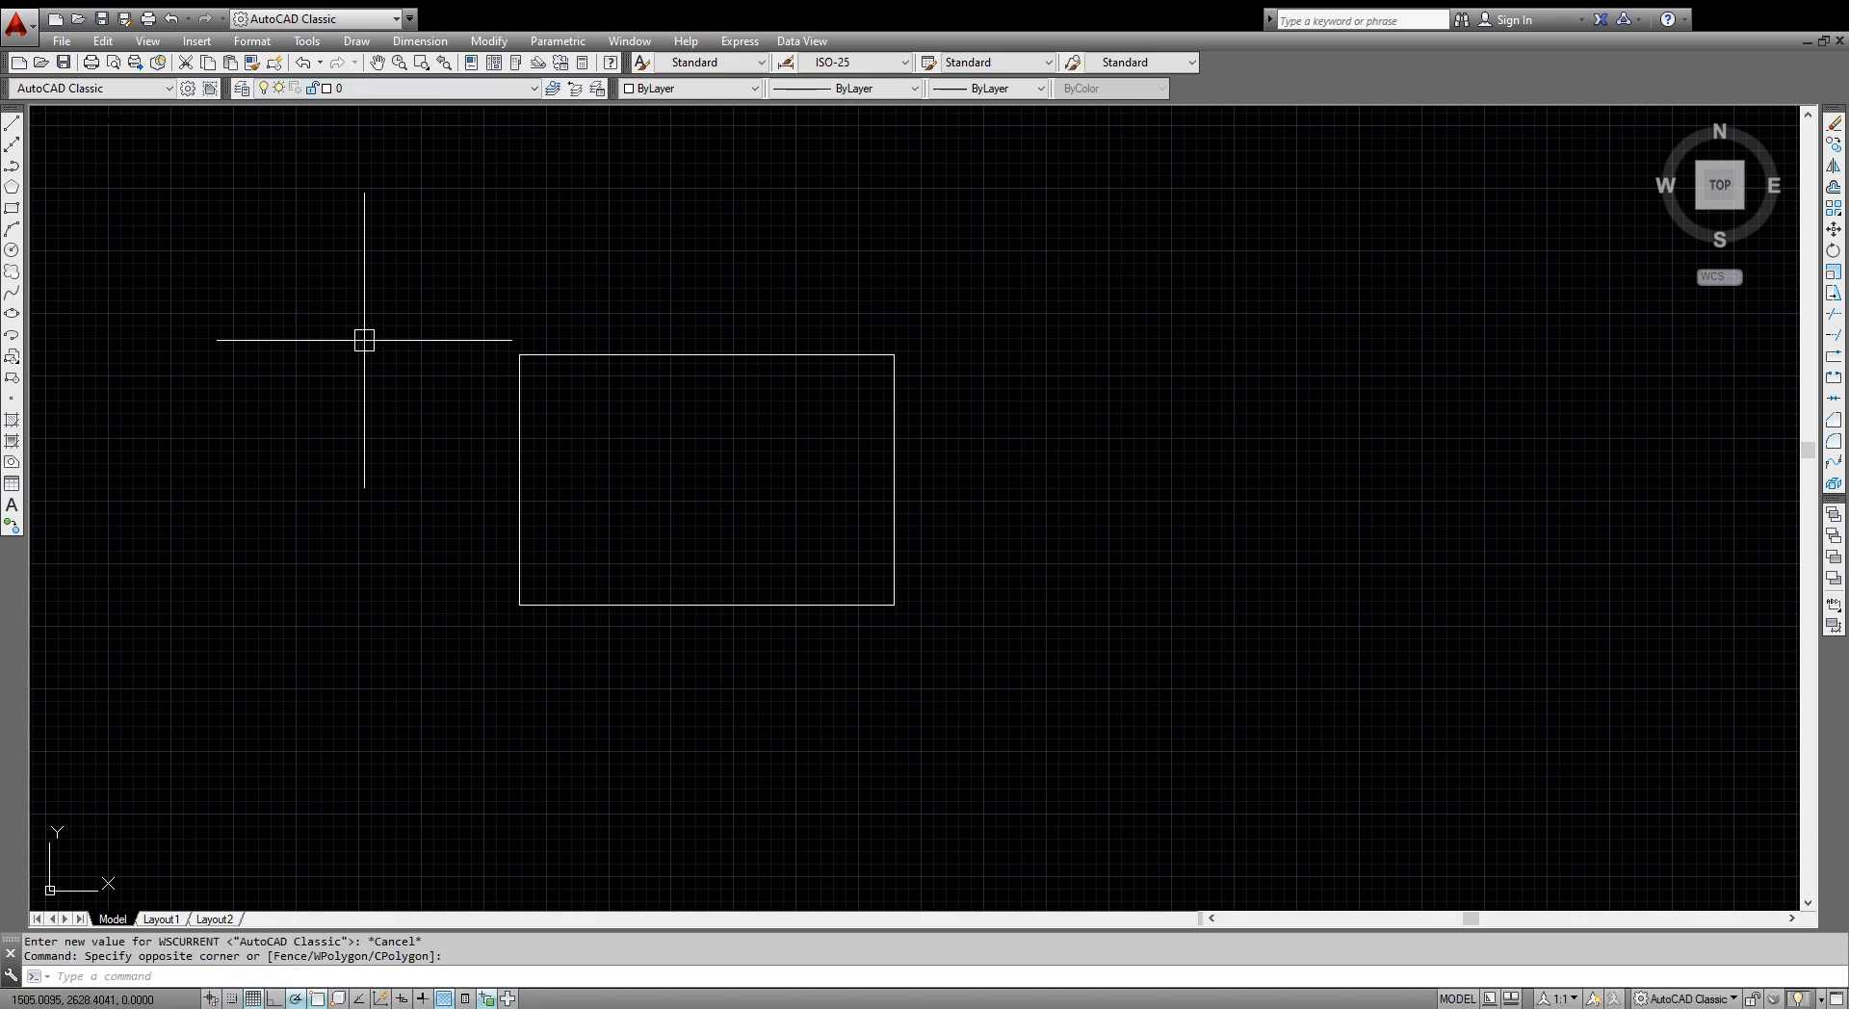
Open the drawing units settings from the classic workspace to view them, and close them.
{"action": "left_click", "coordinate": [253, 41]}
{"action": "left_click", "coordinate": [289, 371]}
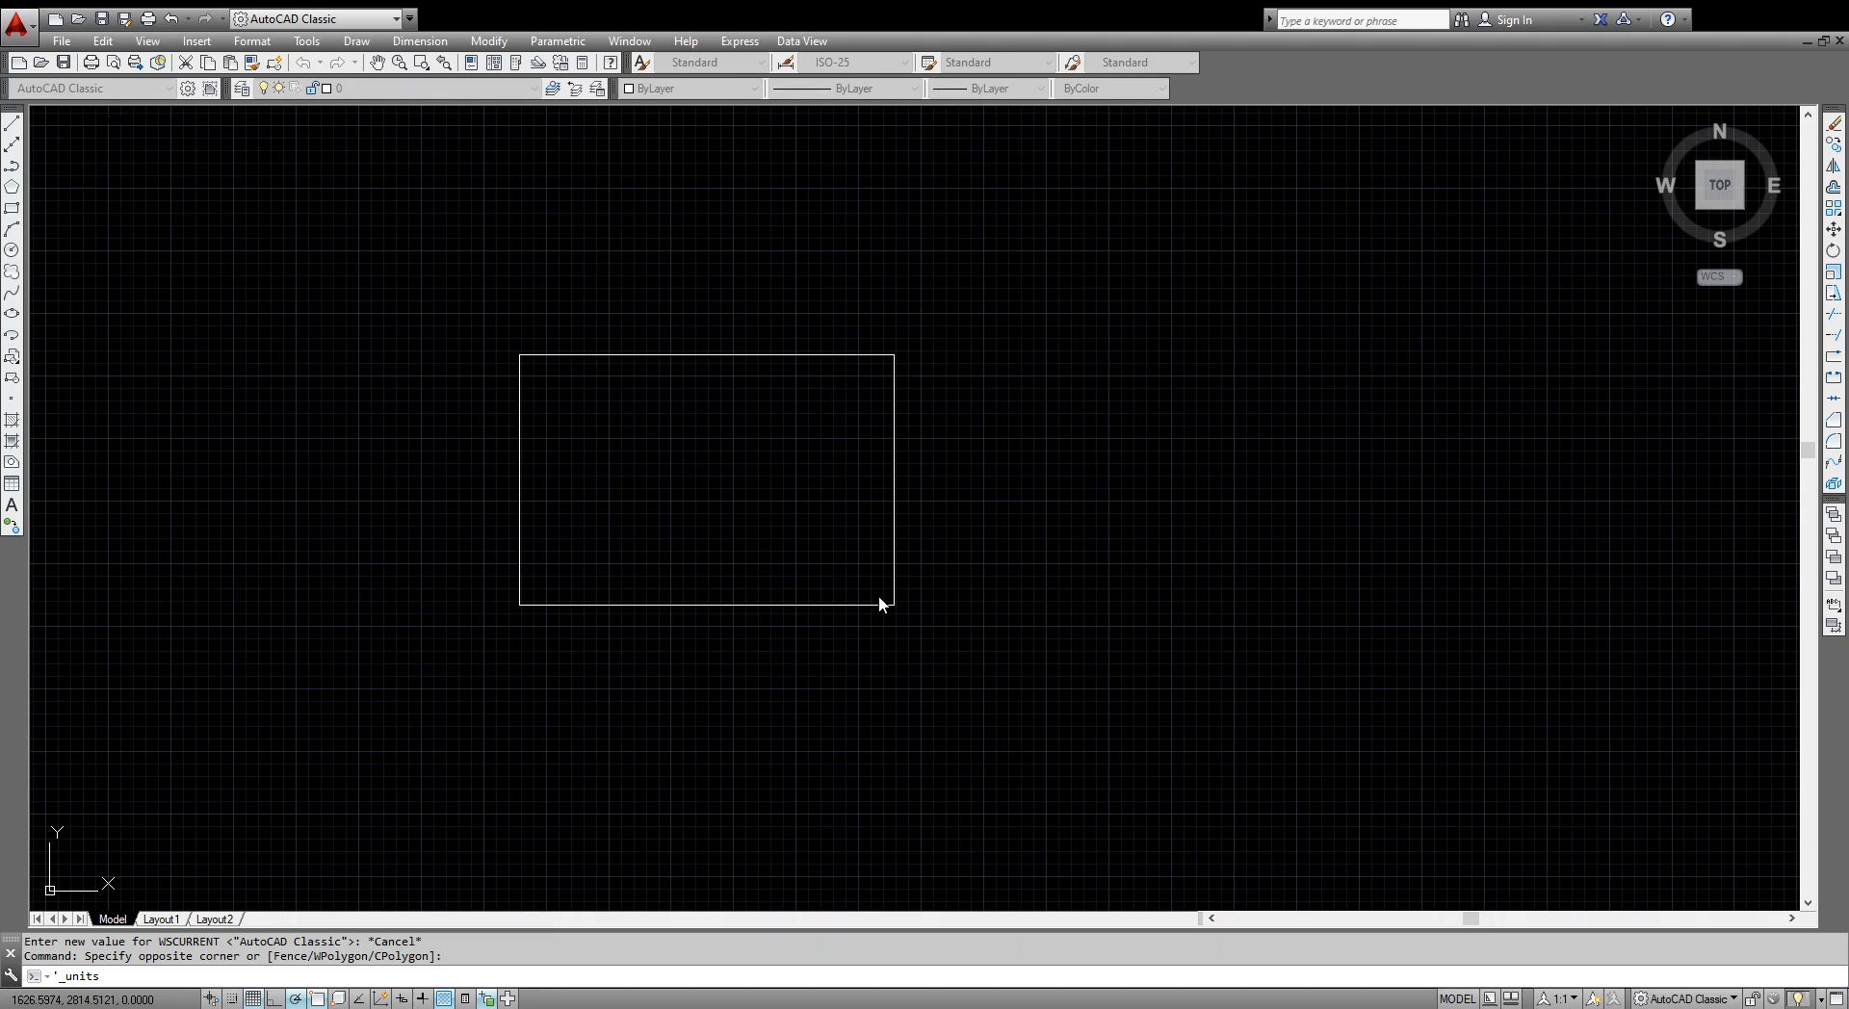
{"action": "left_click", "coordinate": [802, 685]}
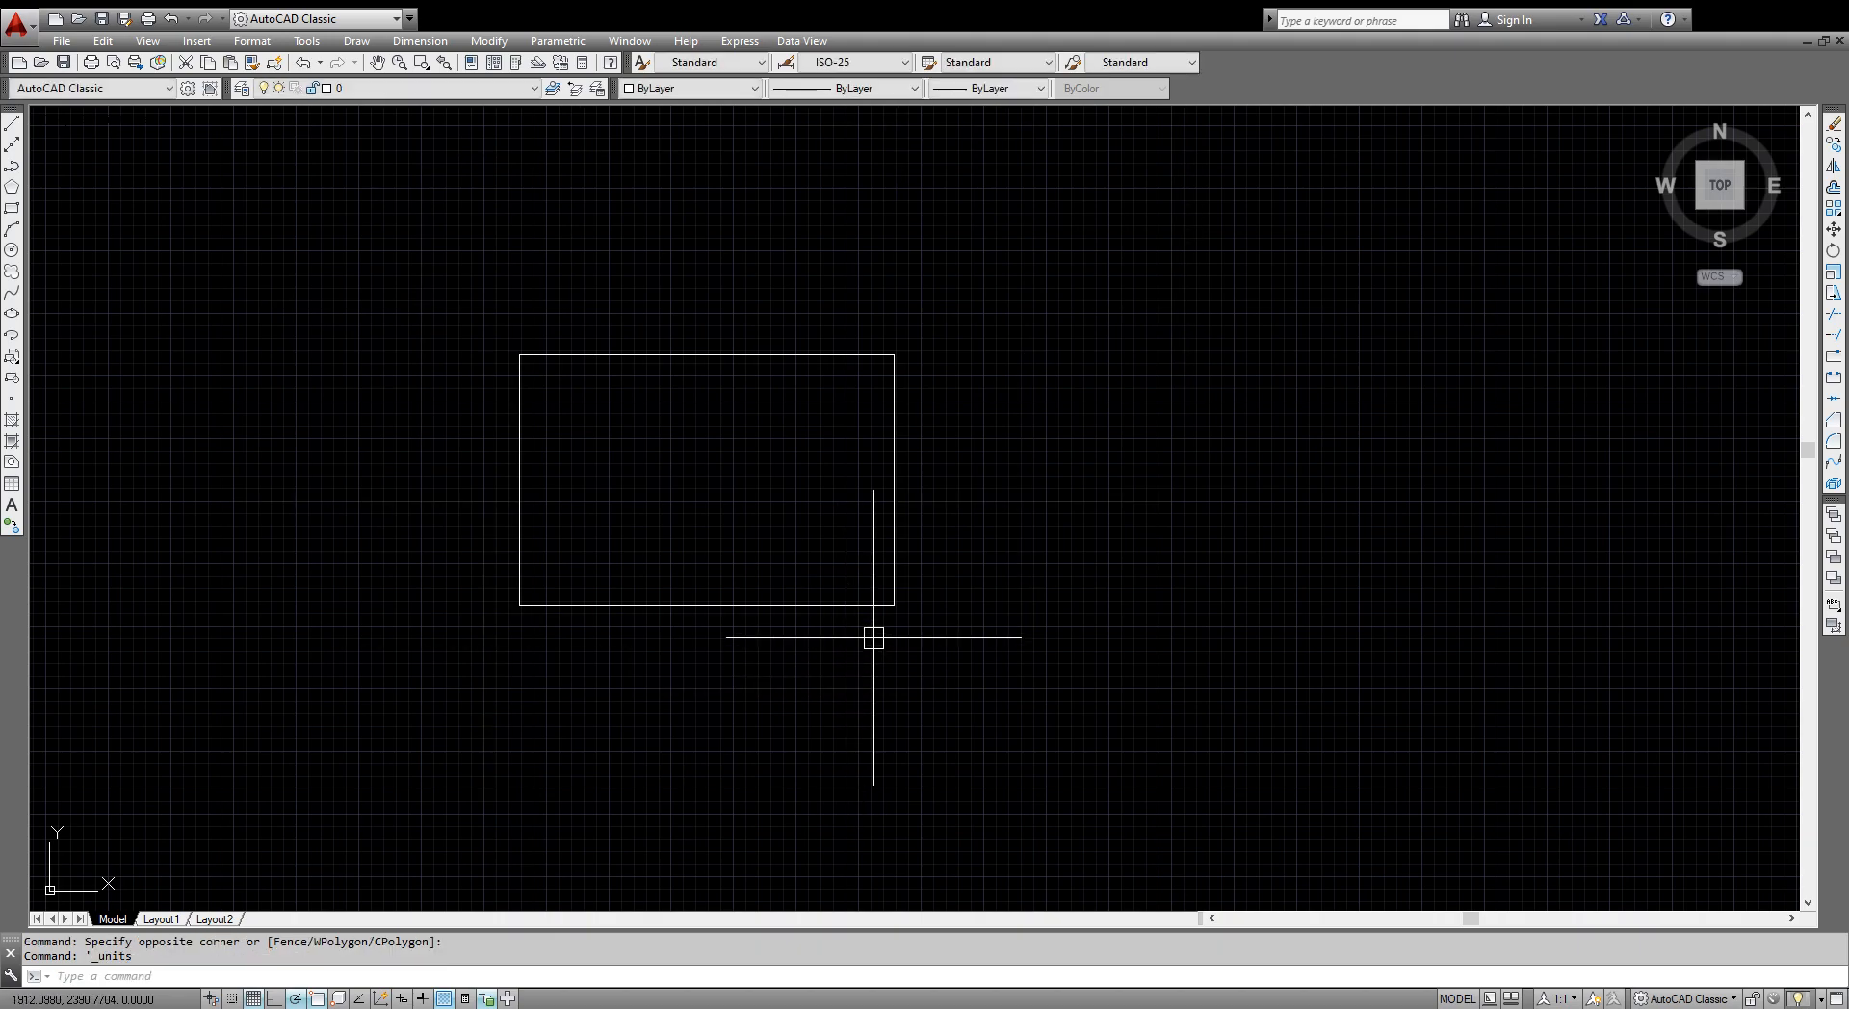
Switch the workspace back to Drafting & Annotation and bring back the command line.
{"action": "left_click", "coordinate": [1676, 998]}
{"action": "left_click", "coordinate": [1676, 909]}
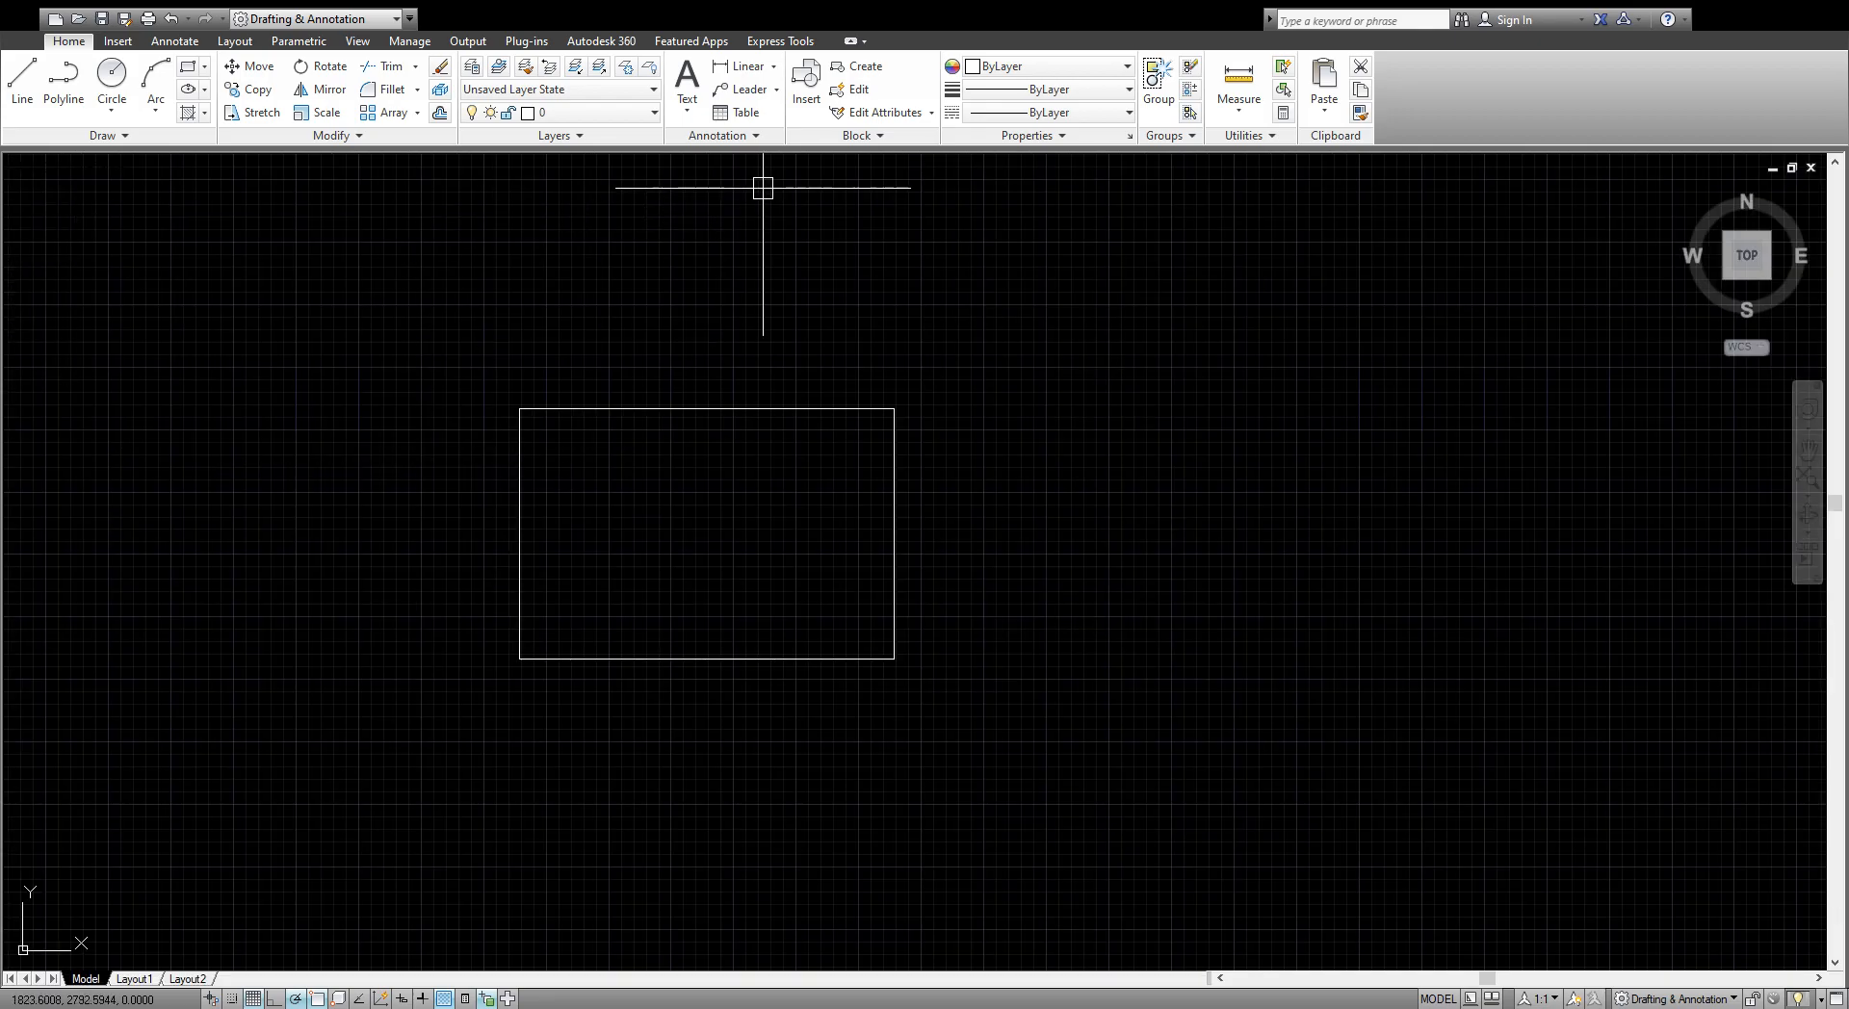
{"action": "left_click", "coordinate": [420, 45]}
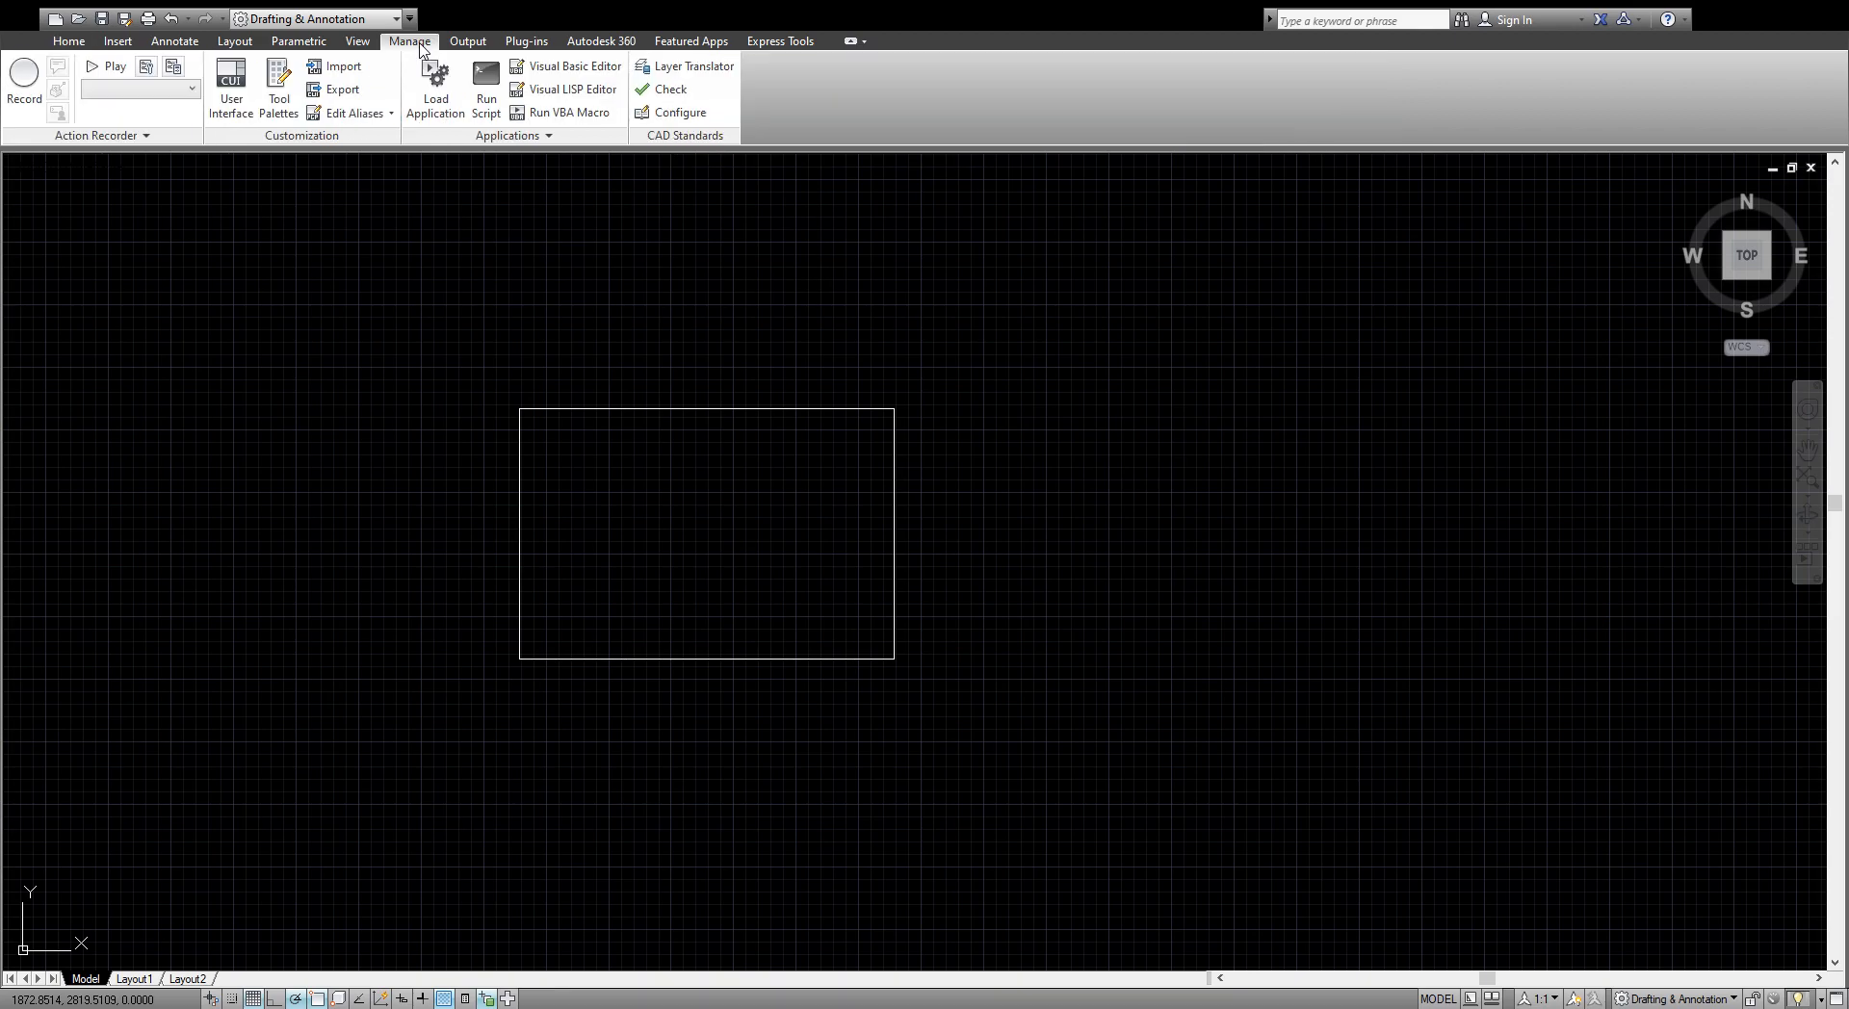
{"action": "left_click", "coordinate": [351, 42]}
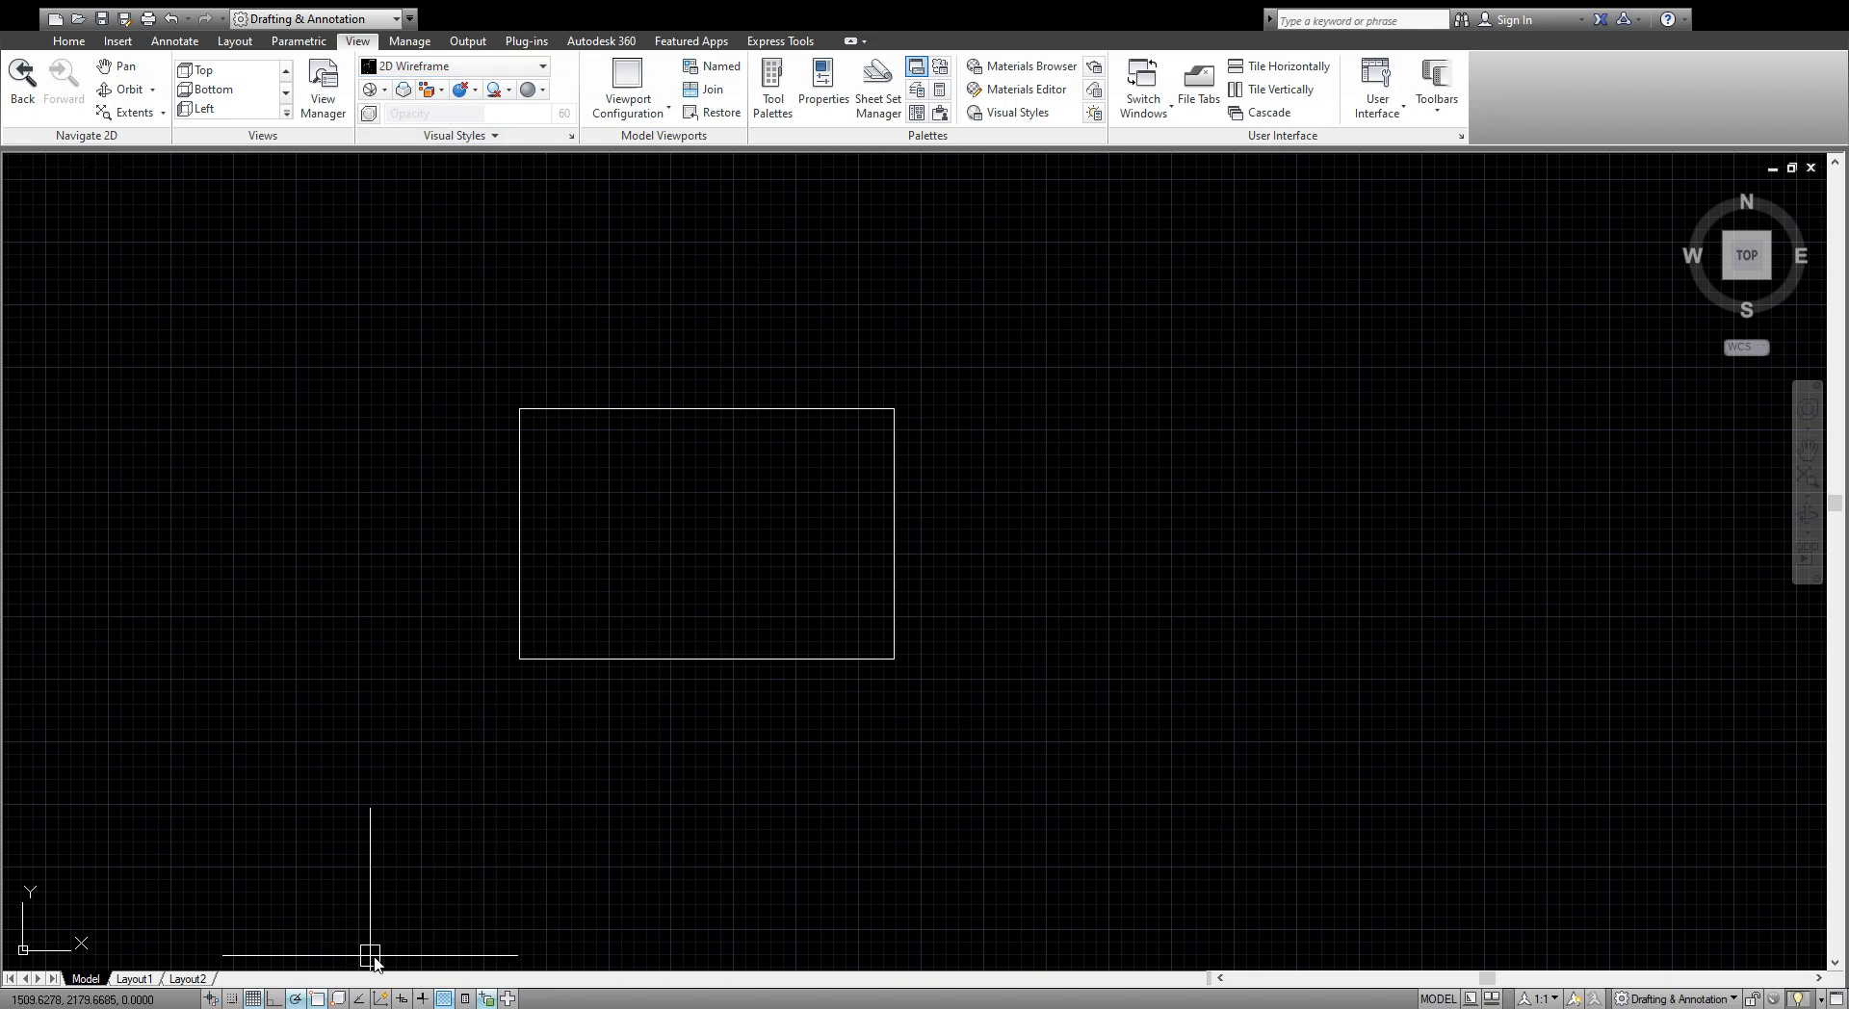
{"action": "key", "text": "ctrl+9"}
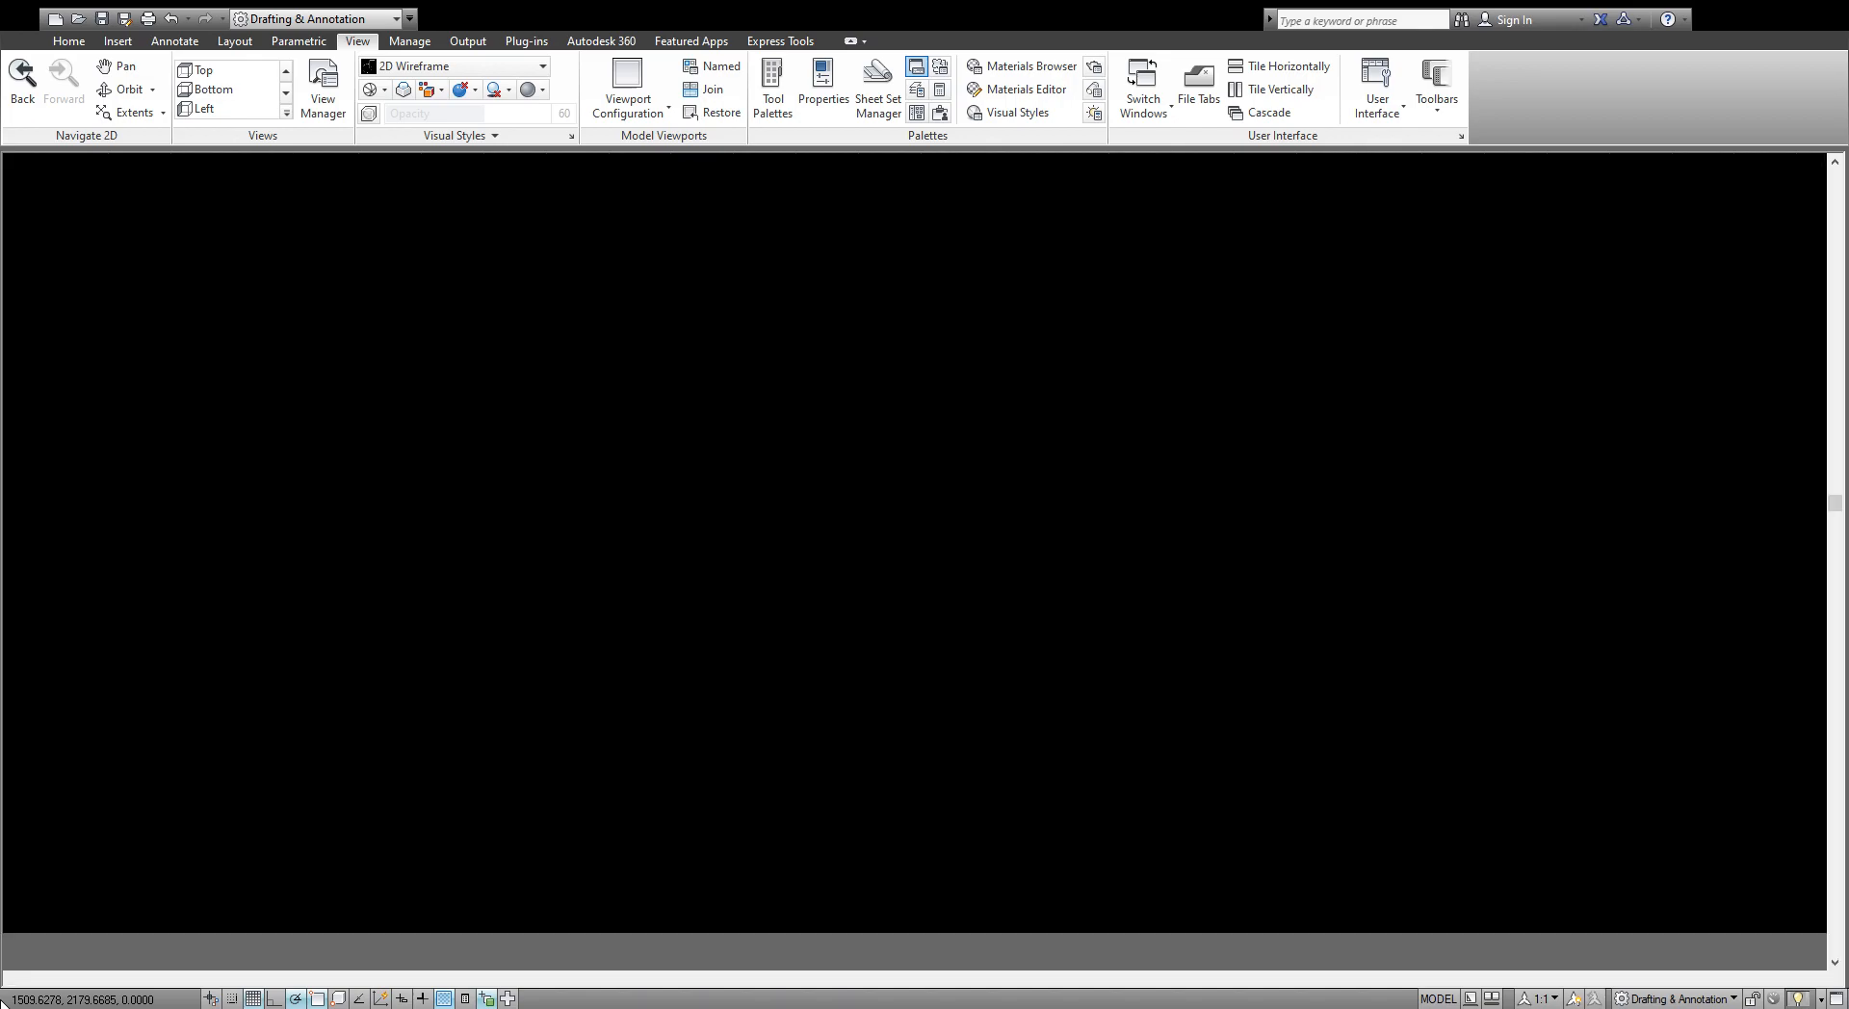
Run the UNITS command twice to view the drawing units settings, closing them each time.
{"action": "type", "text": "un"}
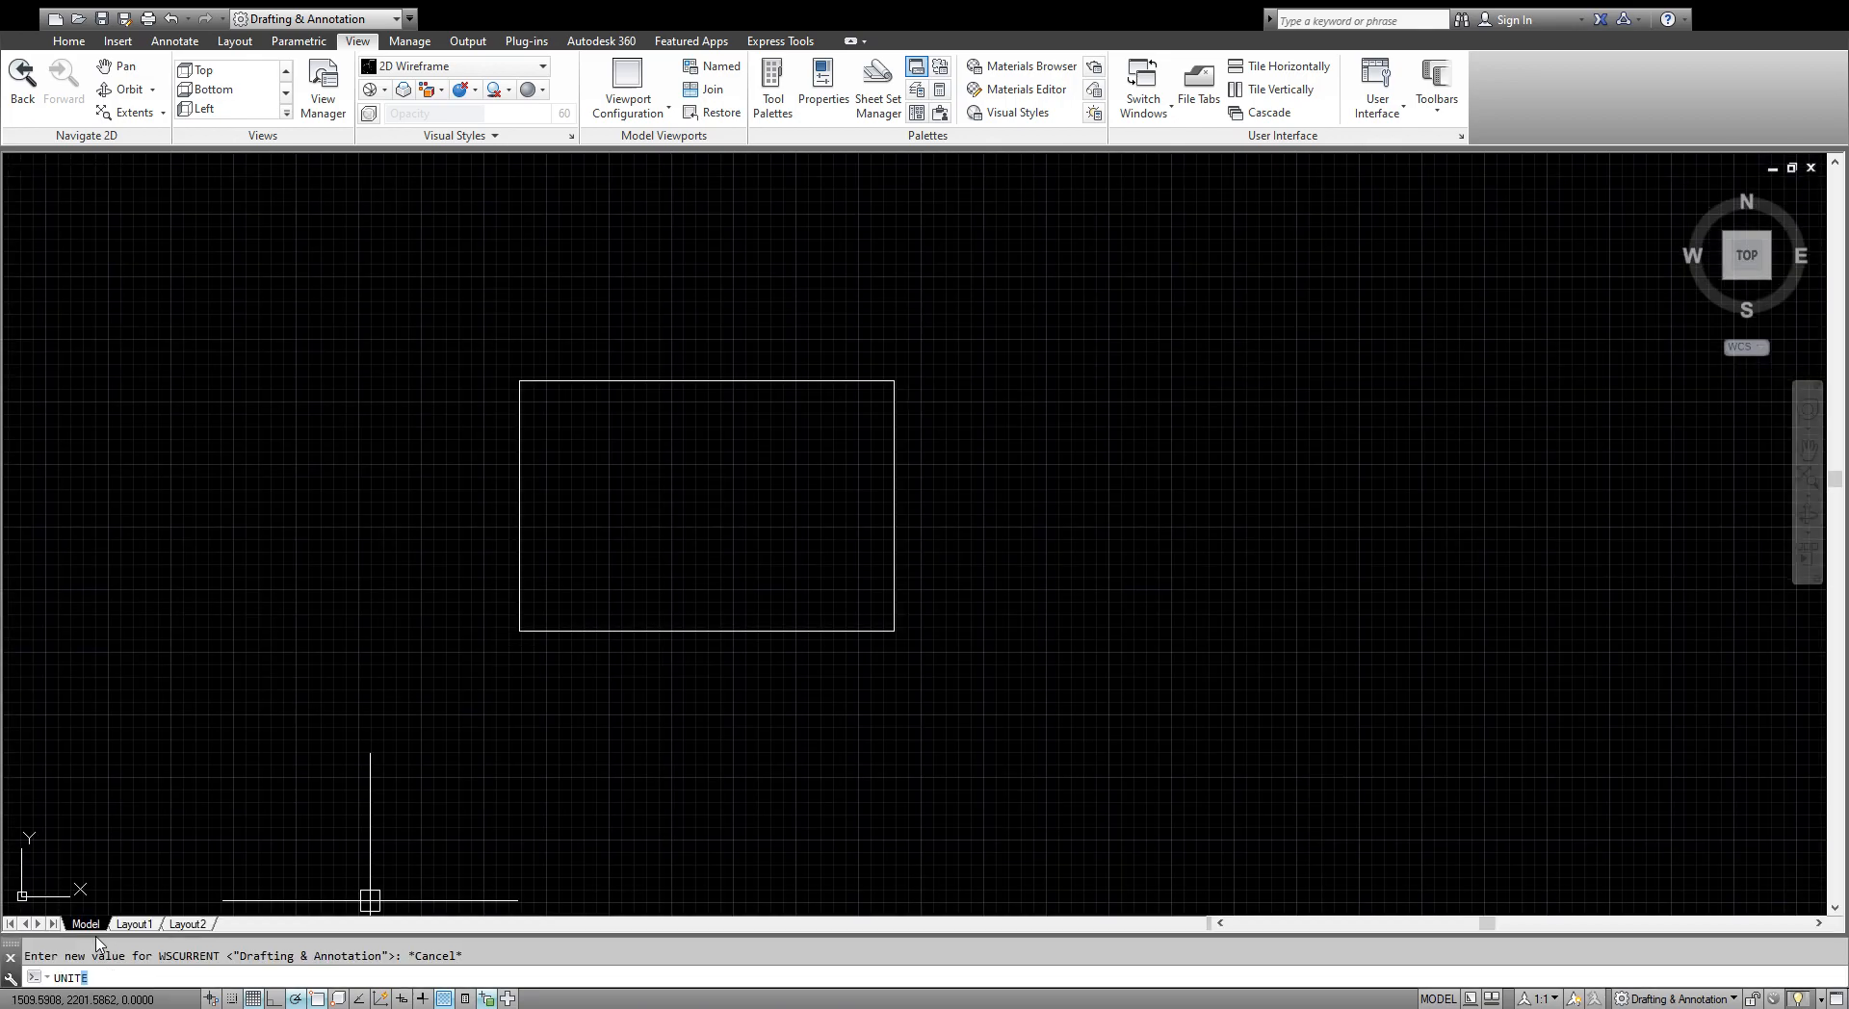
{"action": "type", "text": "its"}
{"action": "key", "text": "Return"}
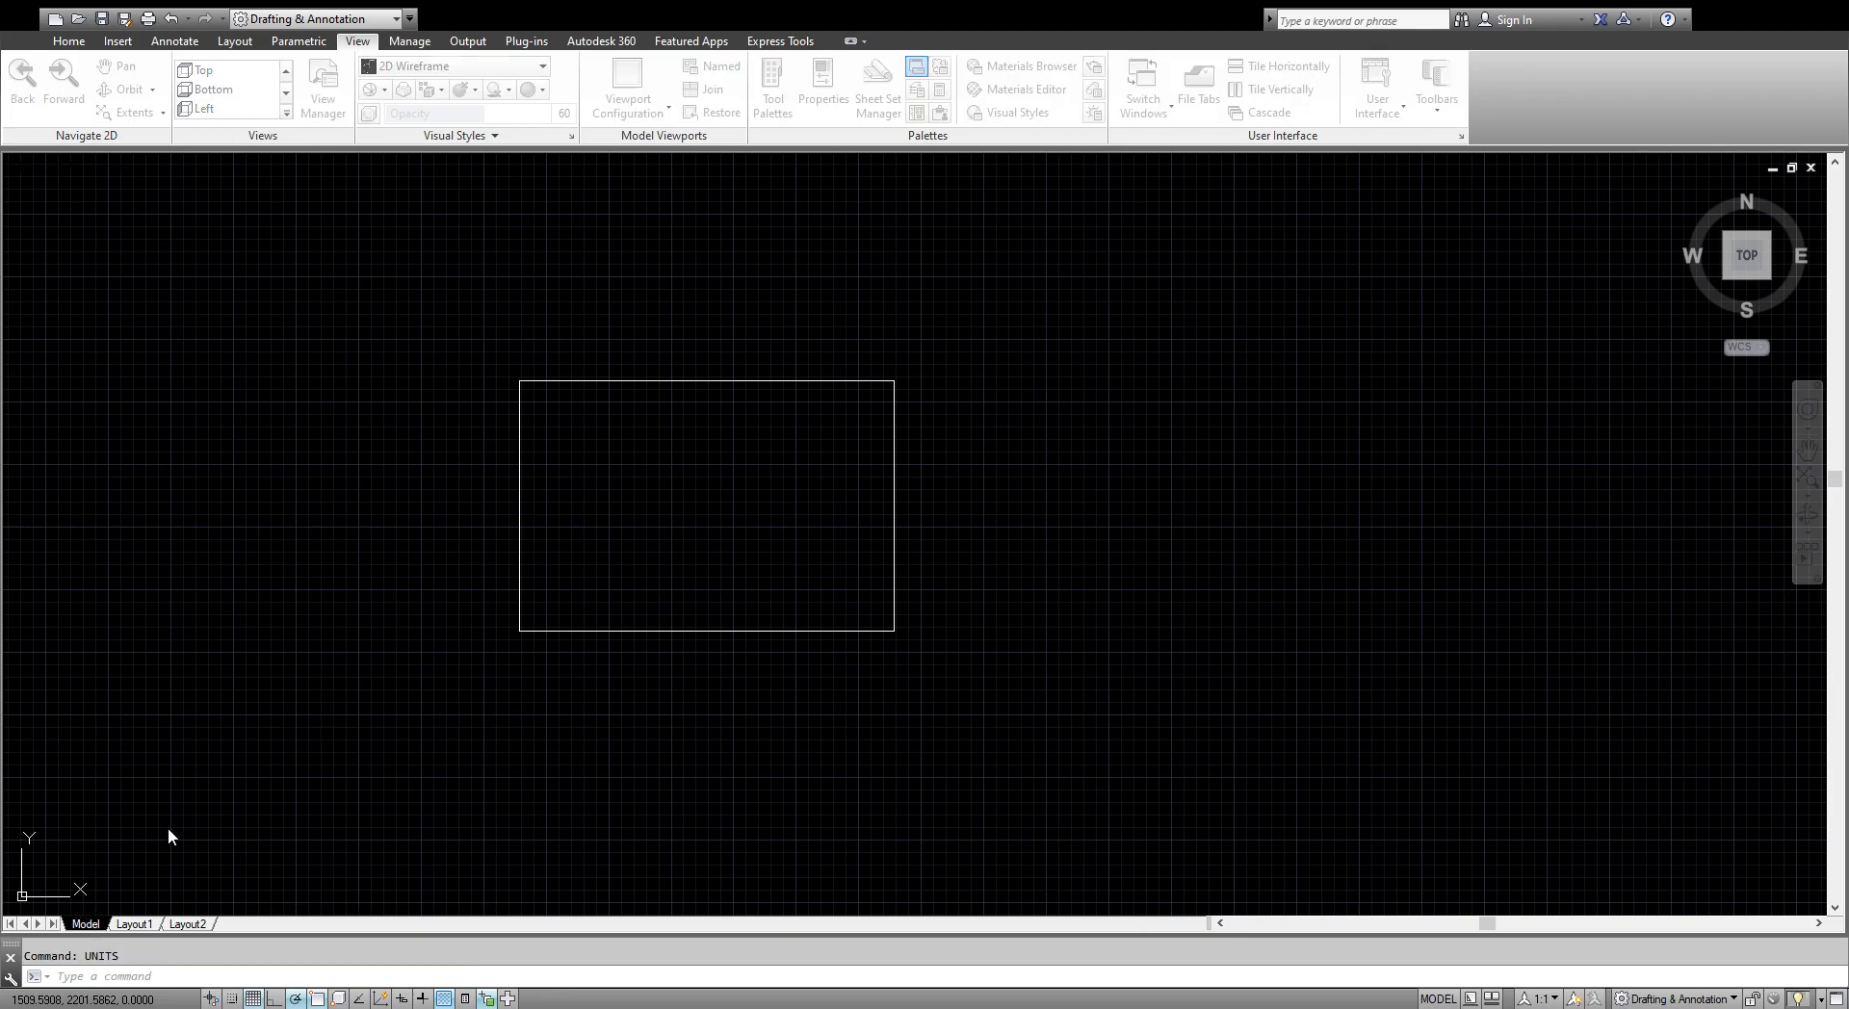
{"action": "left_click", "coordinate": [1067, 325]}
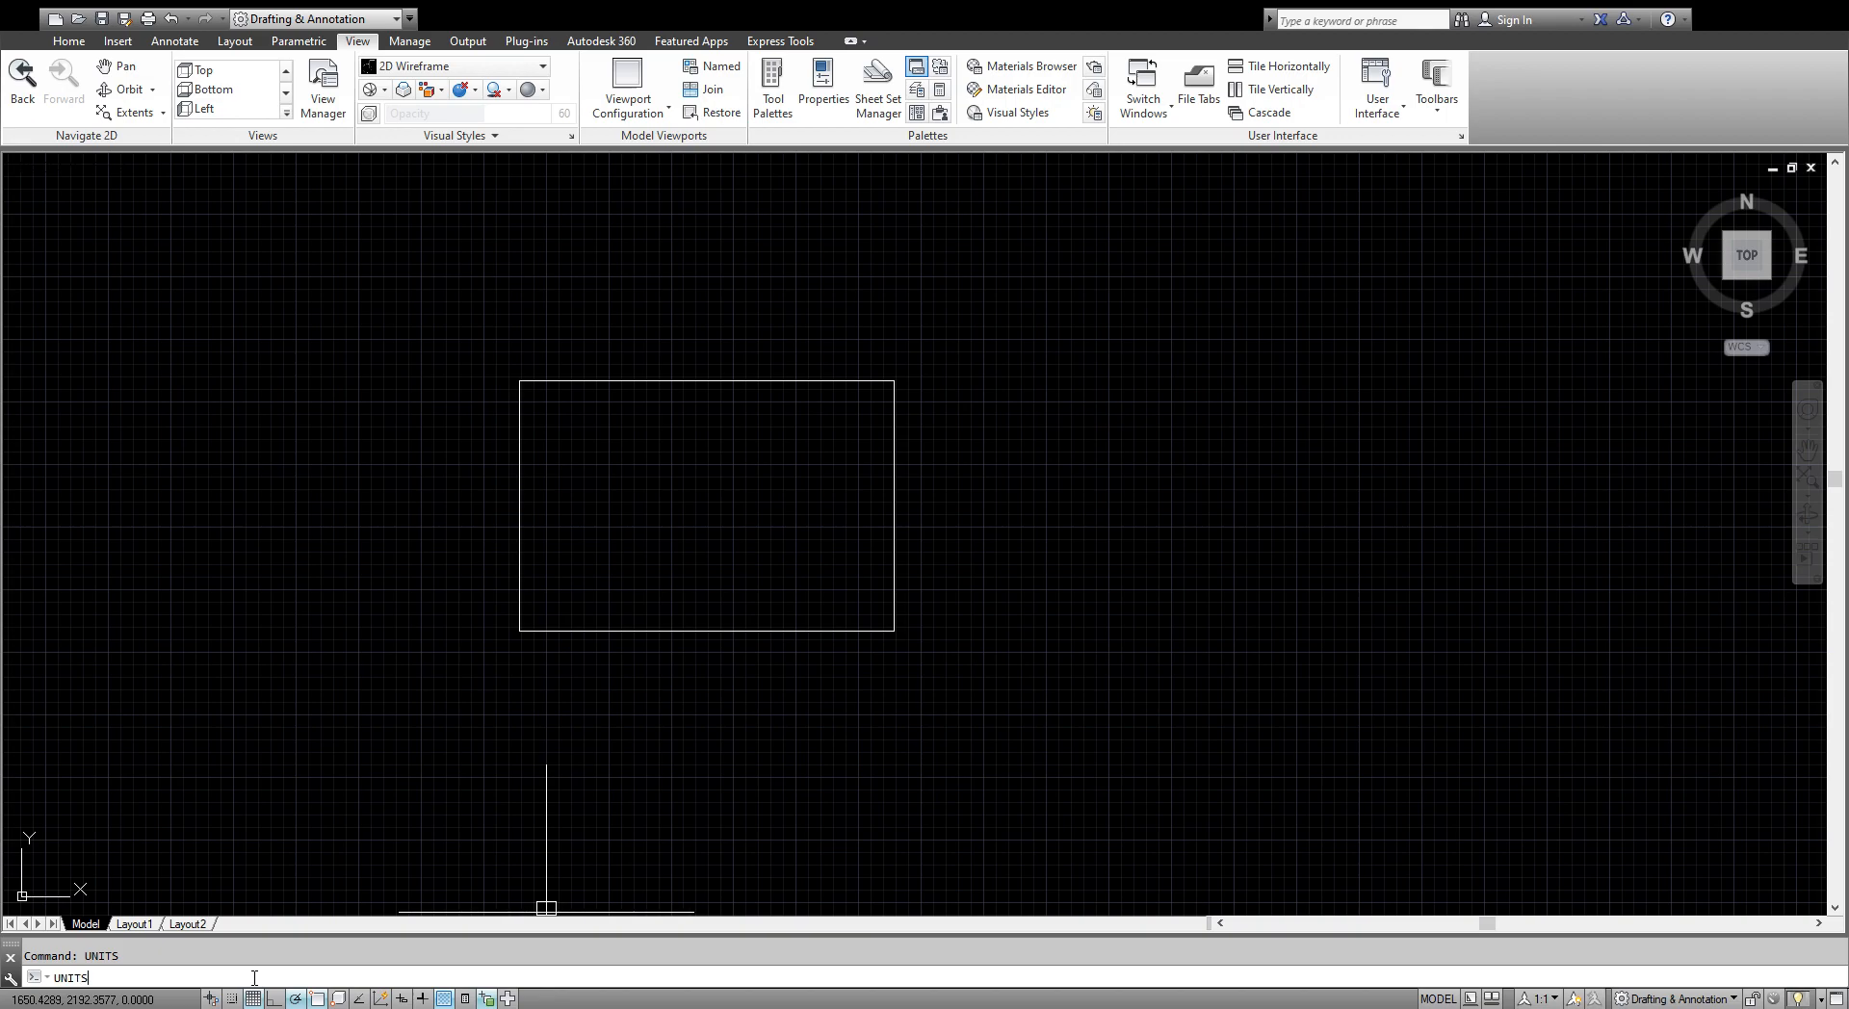
{"action": "type", "text": "UNITS"}
{"action": "key", "text": "Return"}
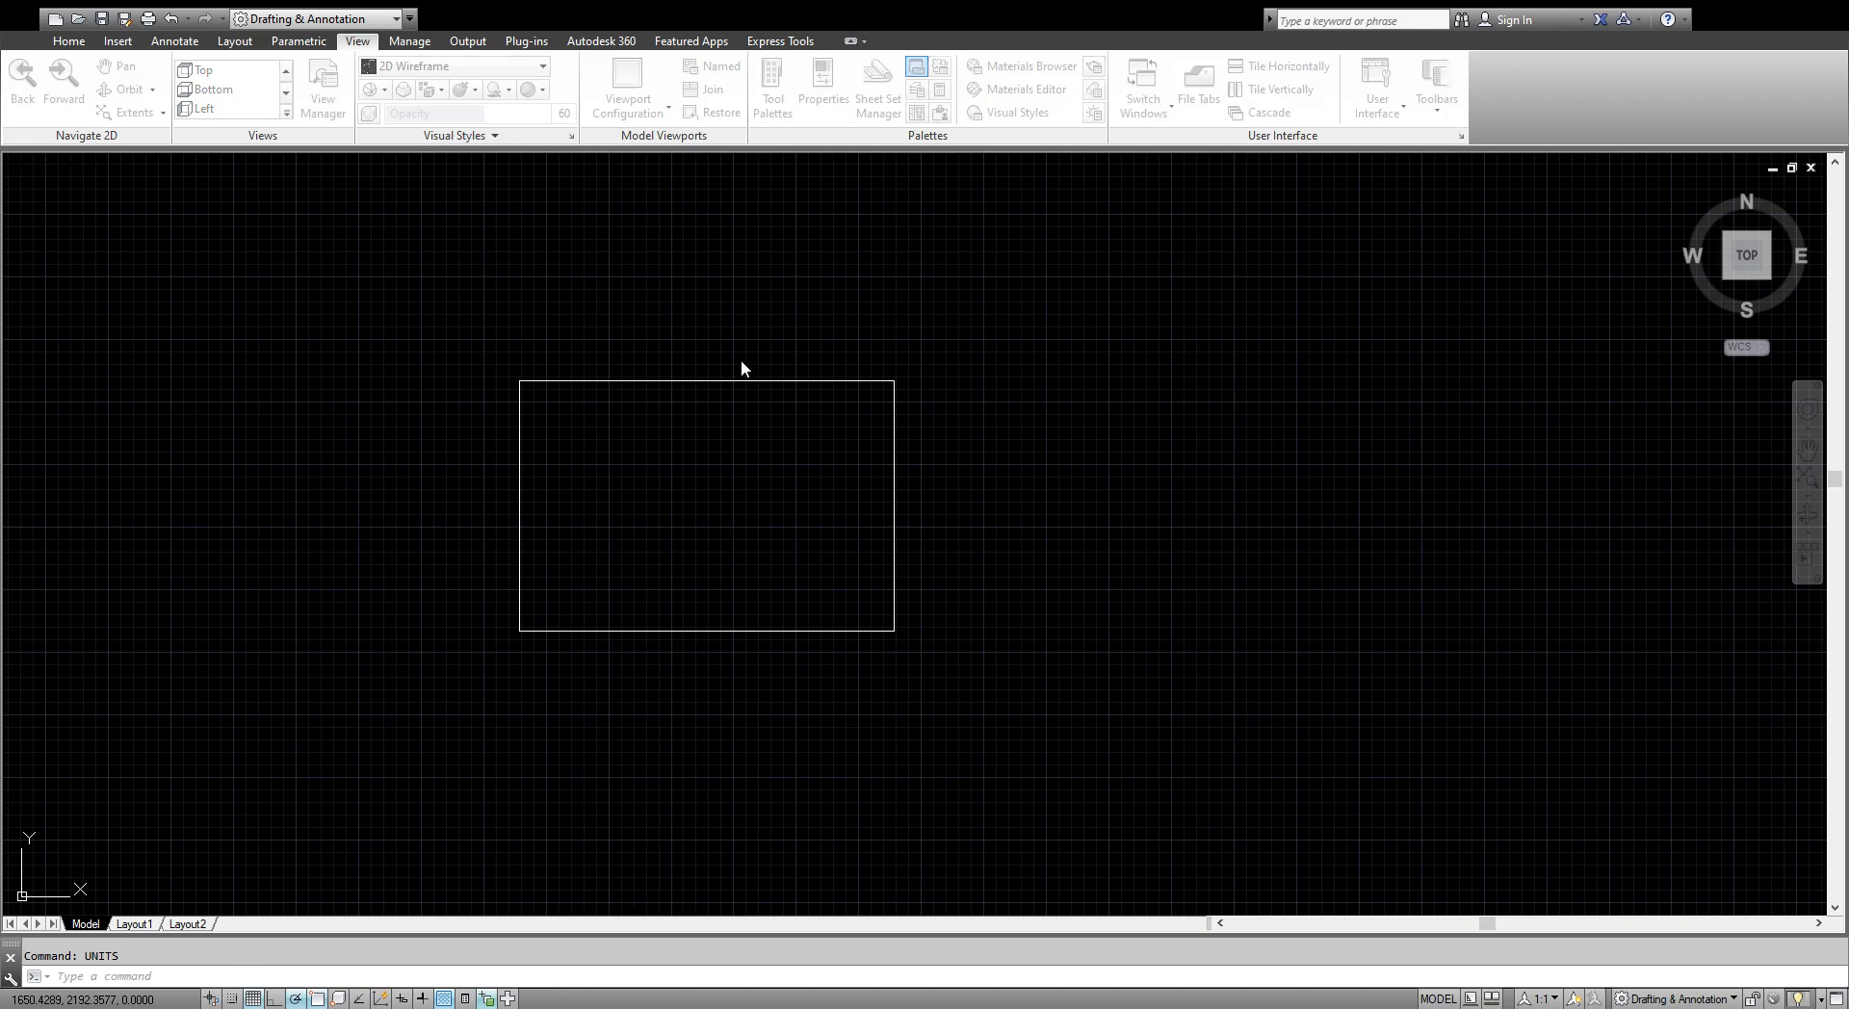
{"action": "left_click", "coordinate": [829, 680]}
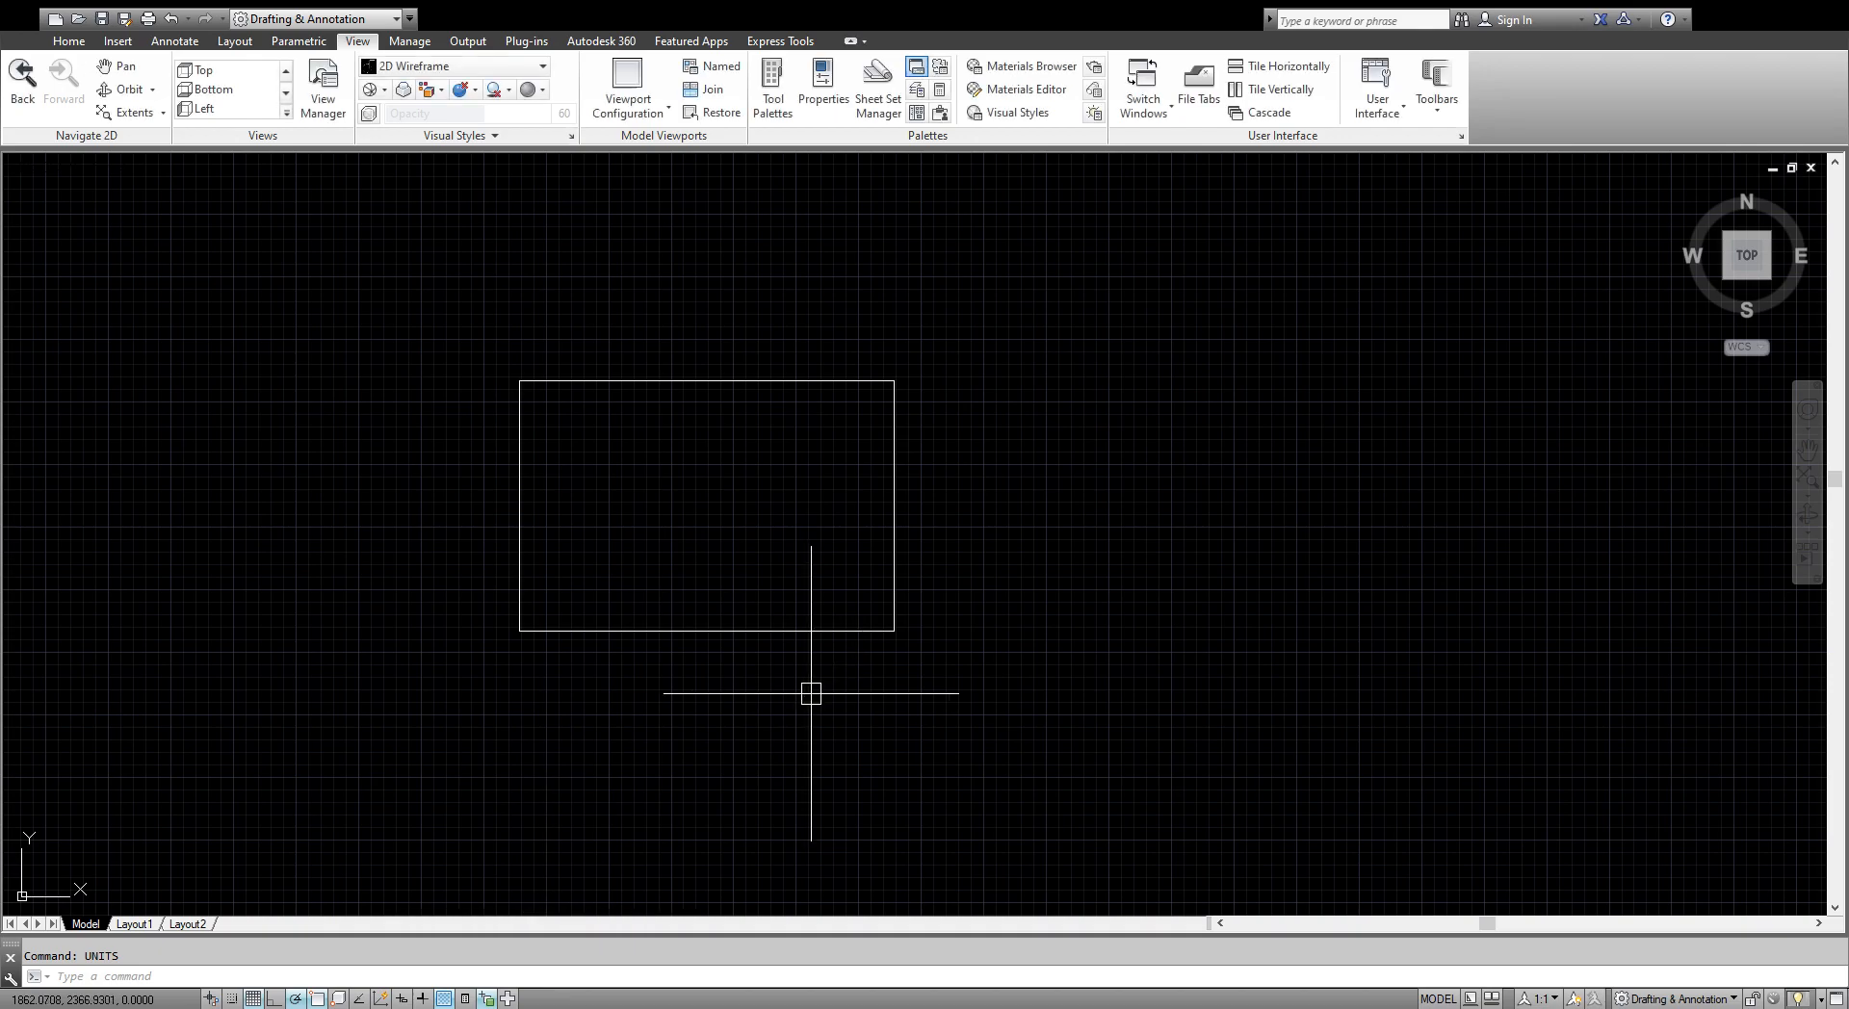
Draw an open freeform polyline of eight straight segments beside the existing rectangle, starting and ending above it.
{"action": "left_click", "coordinate": [75, 40]}
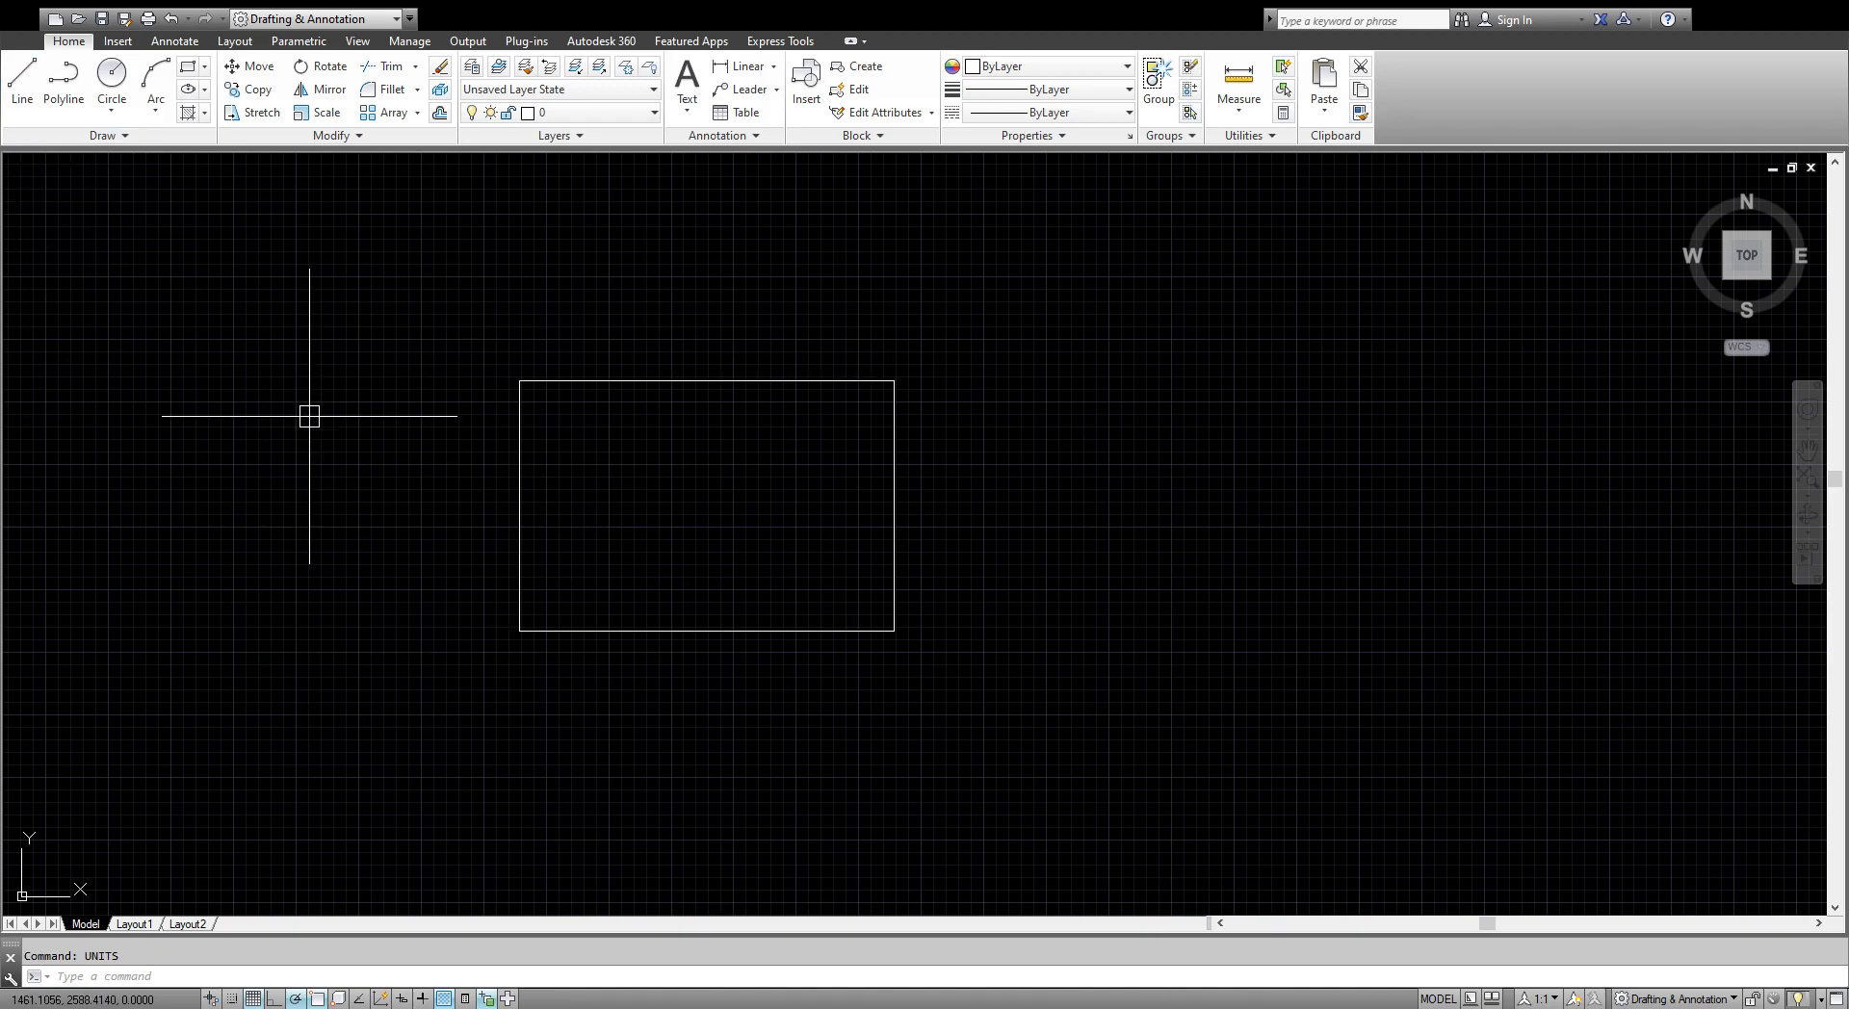
{"action": "scroll", "coordinate": [446, 632], "scroll_direction": "down", "scroll_amount": 6}
{"action": "scroll", "coordinate": [572, 580], "scroll_direction": "up", "scroll_amount": 2}
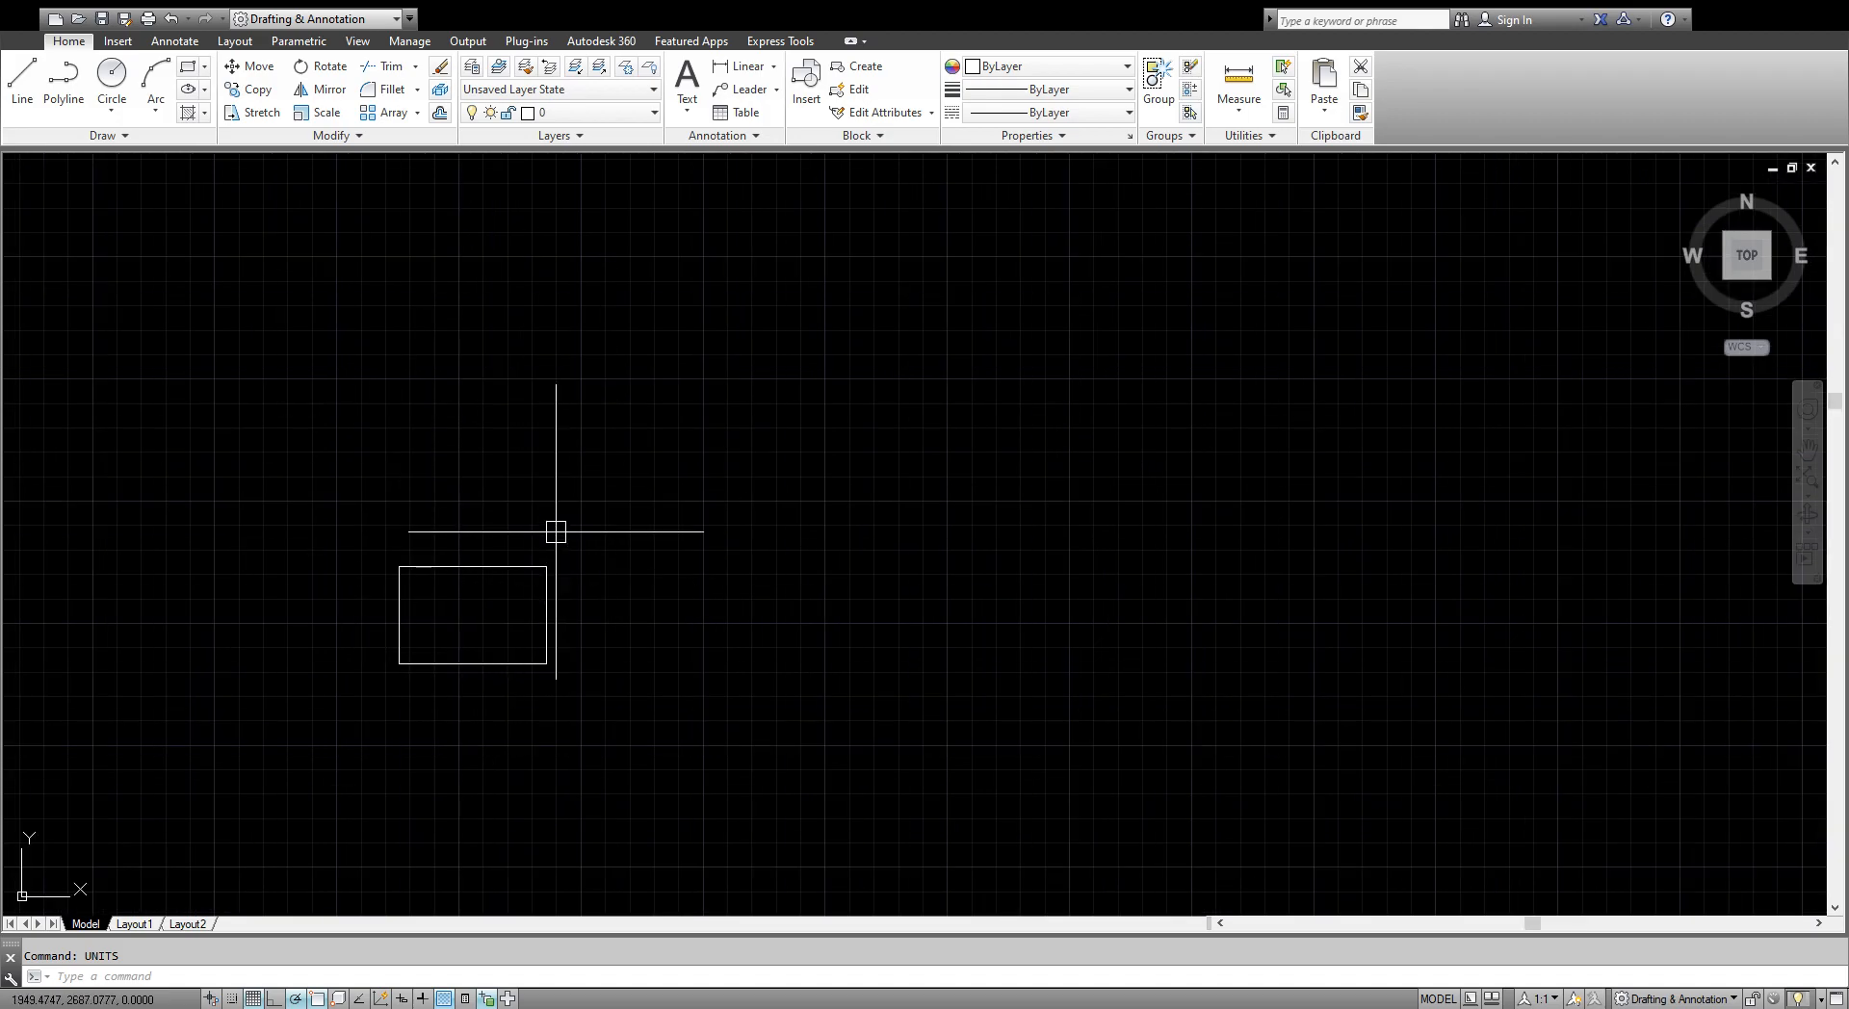
{"action": "scroll", "coordinate": [439, 573], "scroll_direction": "up", "scroll_amount": 4}
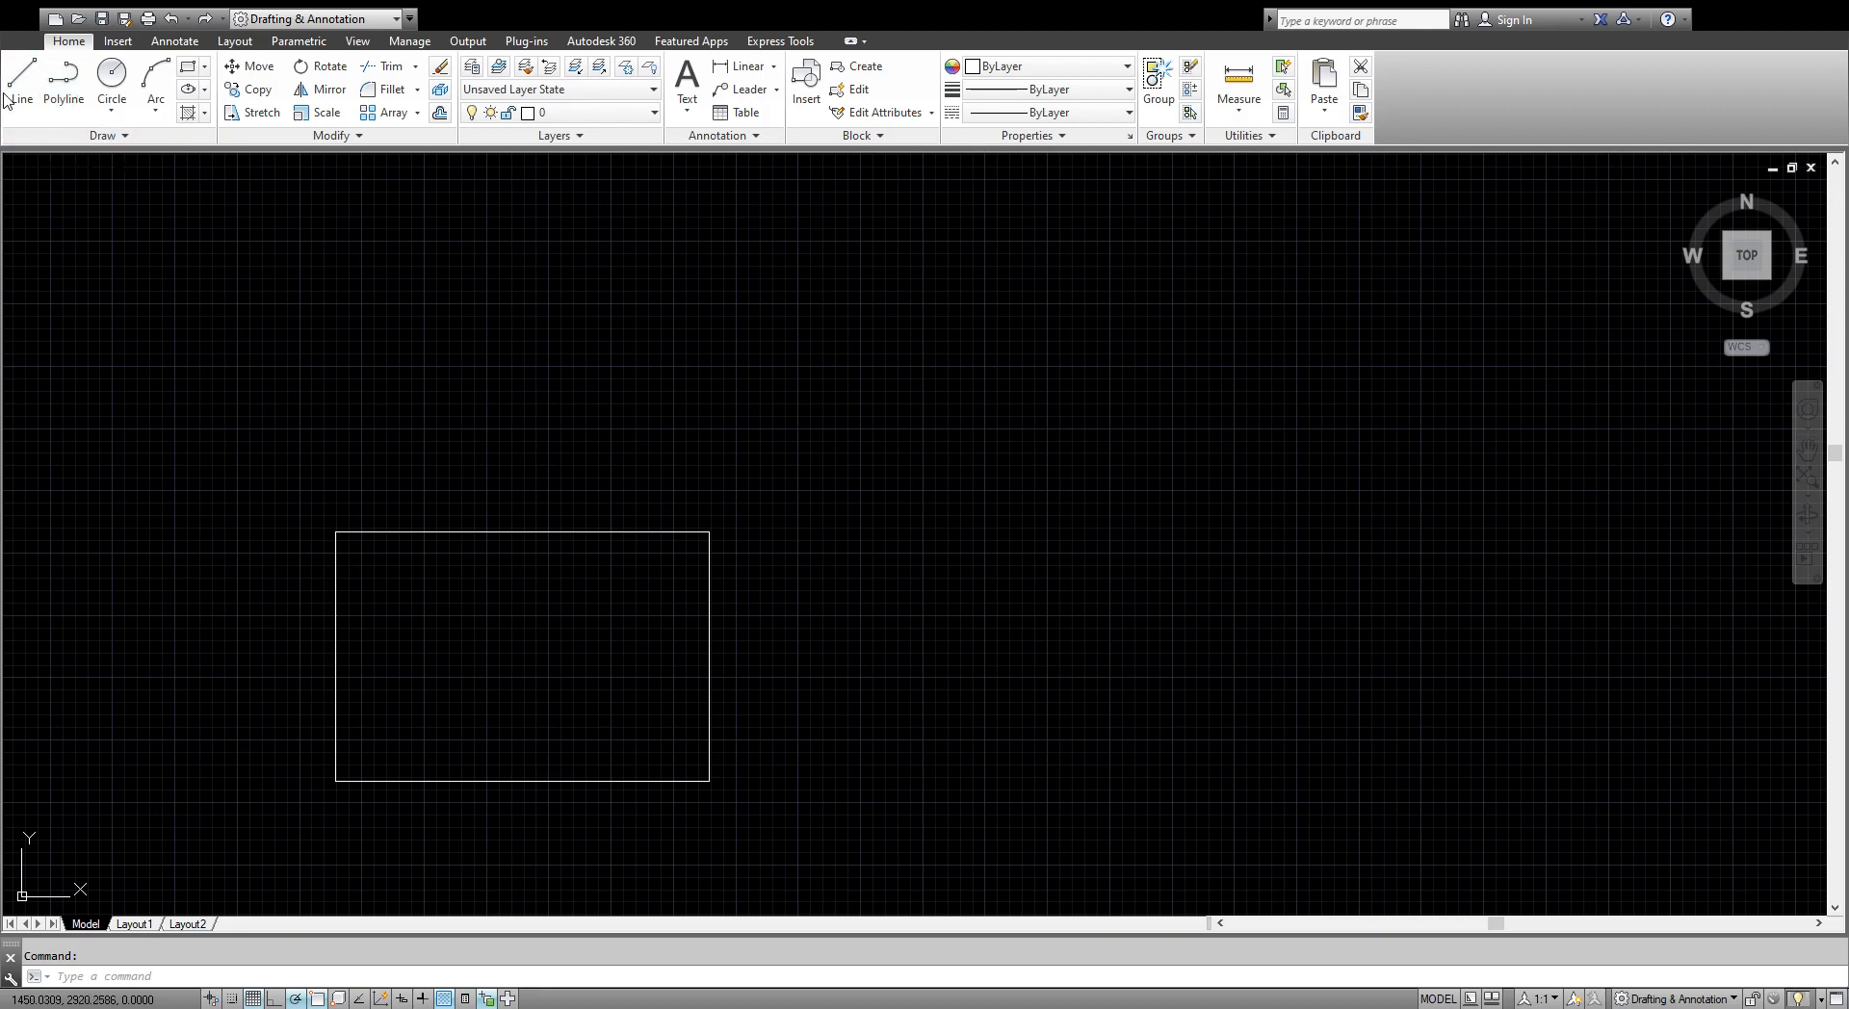
{"action": "left_click", "coordinate": [53, 91]}
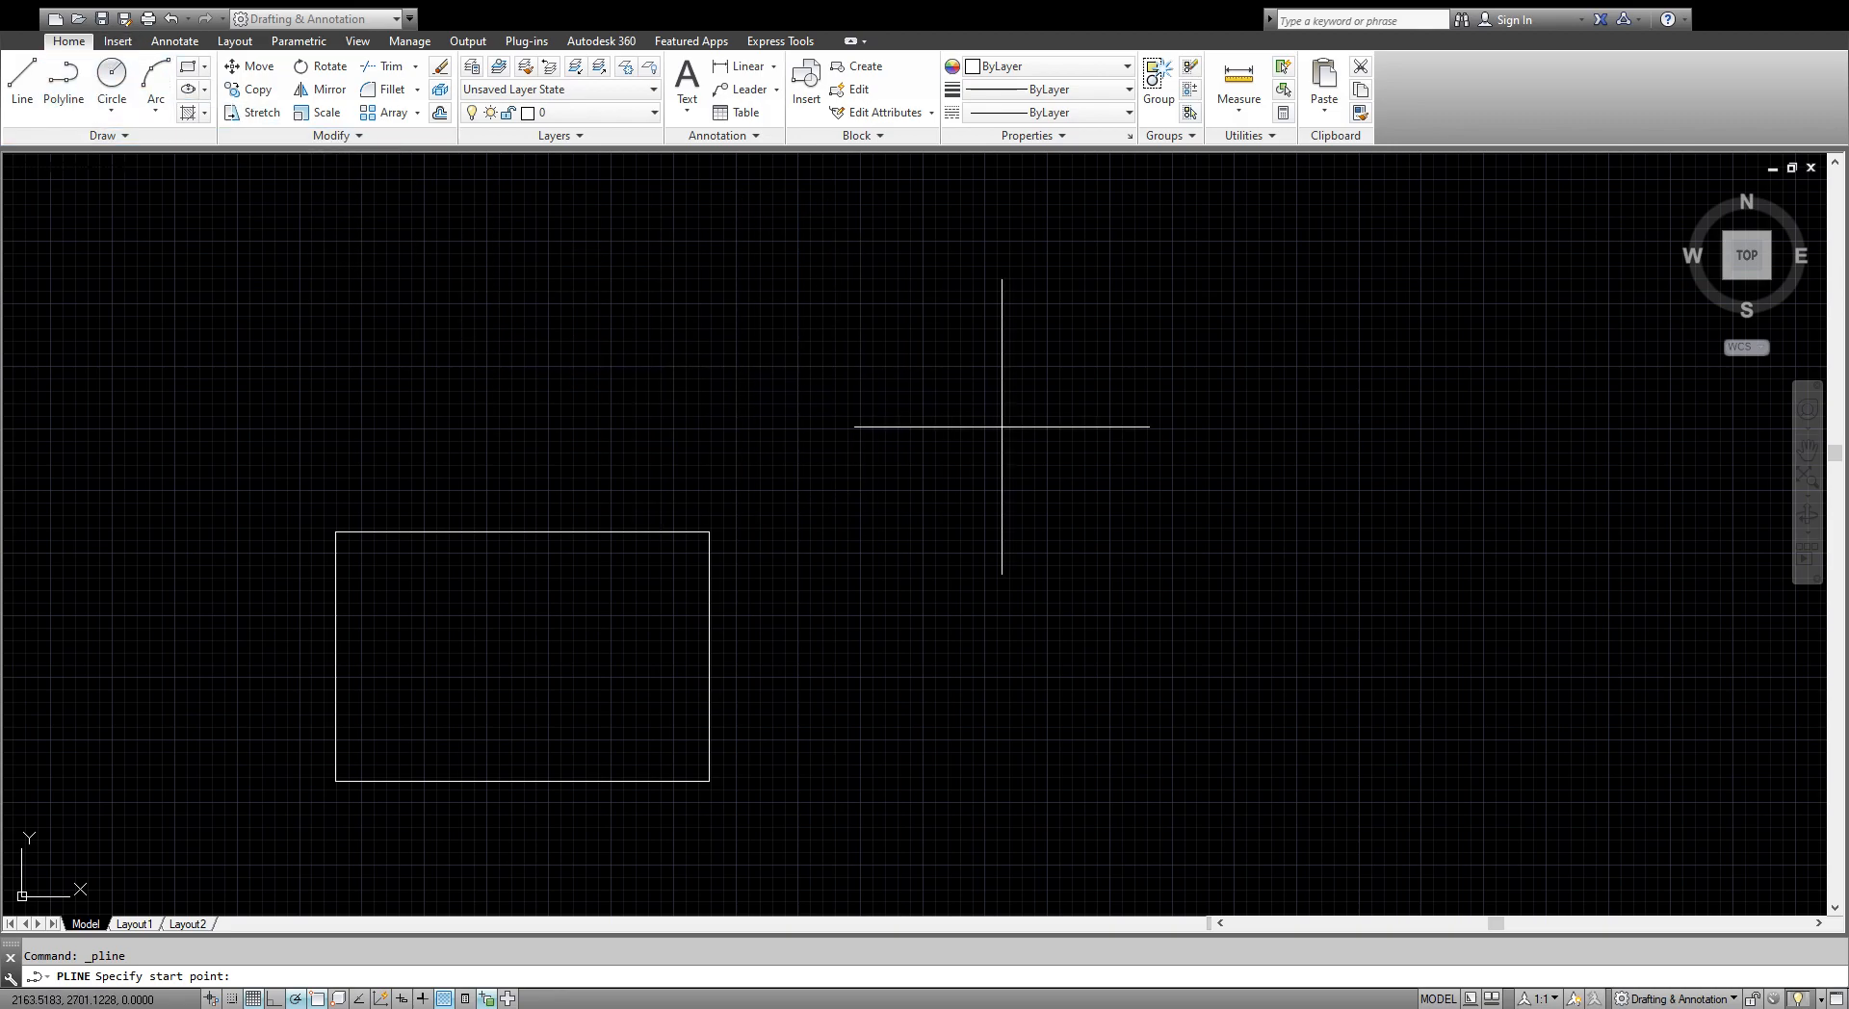
{"action": "left_click", "coordinate": [791, 337]}
{"action": "left_click", "coordinate": [1327, 322]}
{"action": "left_click", "coordinate": [1294, 508]}
{"action": "left_click", "coordinate": [932, 474]}
{"action": "left_click", "coordinate": [960, 657]}
{"action": "left_click", "coordinate": [1341, 645]}
{"action": "left_click", "coordinate": [1452, 440]}
{"action": "left_click", "coordinate": [1438, 258]}
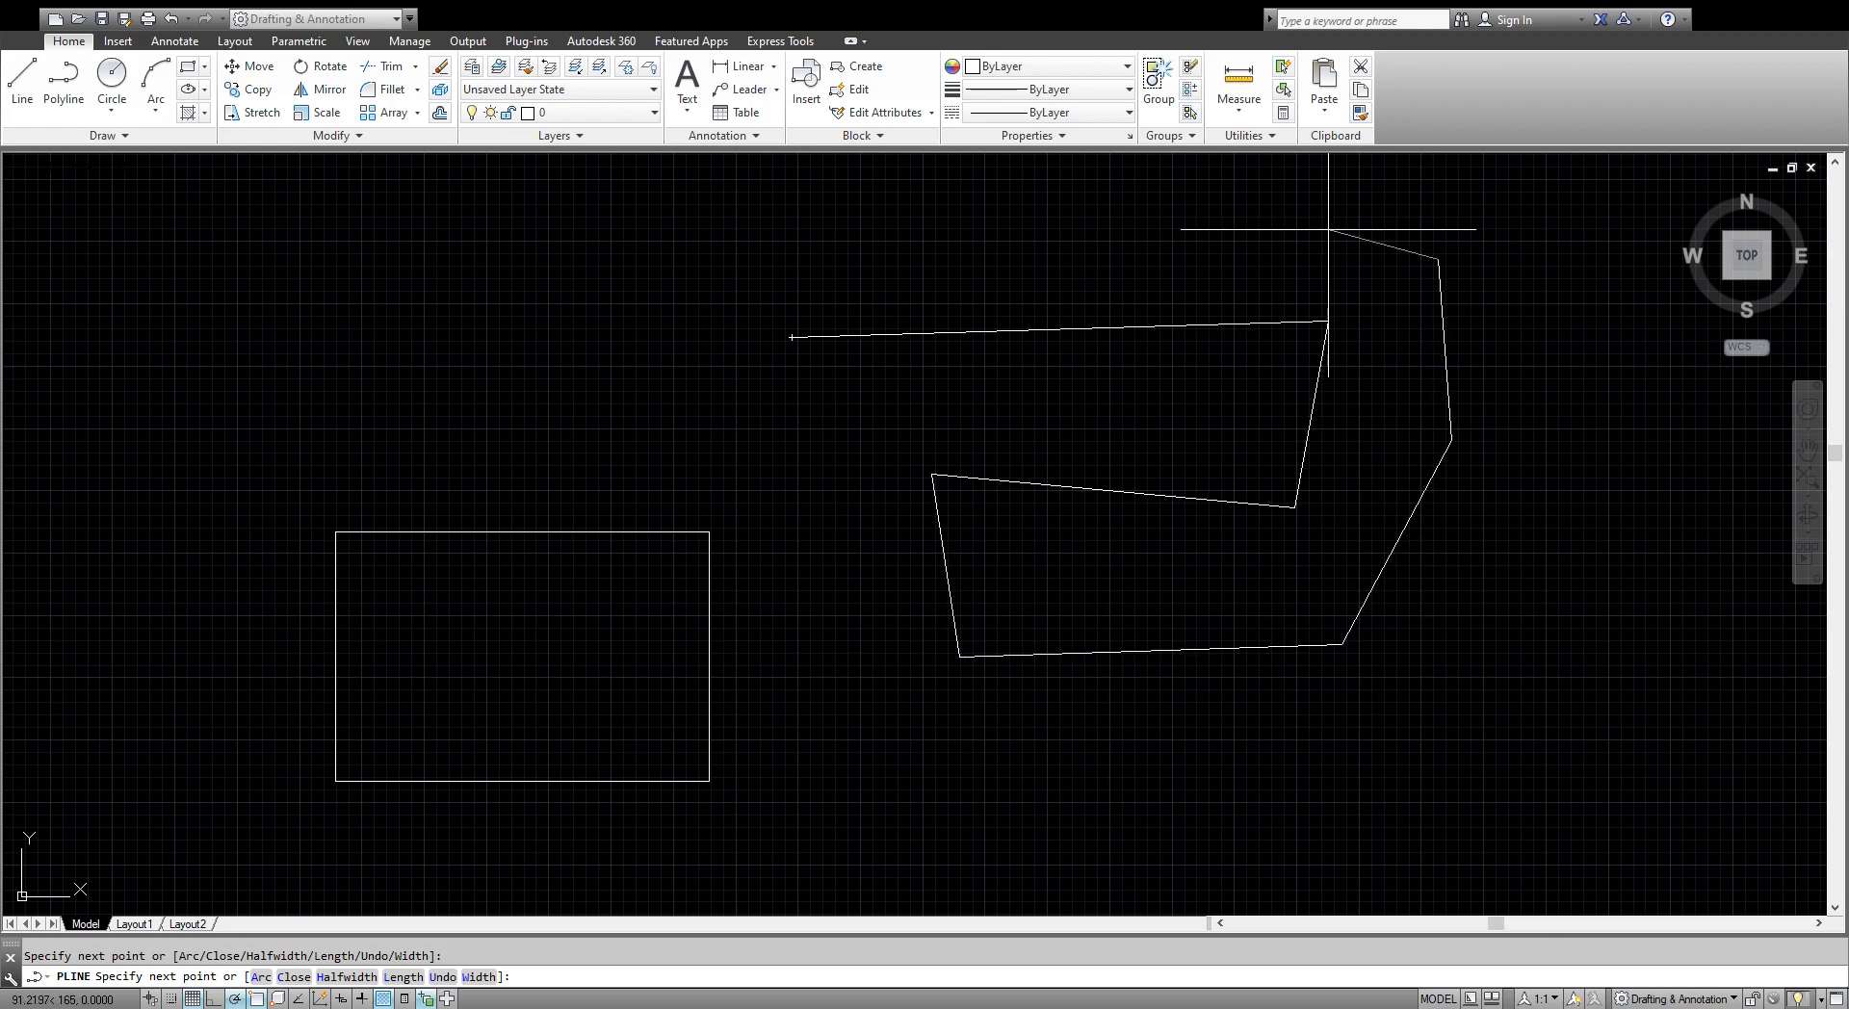
{"action": "left_click", "coordinate": [1170, 218]}
{"action": "key", "text": "Escape"}
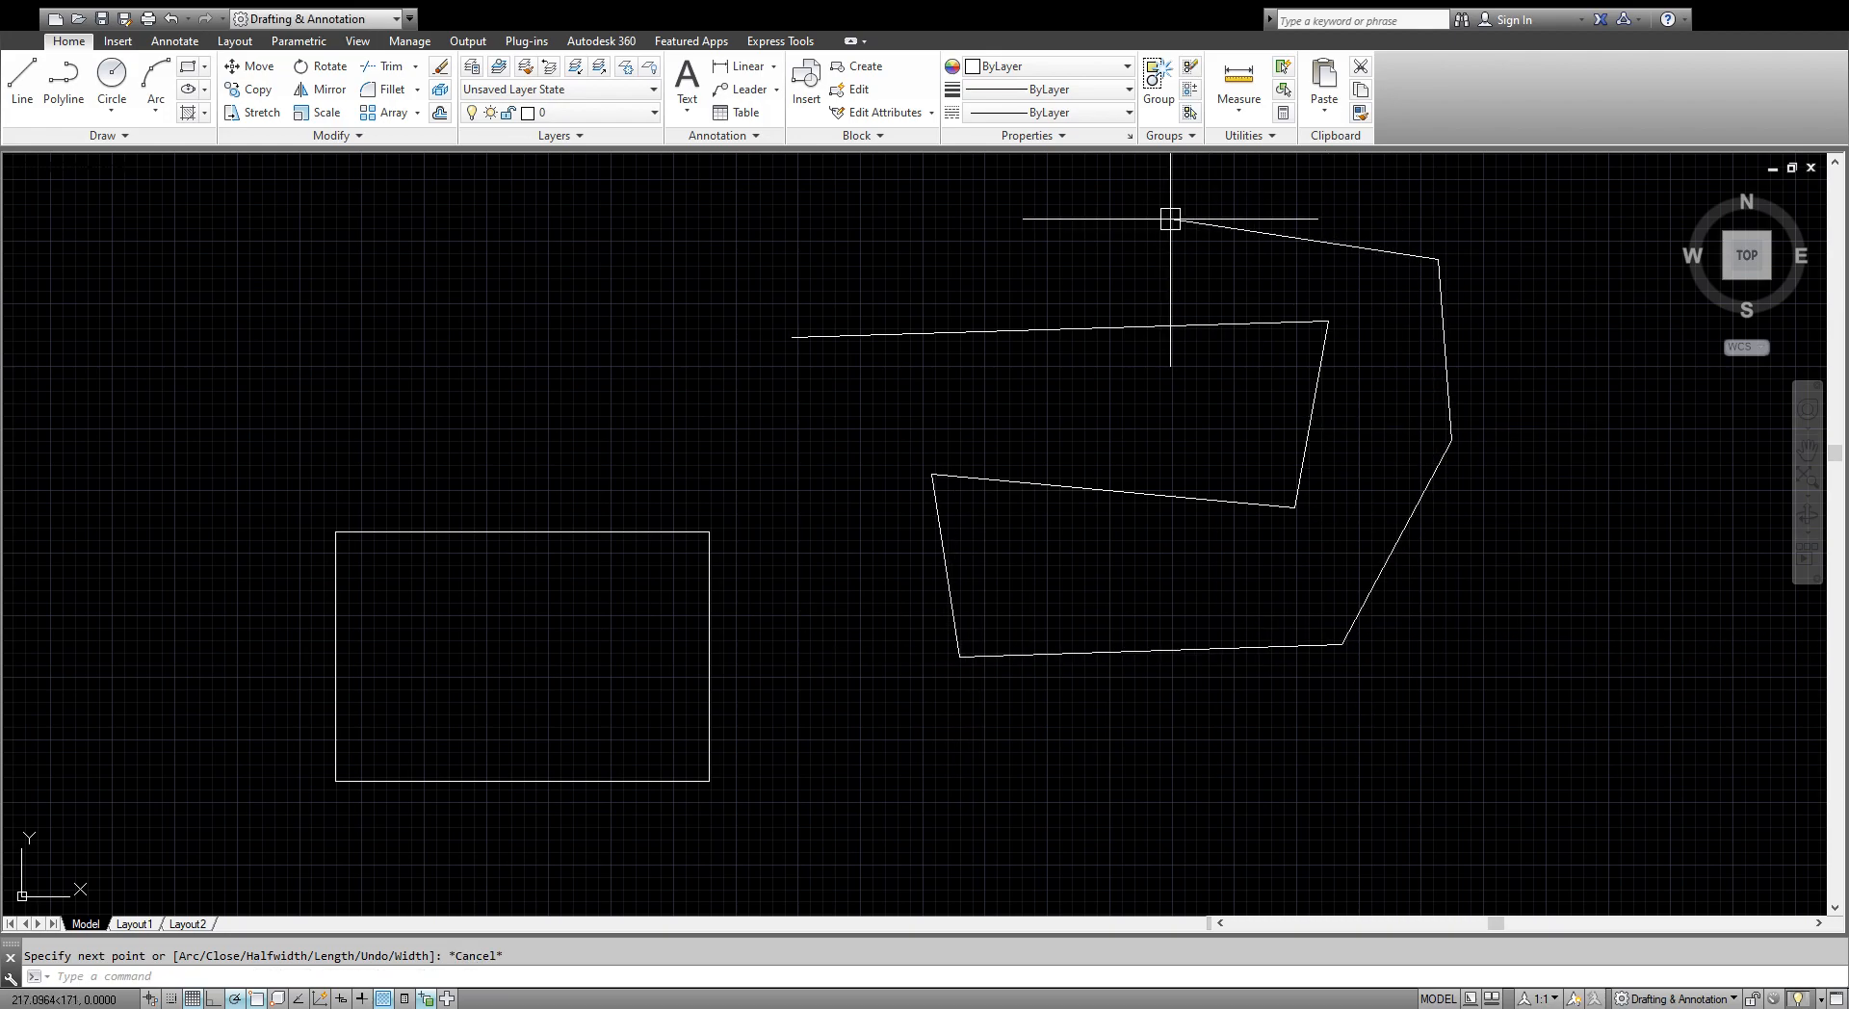
Draw an open chain of five Line segments above the existing rectangle, ending with a vertical and a horizontal segment.
{"action": "left_click", "coordinate": [12, 87]}
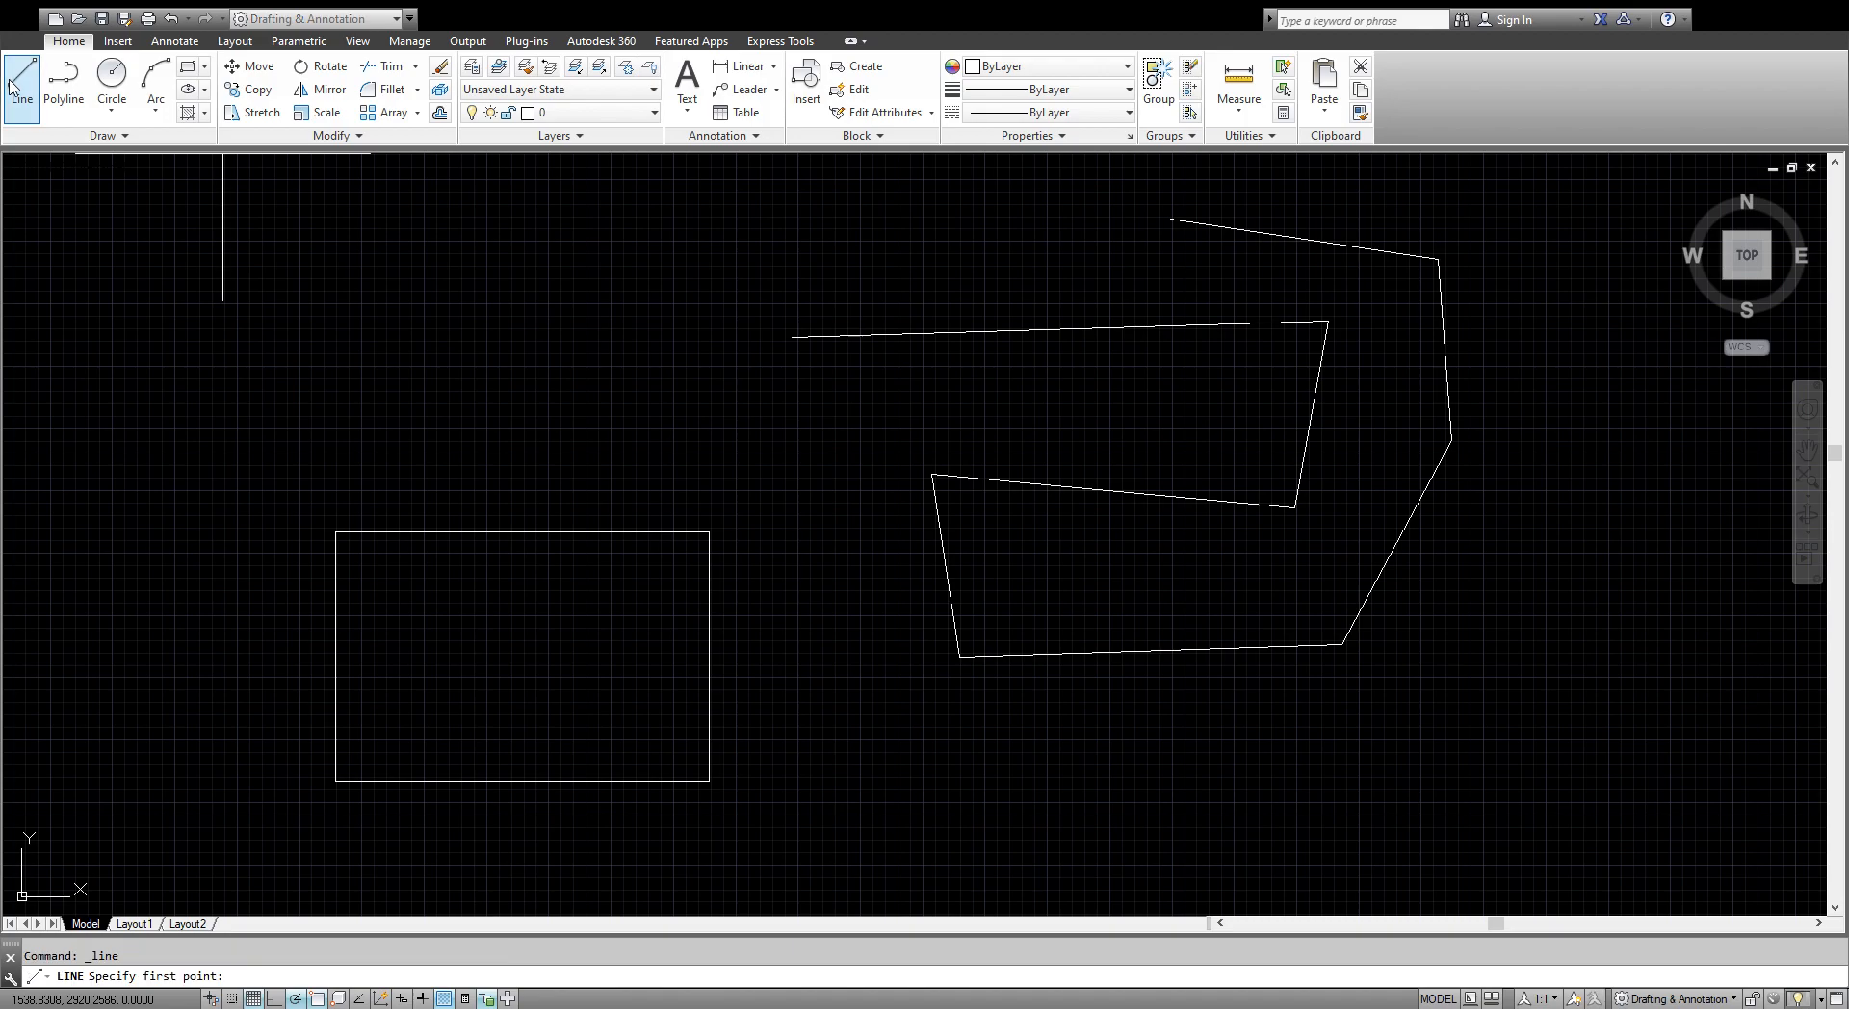
{"action": "left_click", "coordinate": [491, 318]}
{"action": "left_click", "coordinate": [732, 448]}
{"action": "left_click", "coordinate": [348, 390]}
{"action": "left_click", "coordinate": [222, 448]}
{"action": "left_click", "coordinate": [222, 230]}
{"action": "left_click", "coordinate": [433, 230]}
{"action": "key", "text": "Return"}
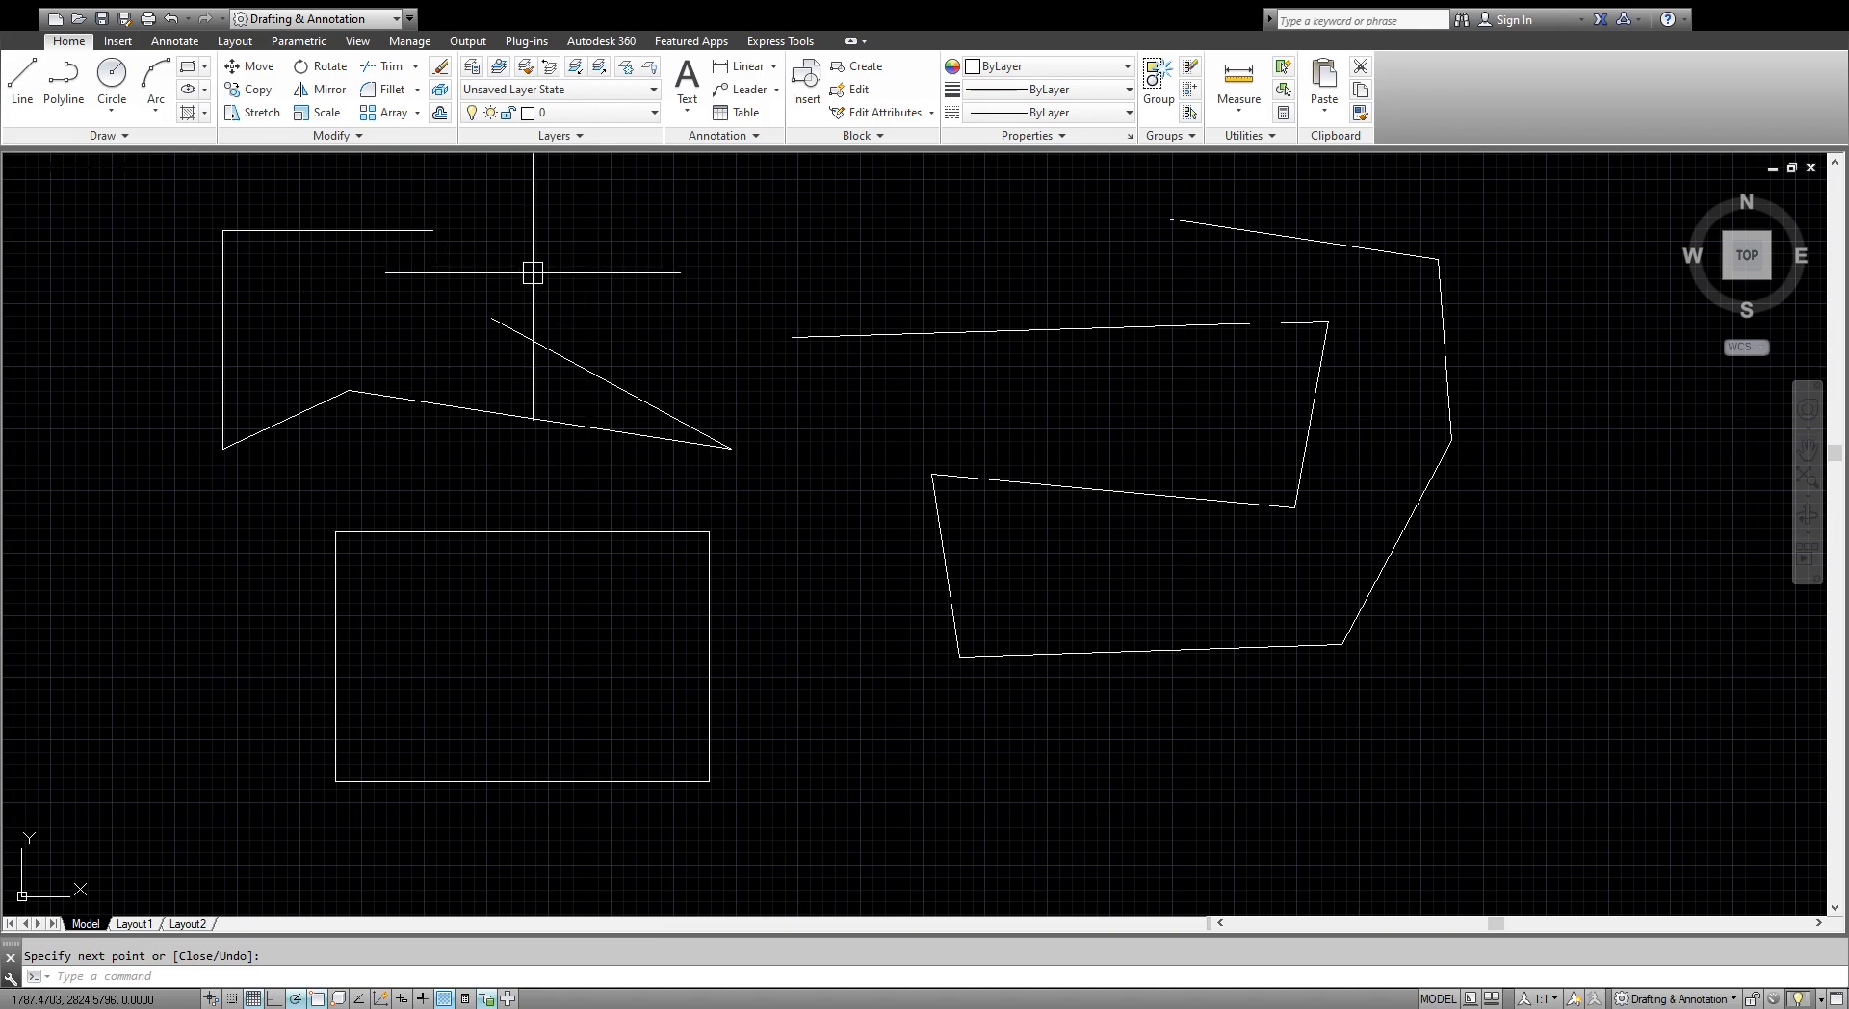
Select the diagonal line and then the freeform polyline to compare how each one is selected, clearing each selection.
{"action": "left_click", "coordinate": [637, 399]}
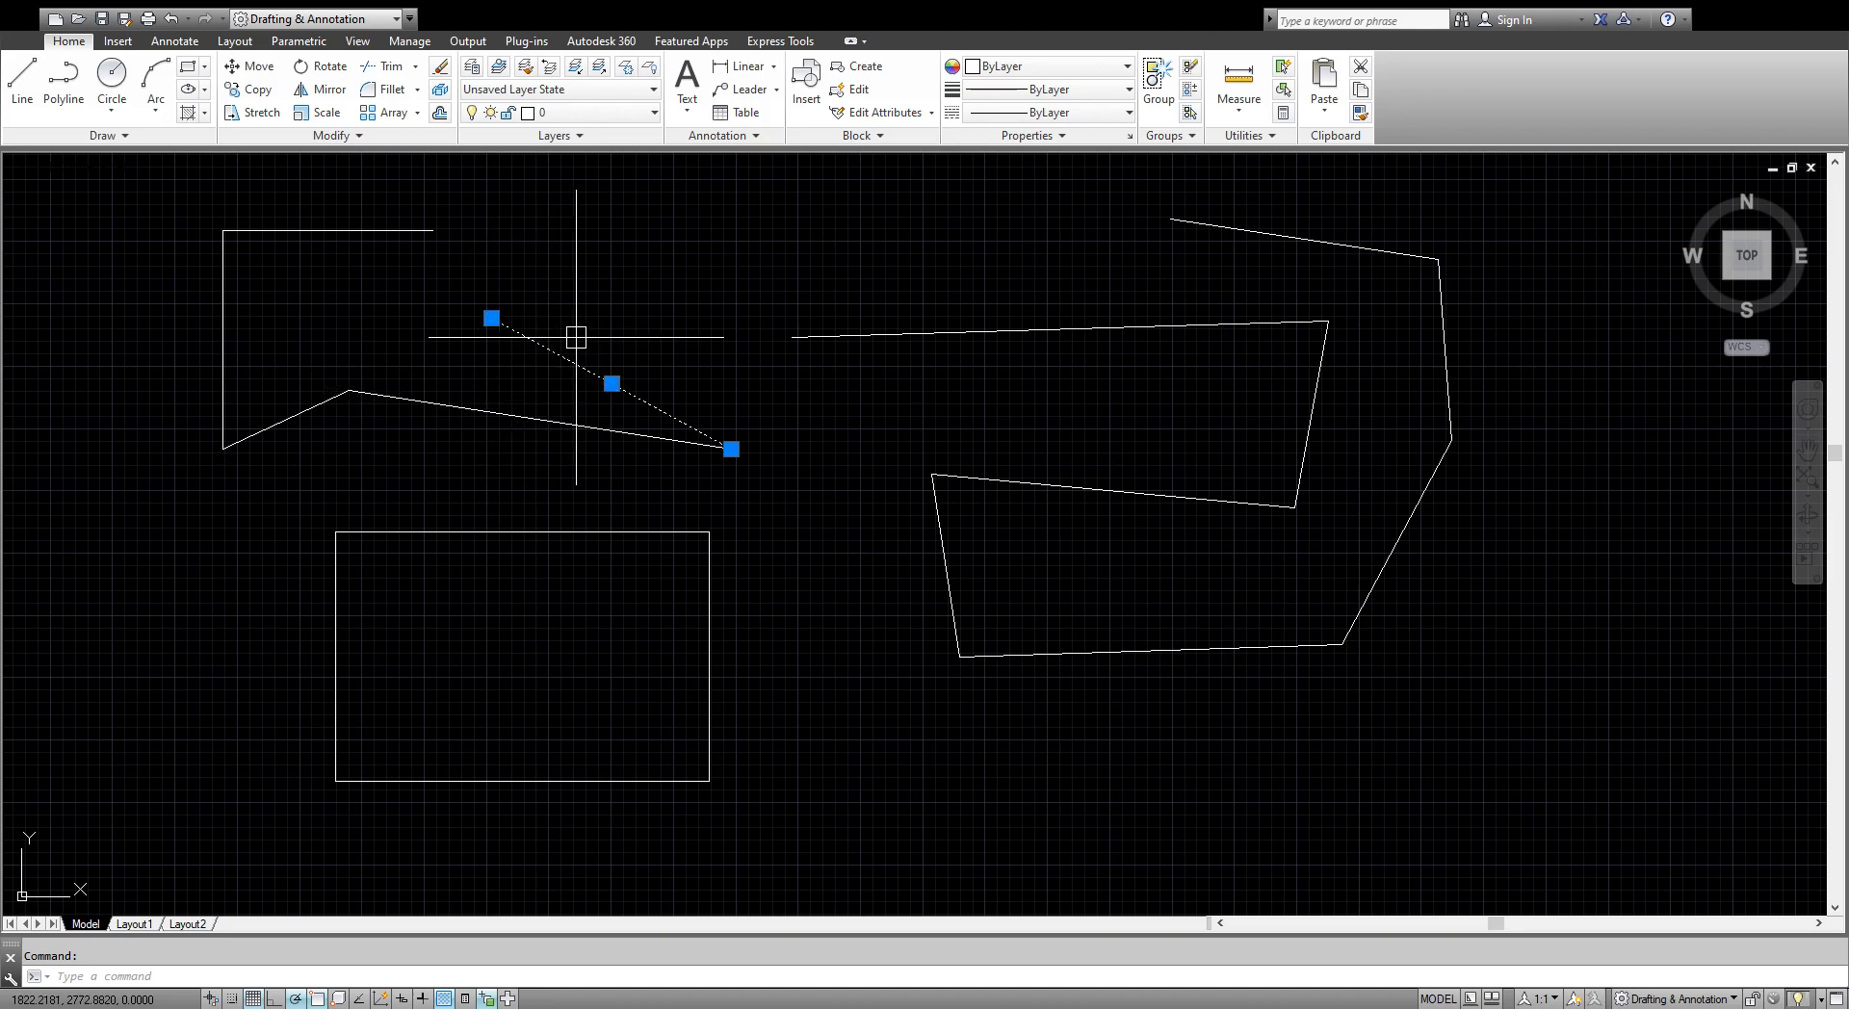
{"action": "key", "text": "Escape"}
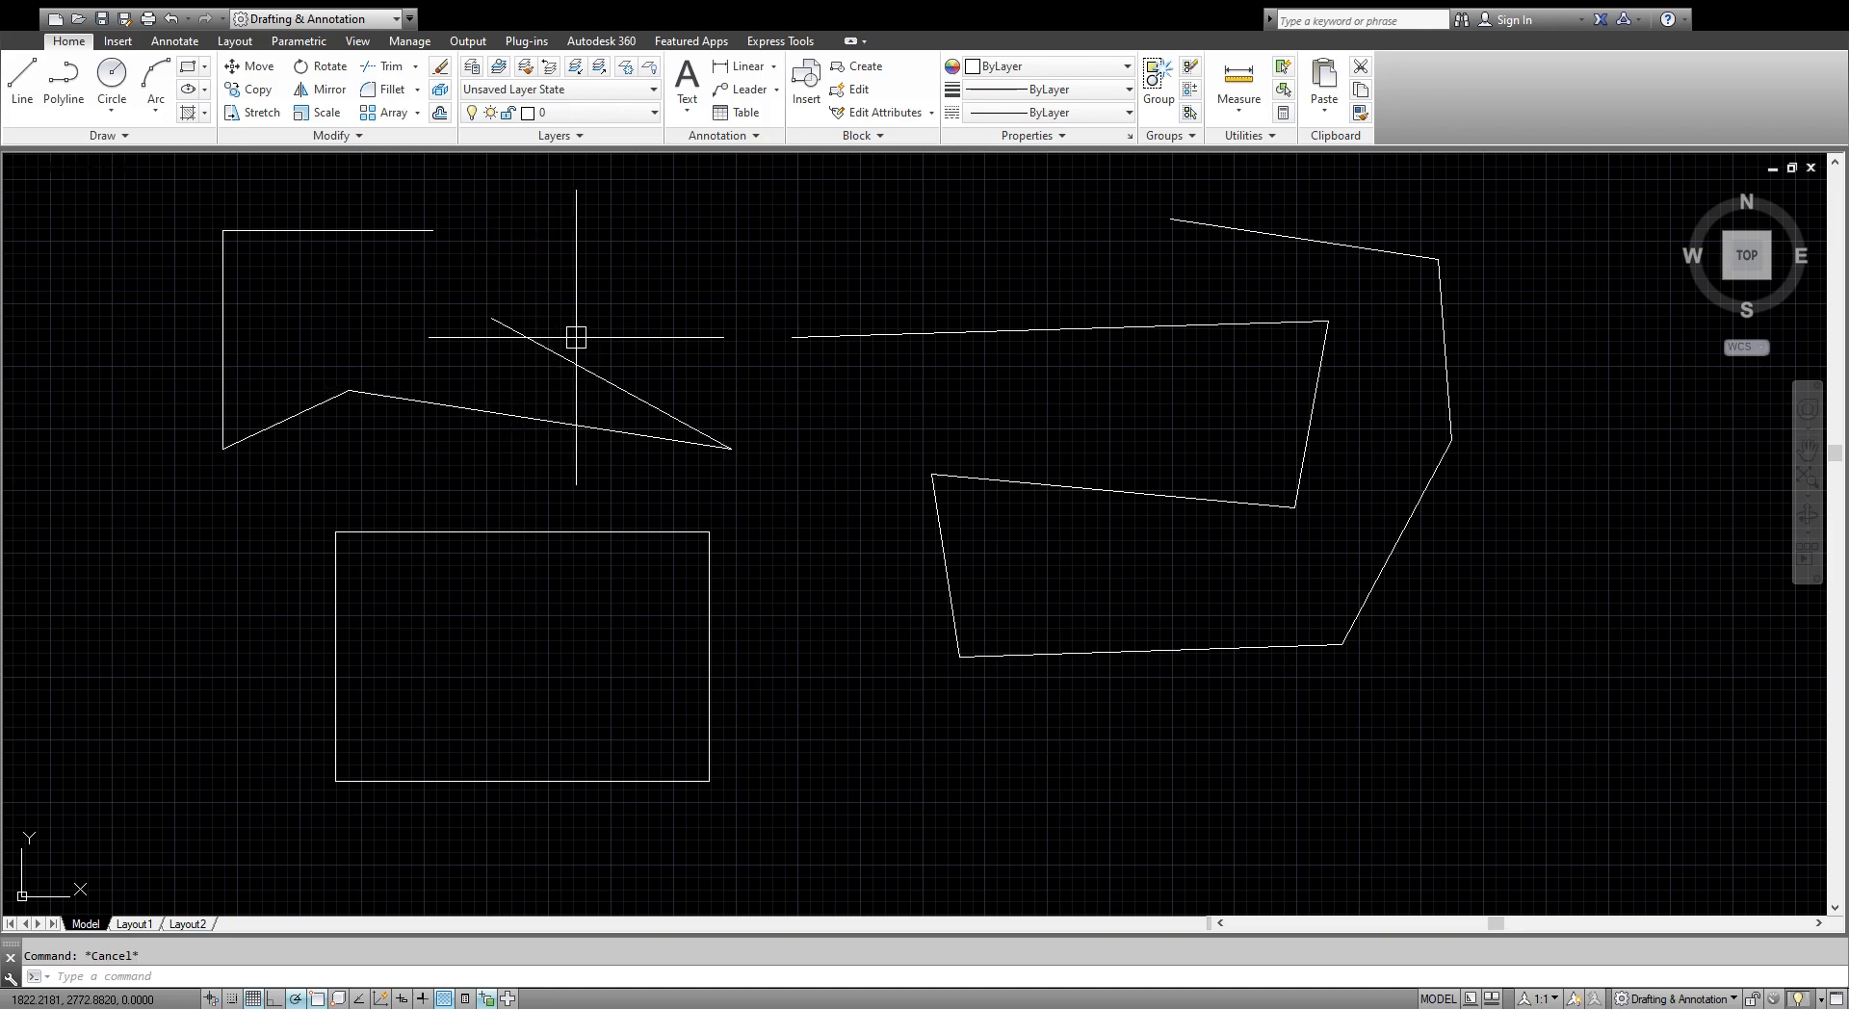
{"action": "left_click", "coordinate": [821, 333]}
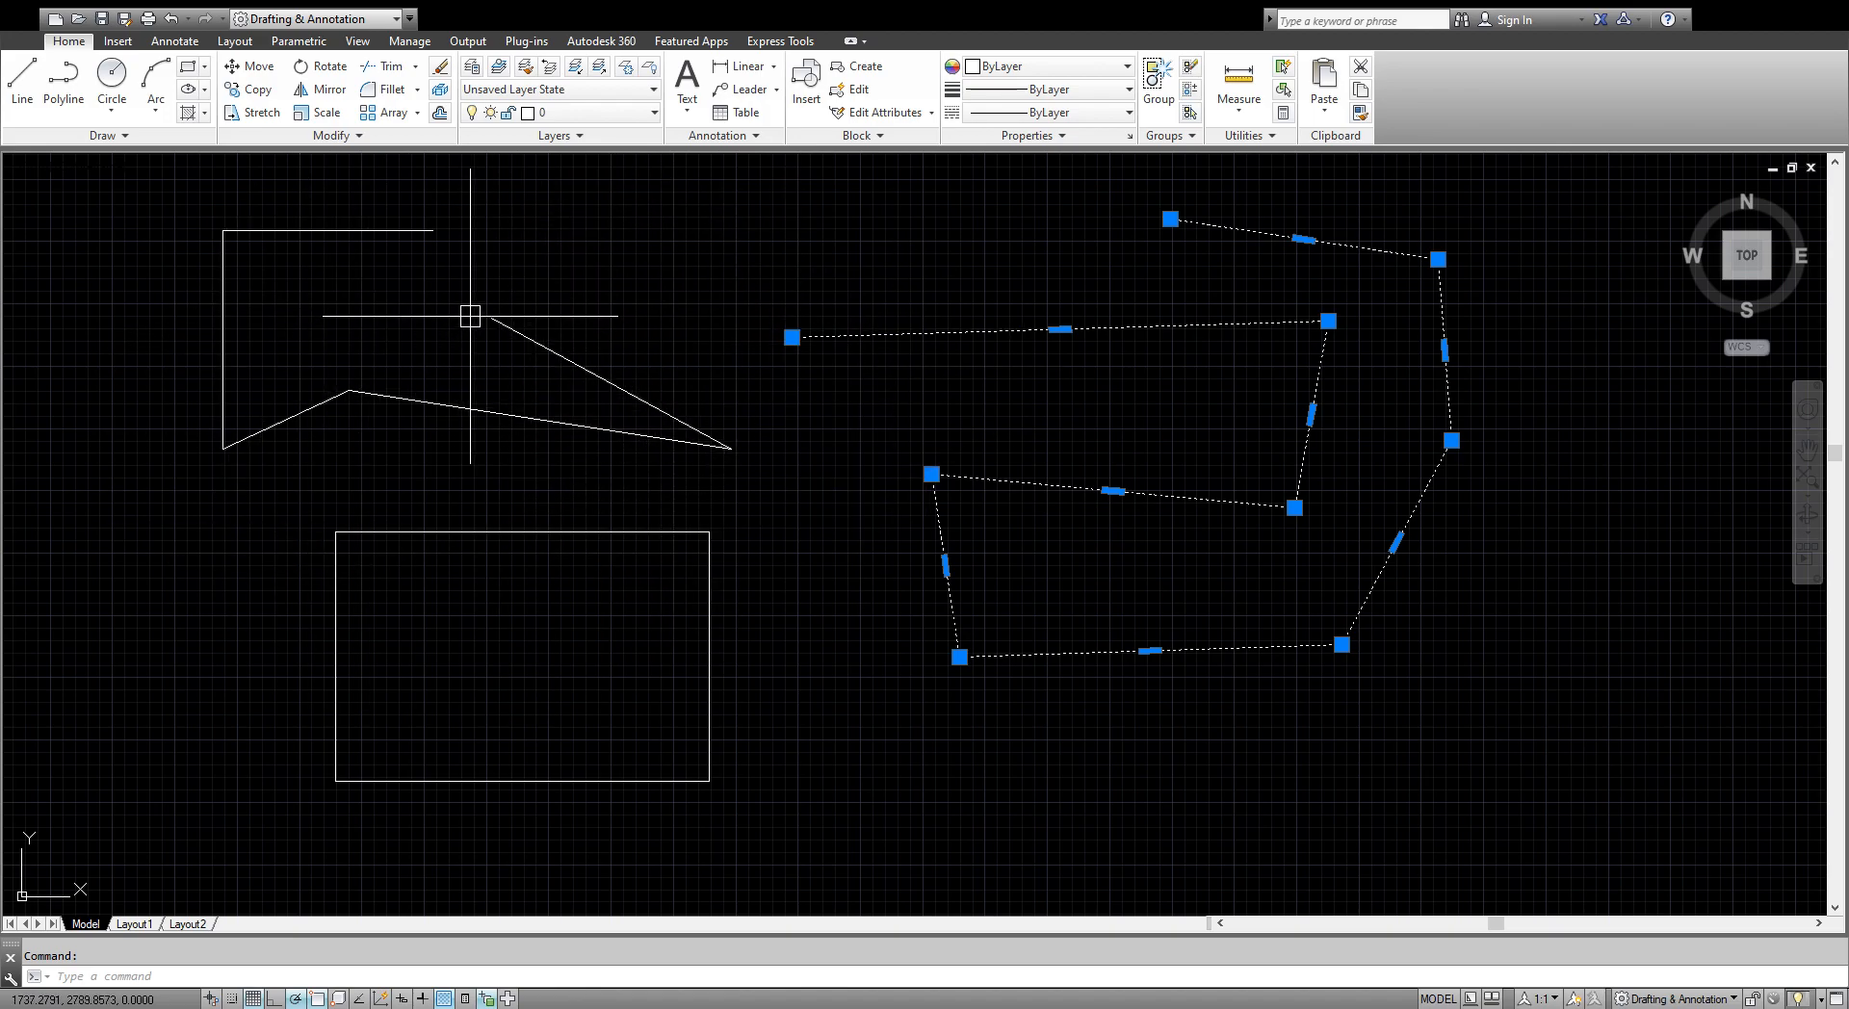
{"action": "key", "text": "Escape"}
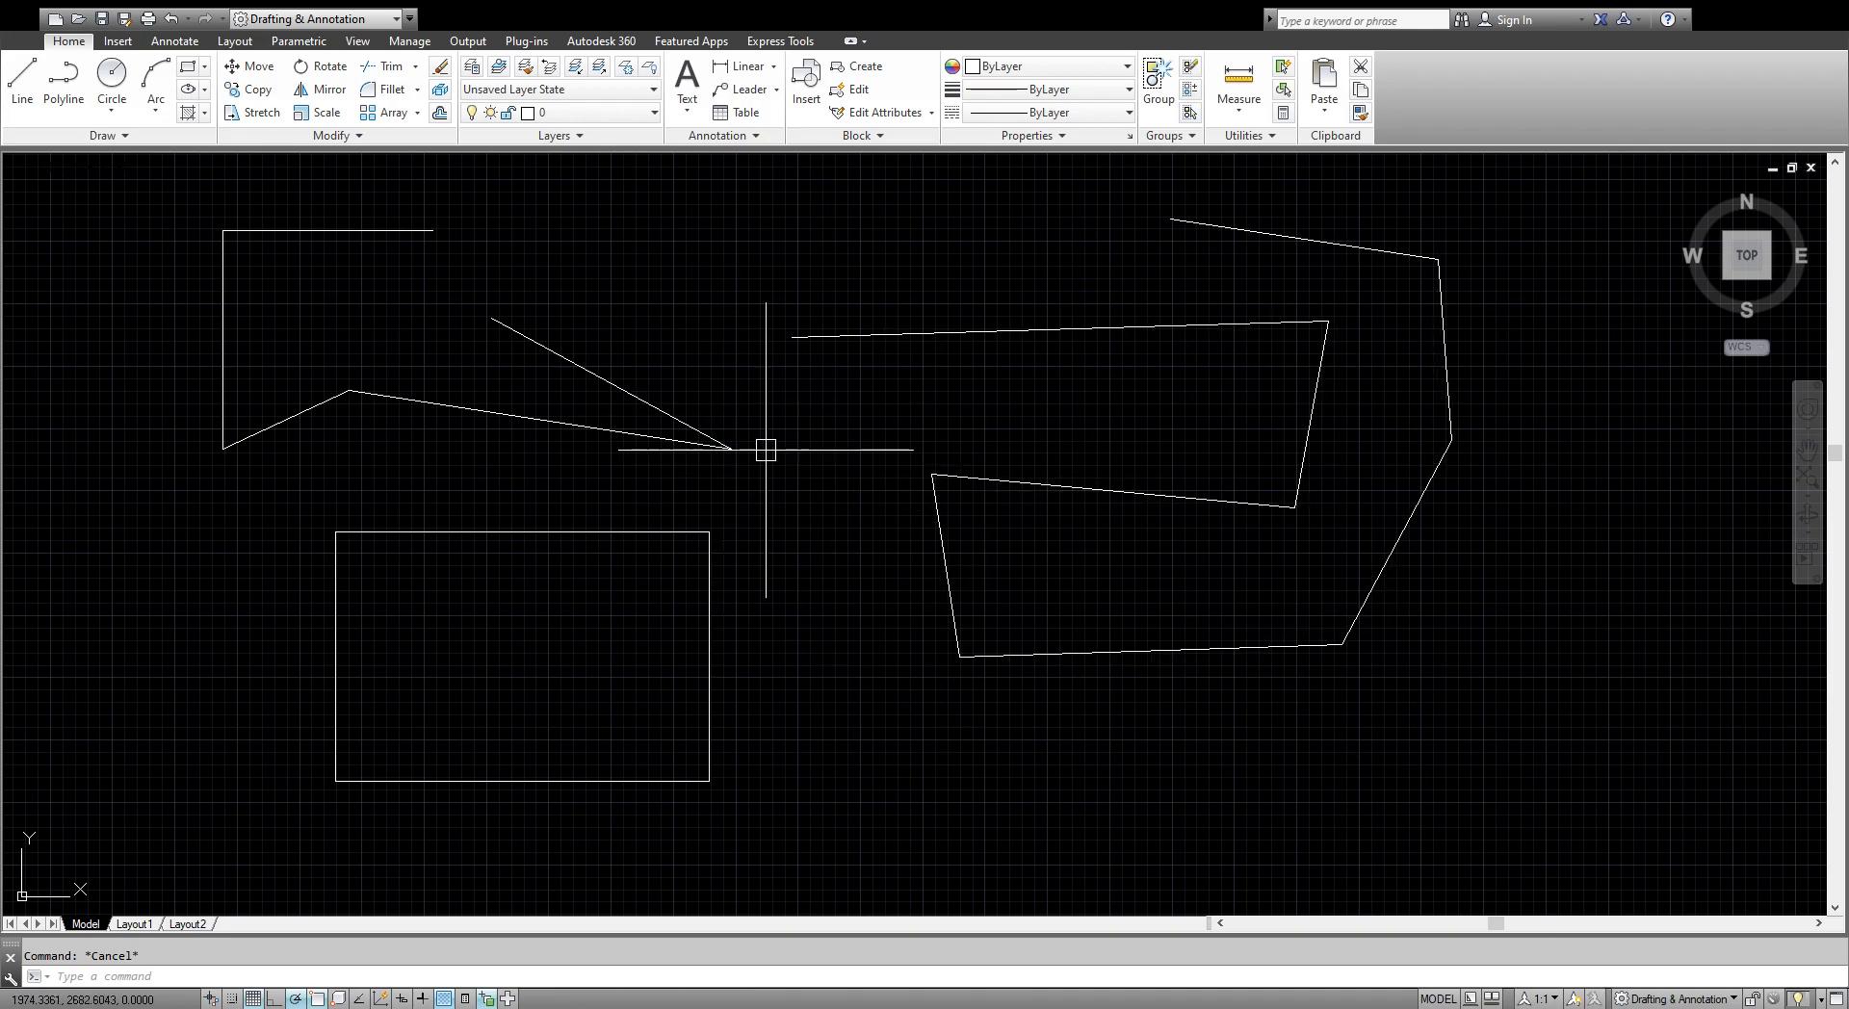
Draw a 300 by 200 rectangle with the Polyline command in the empty area beside the freeform polyline.
{"action": "scroll", "coordinate": [817, 610], "scroll_direction": "down", "scroll_amount": 5}
{"action": "scroll", "coordinate": [1060, 557], "scroll_direction": "up", "scroll_amount": 3}
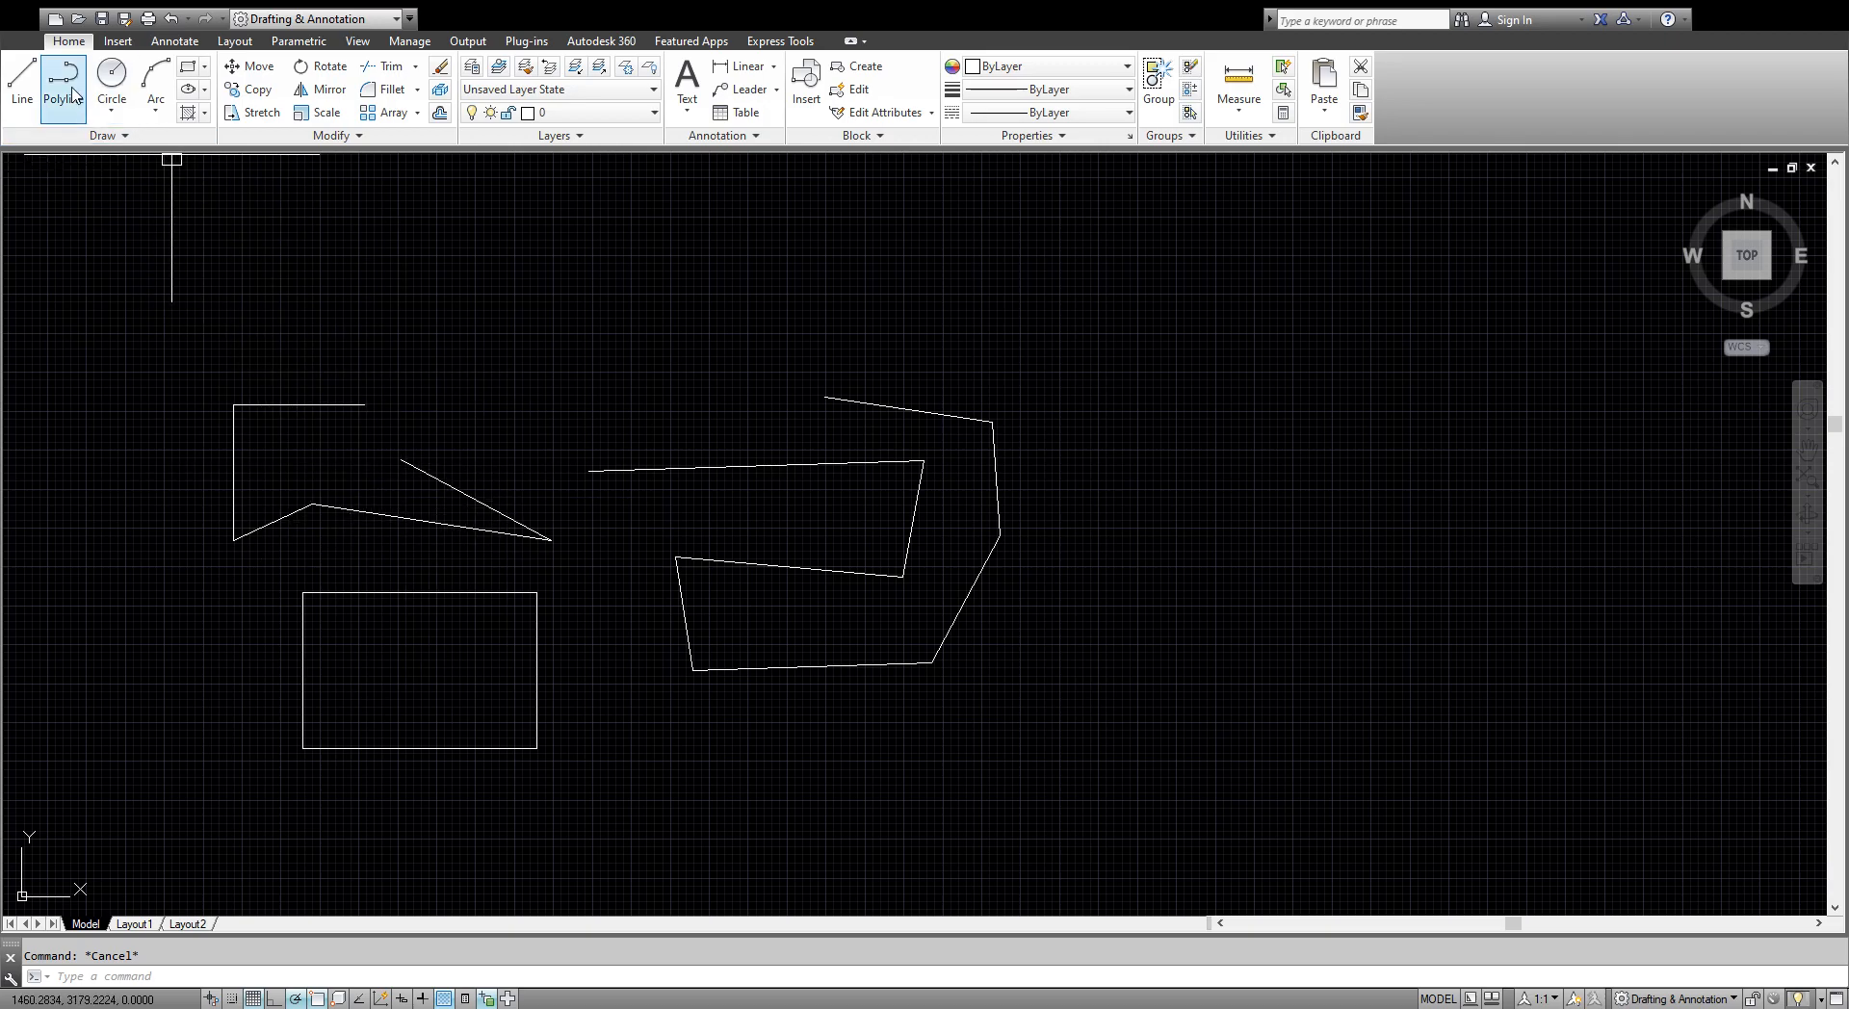
{"action": "left_click", "coordinate": [1135, 553]}
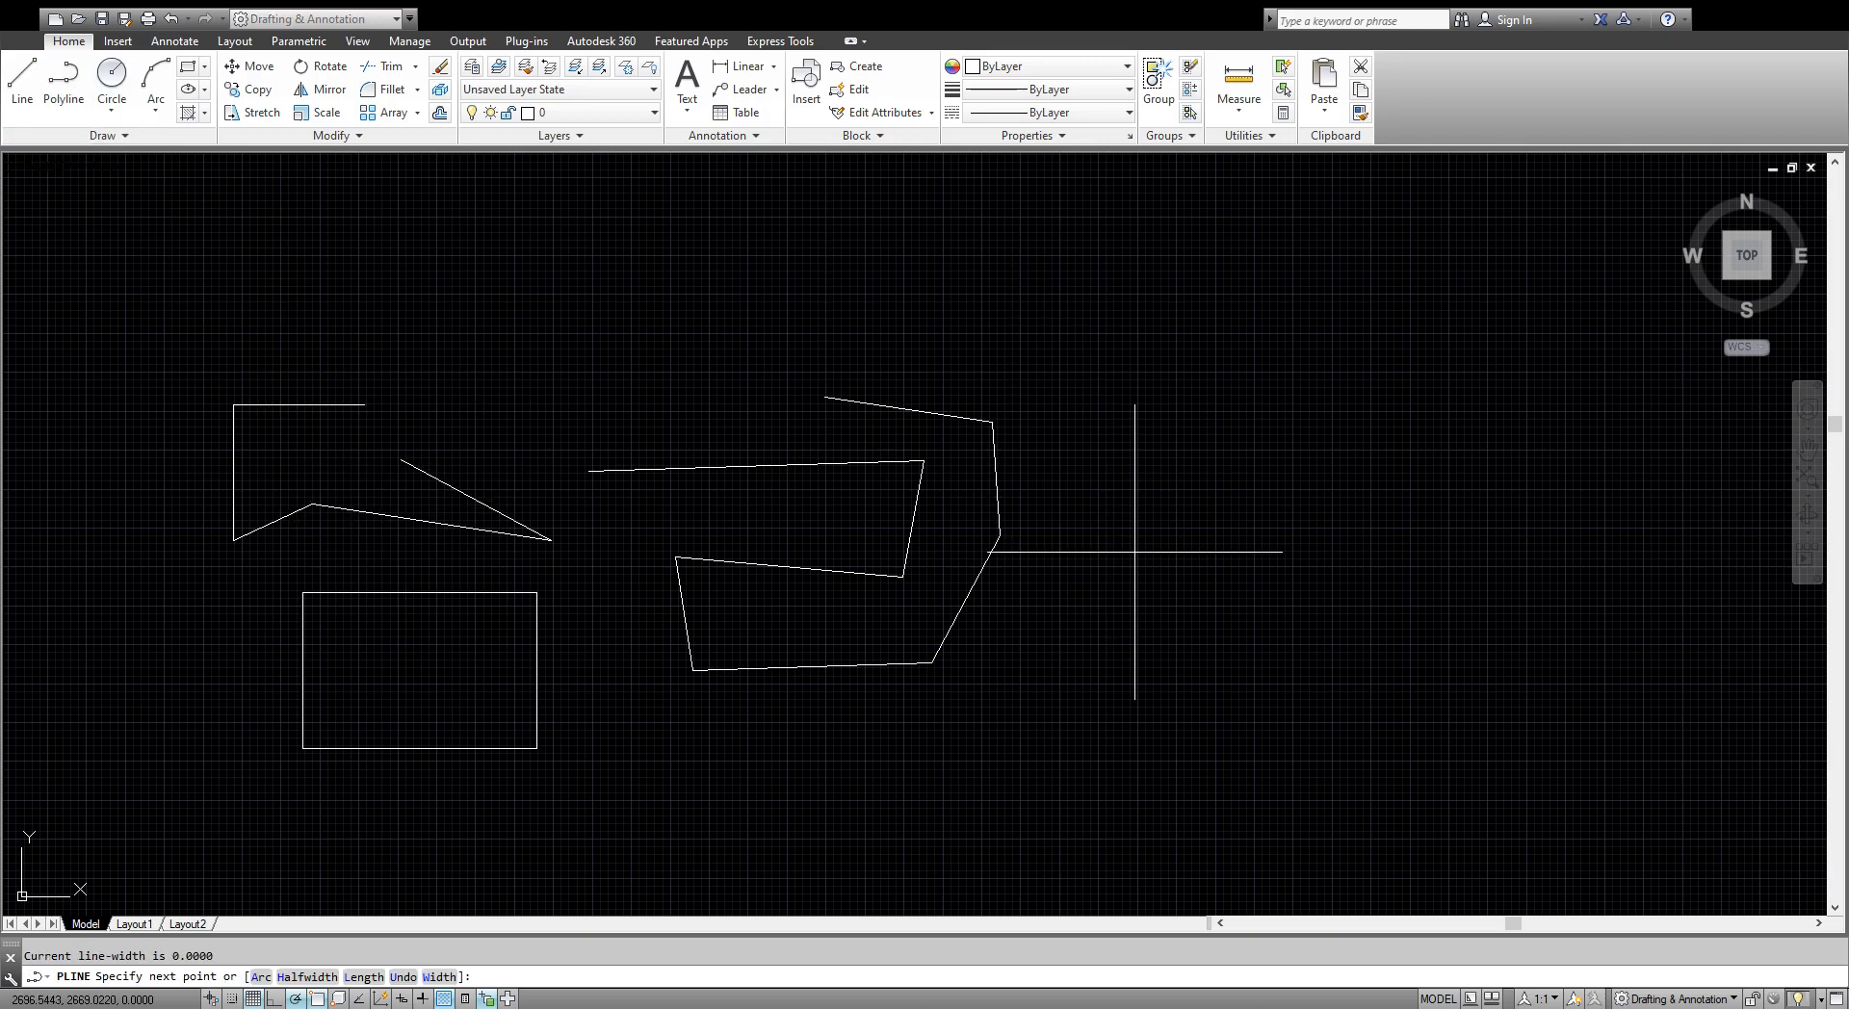
{"action": "type", "text": "300"}
{"action": "key", "text": "Return"}
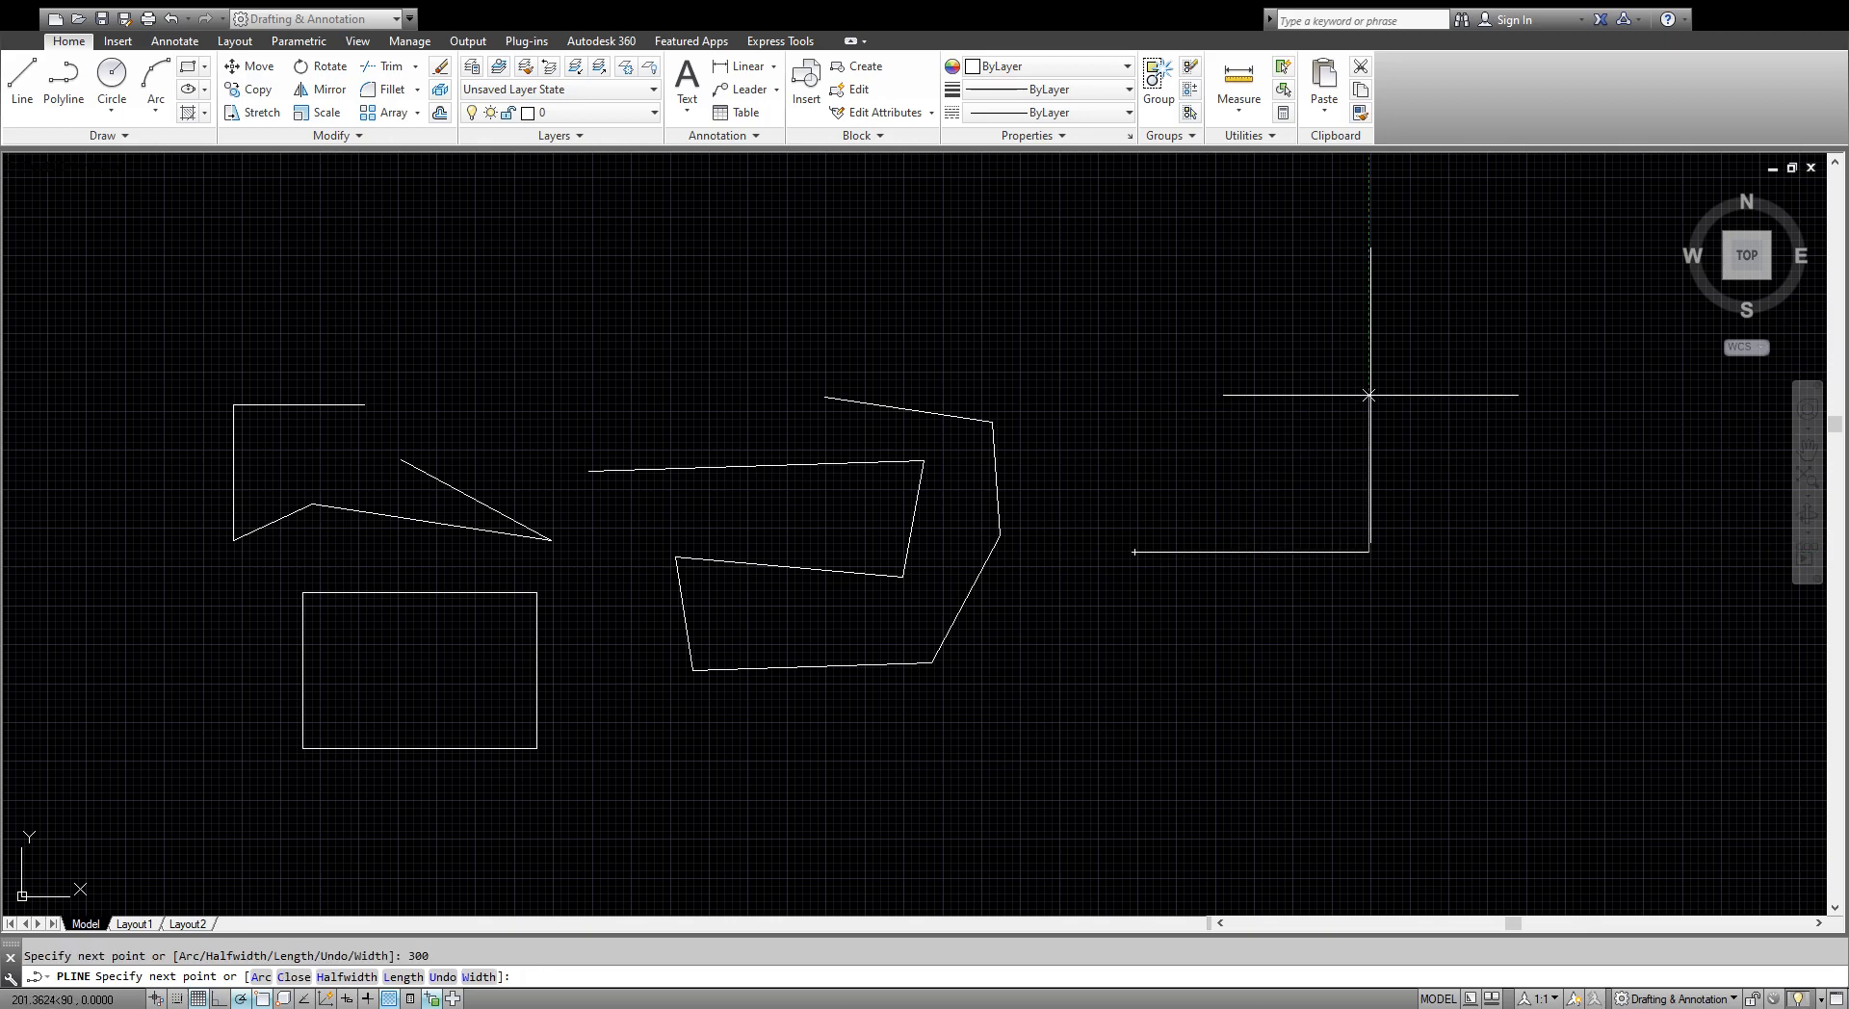
{"action": "key", "text": "Return"}
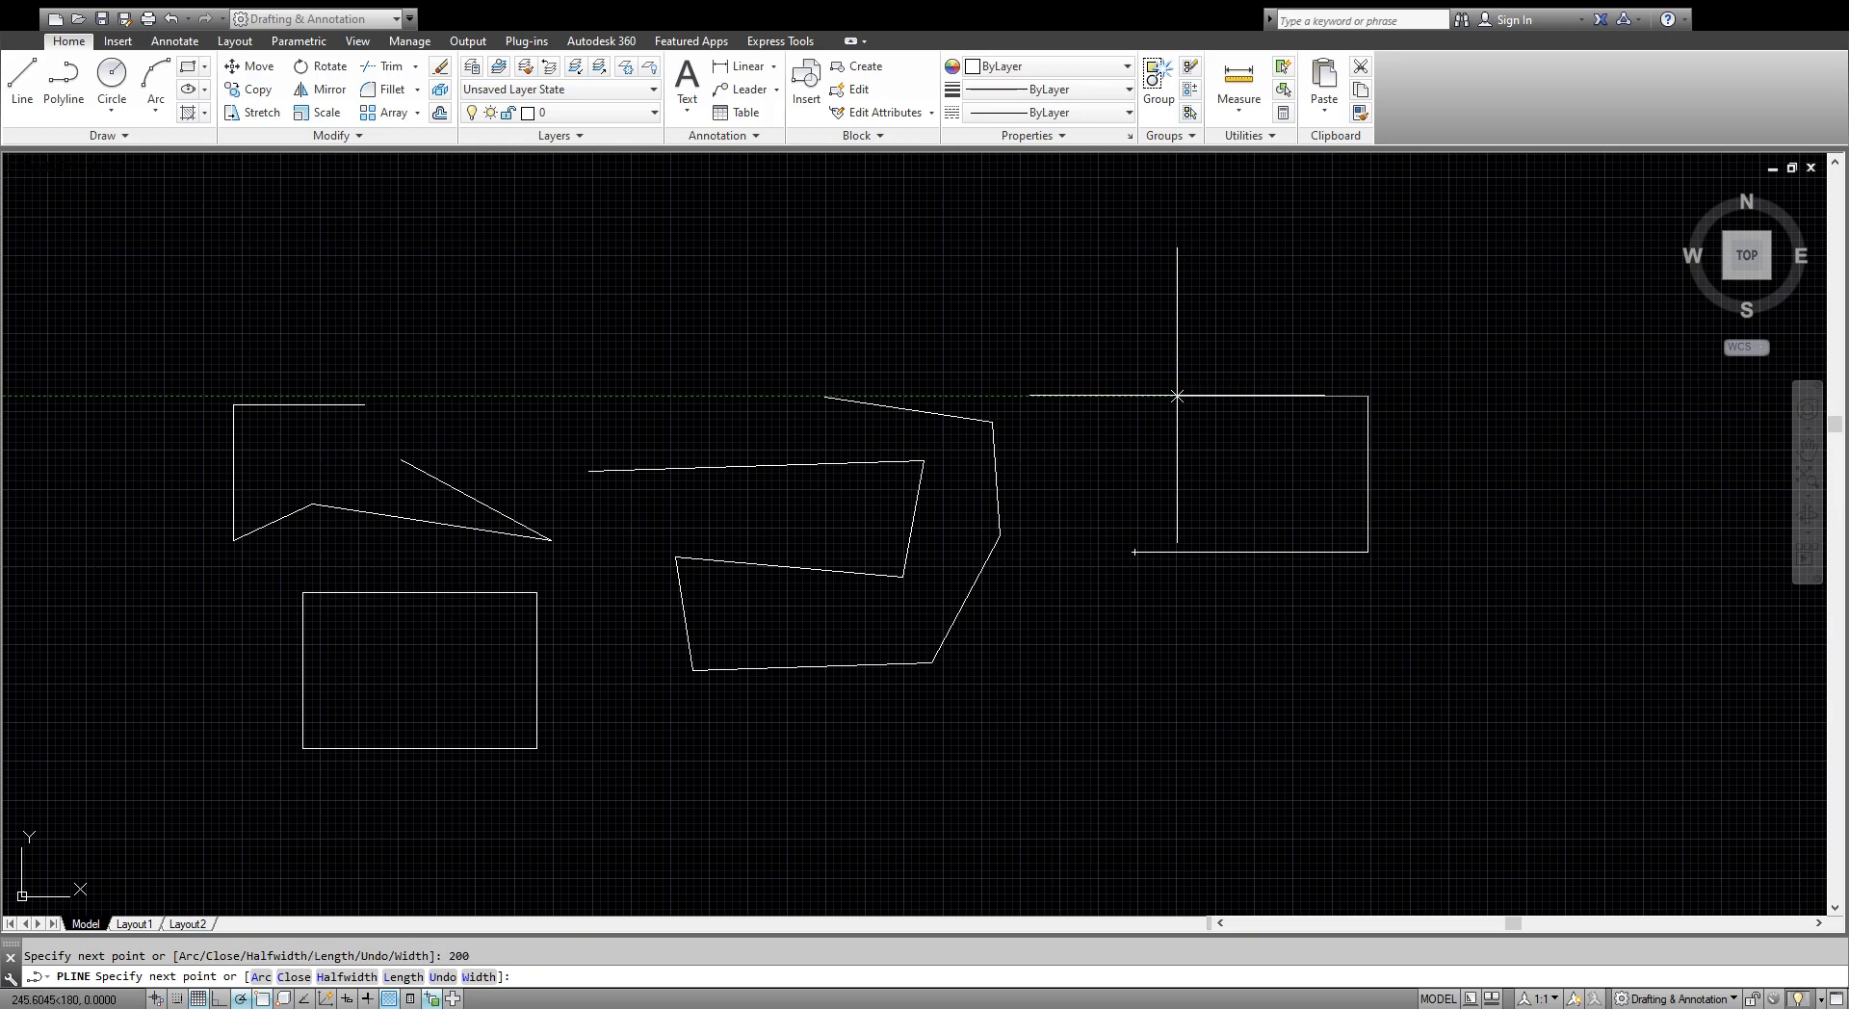
{"action": "left_click", "coordinate": [1134, 396]}
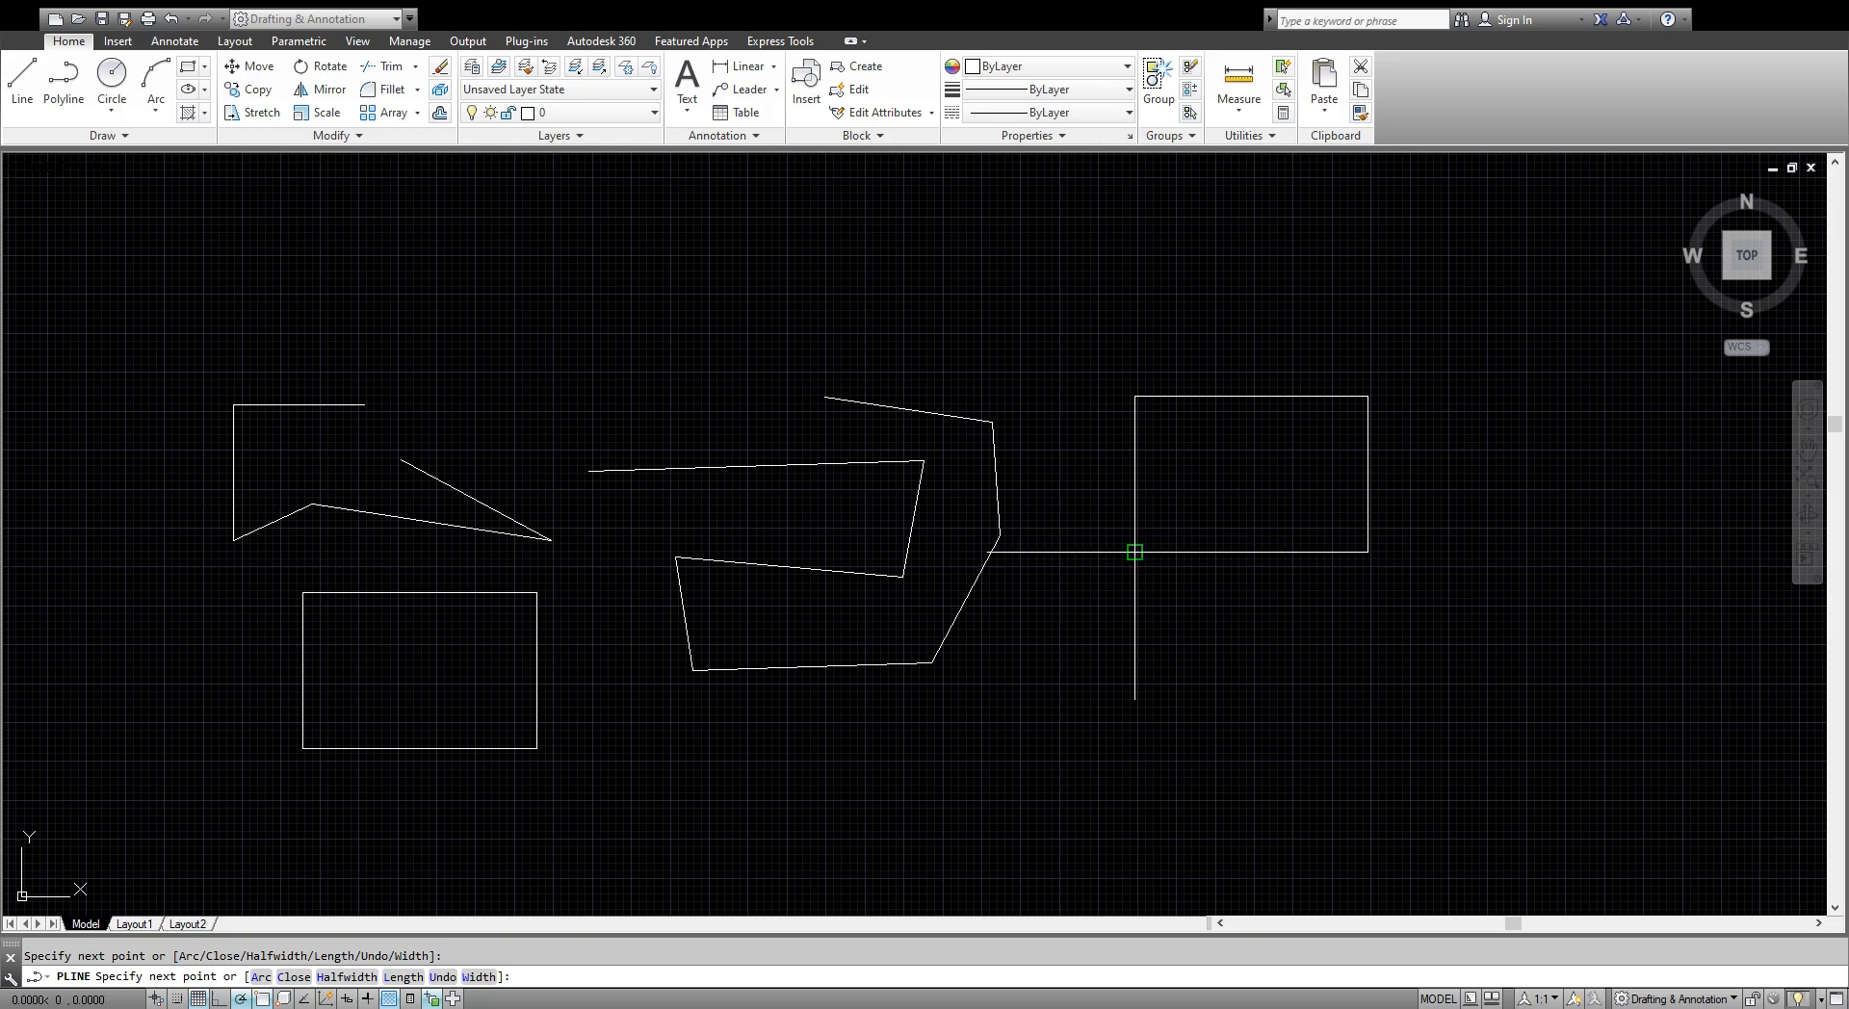
{"action": "key", "text": "Escape"}
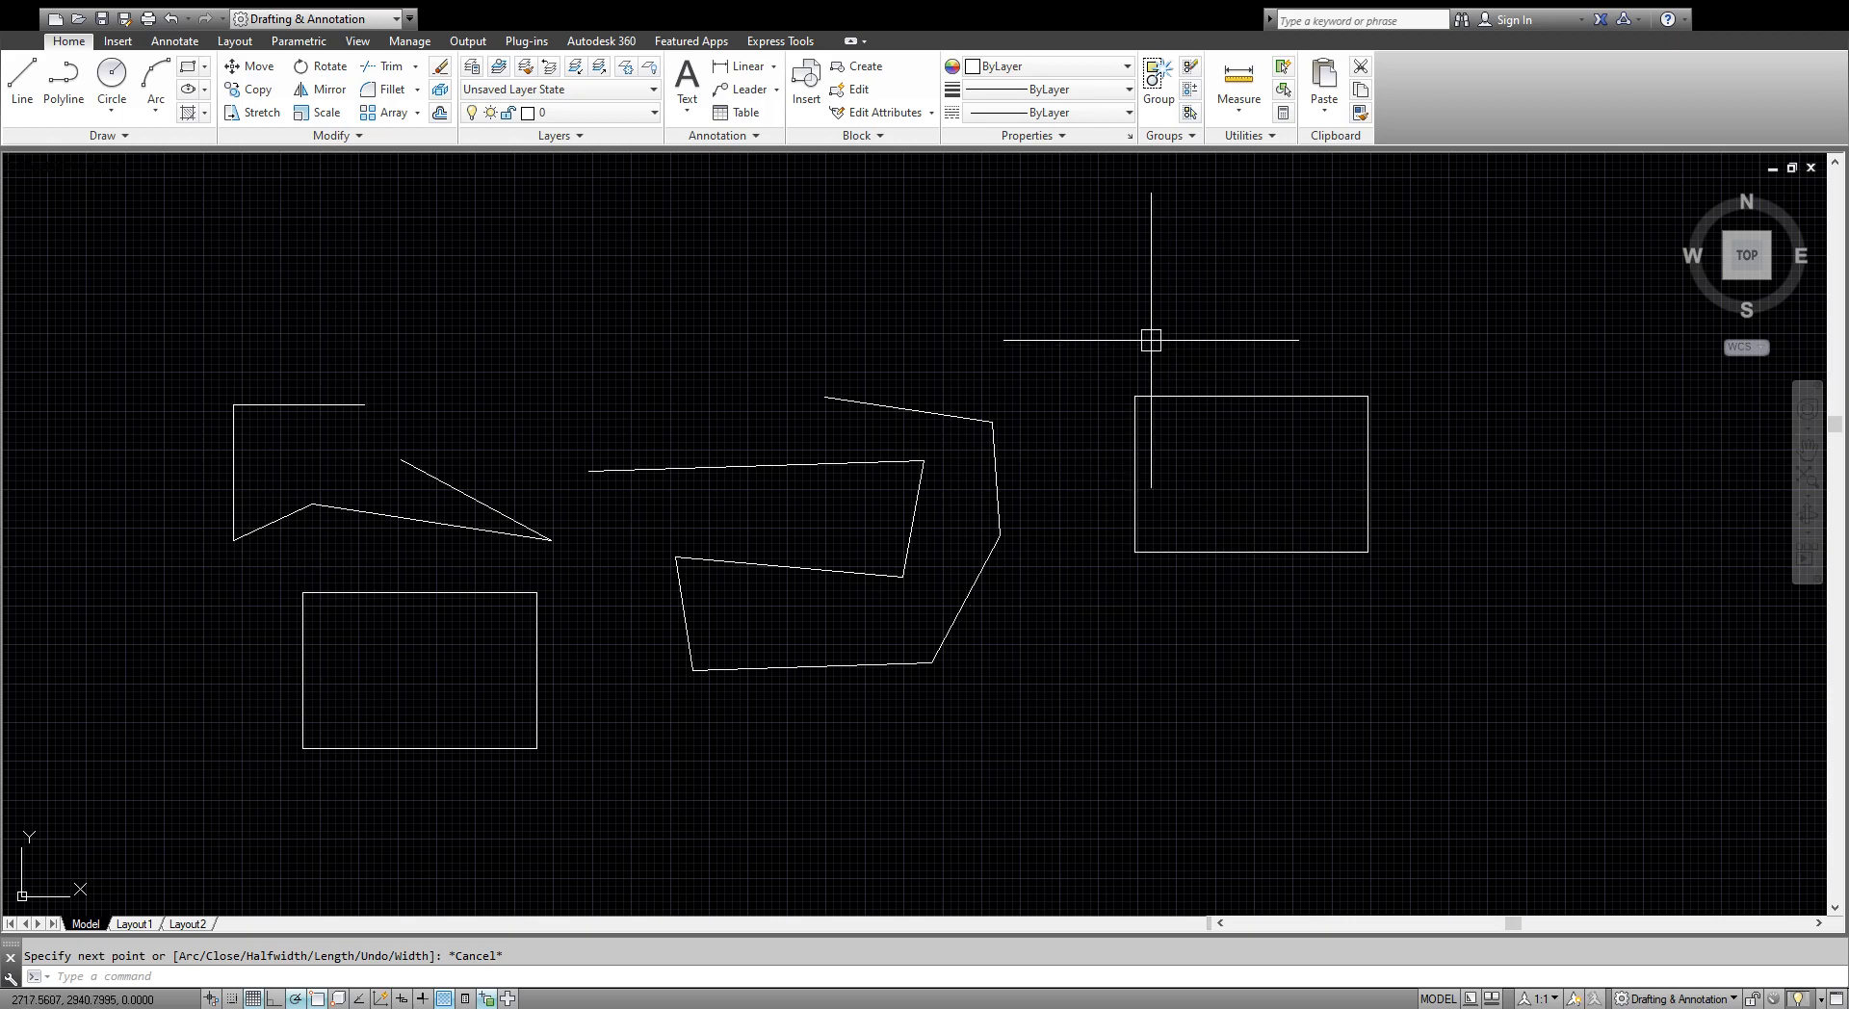
Select the upper edge of the original rectangle and the polyline rectangle to compare separate lines with a single polyline.
{"action": "left_click", "coordinate": [450, 589]}
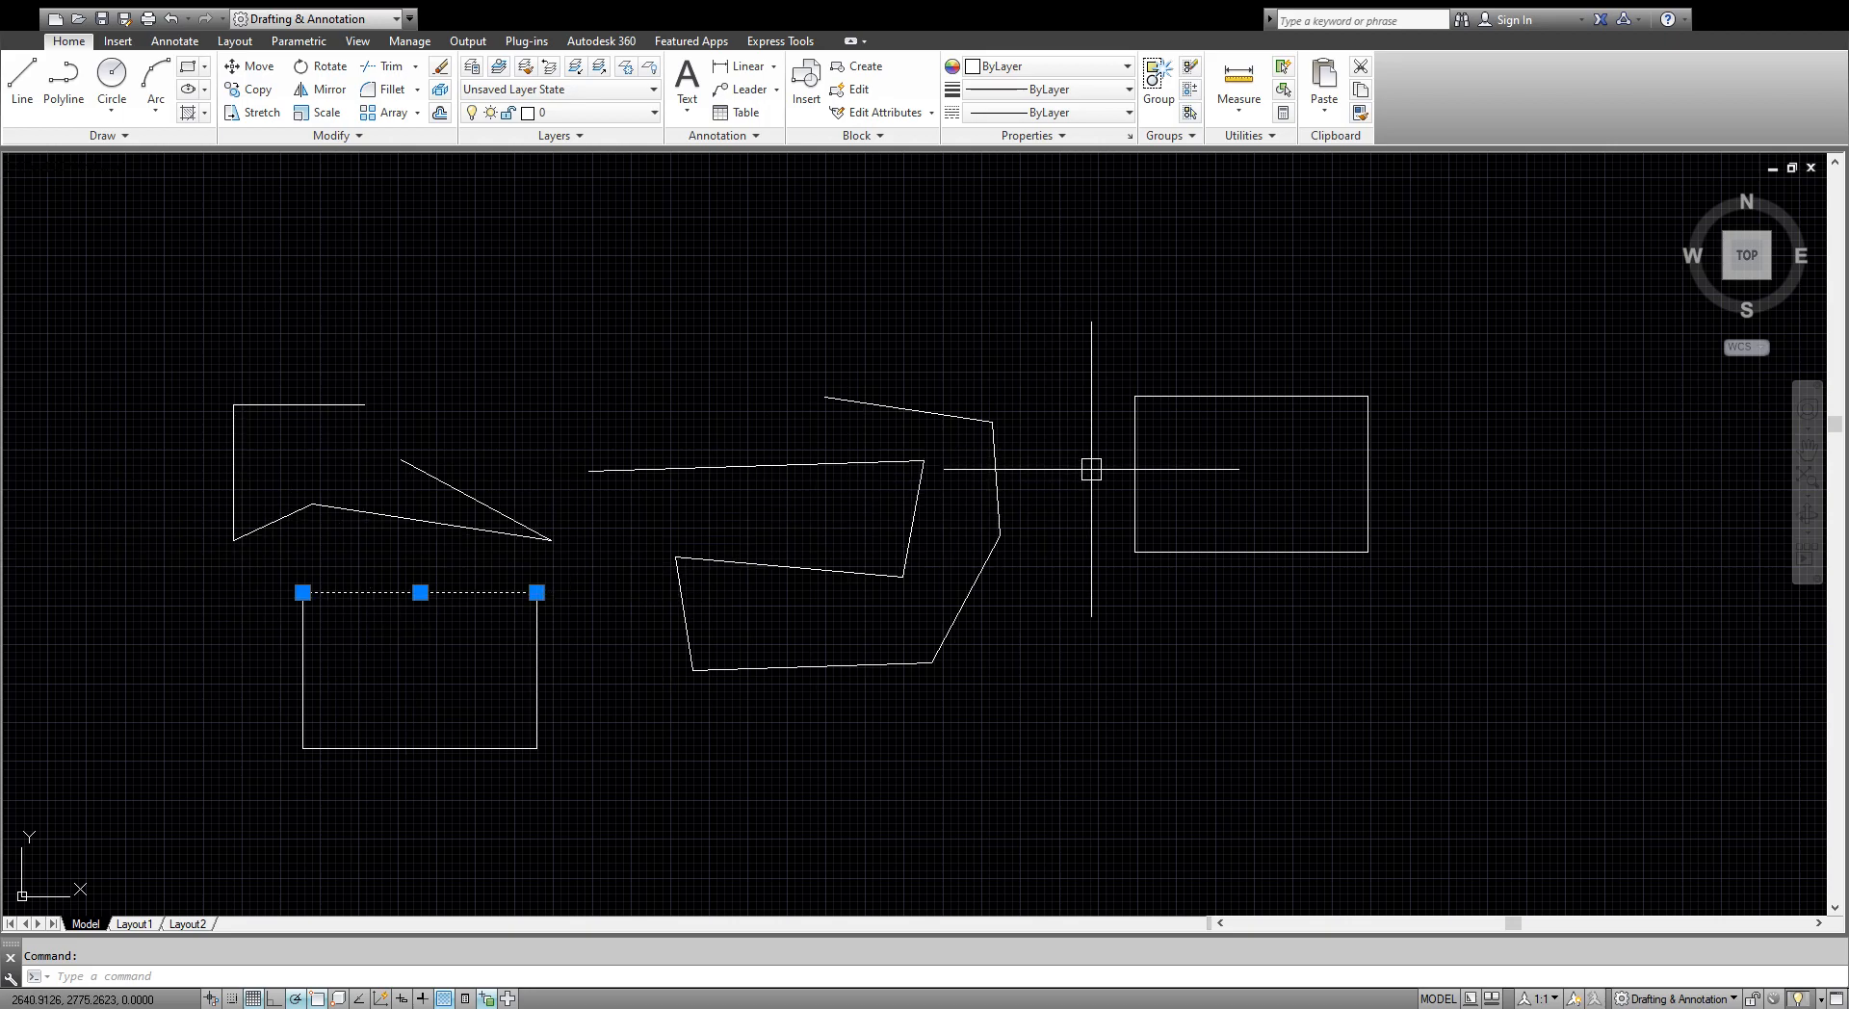
{"action": "left_click", "coordinate": [1135, 436]}
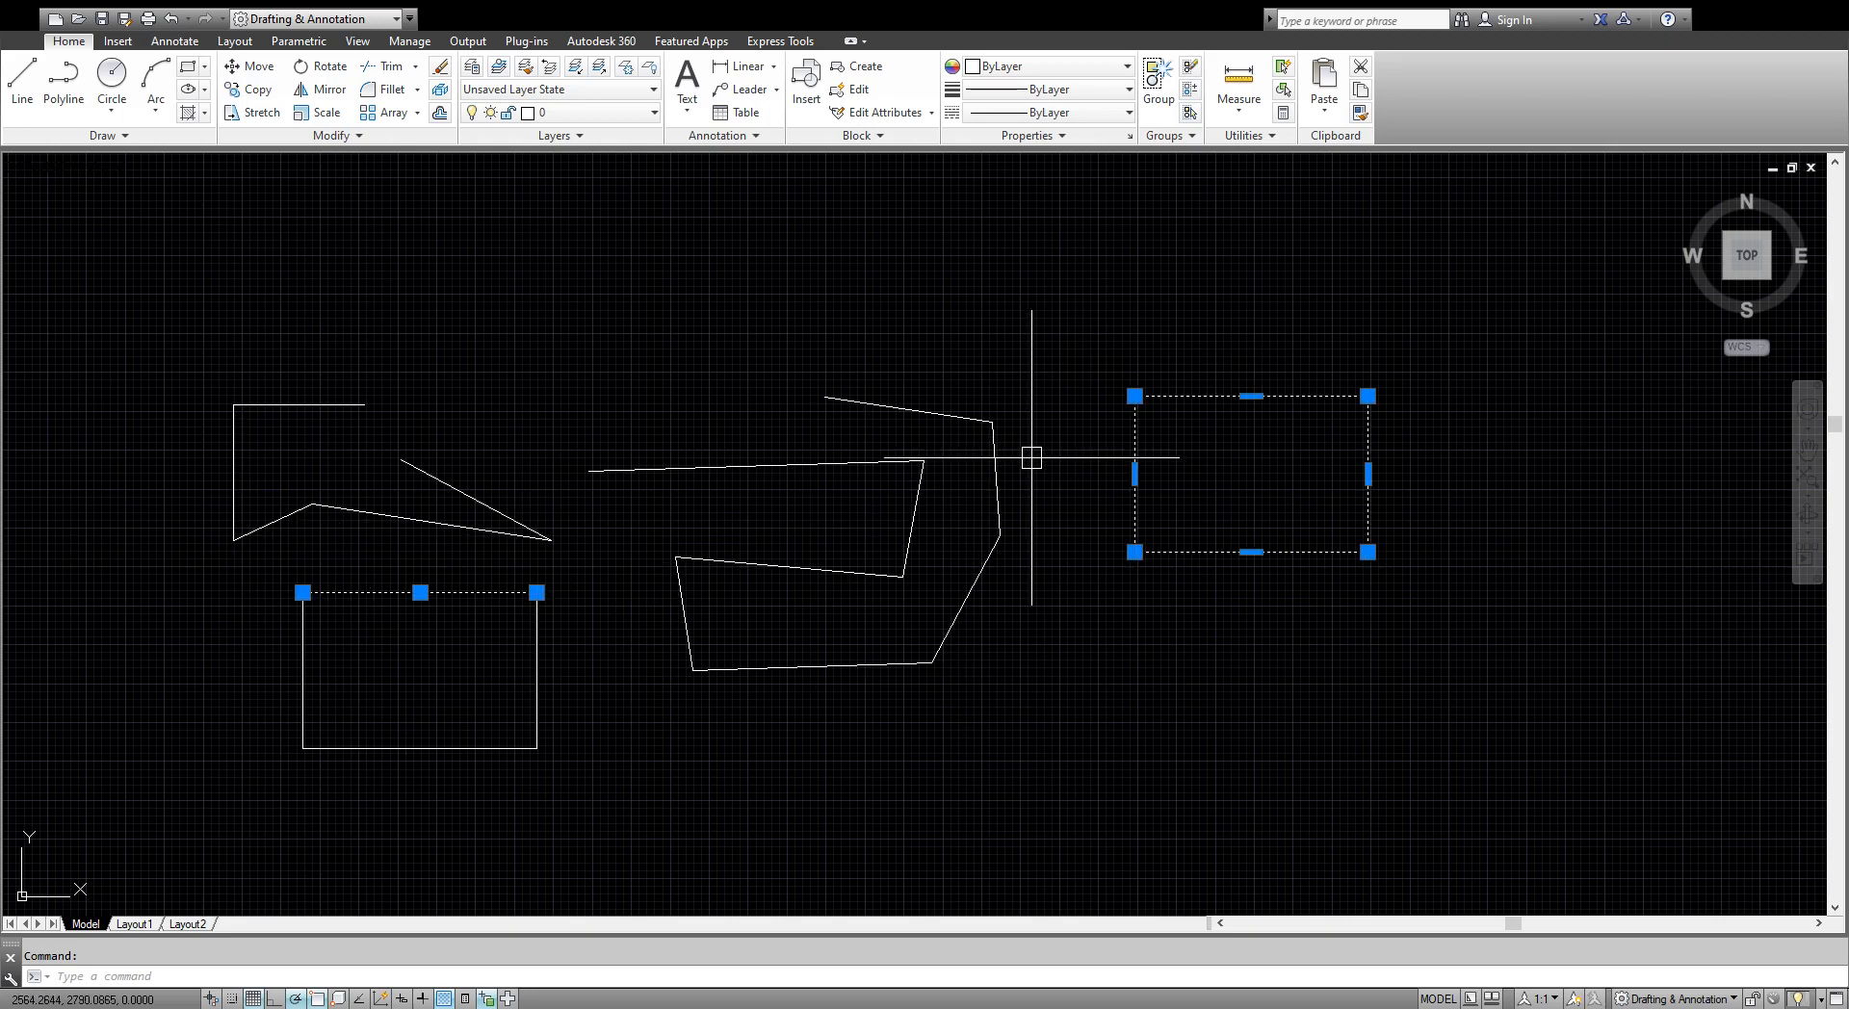
Draw a closed right triangle with the Polyline command in the empty area above the existing shapes.
{"action": "key", "text": "Escape"}
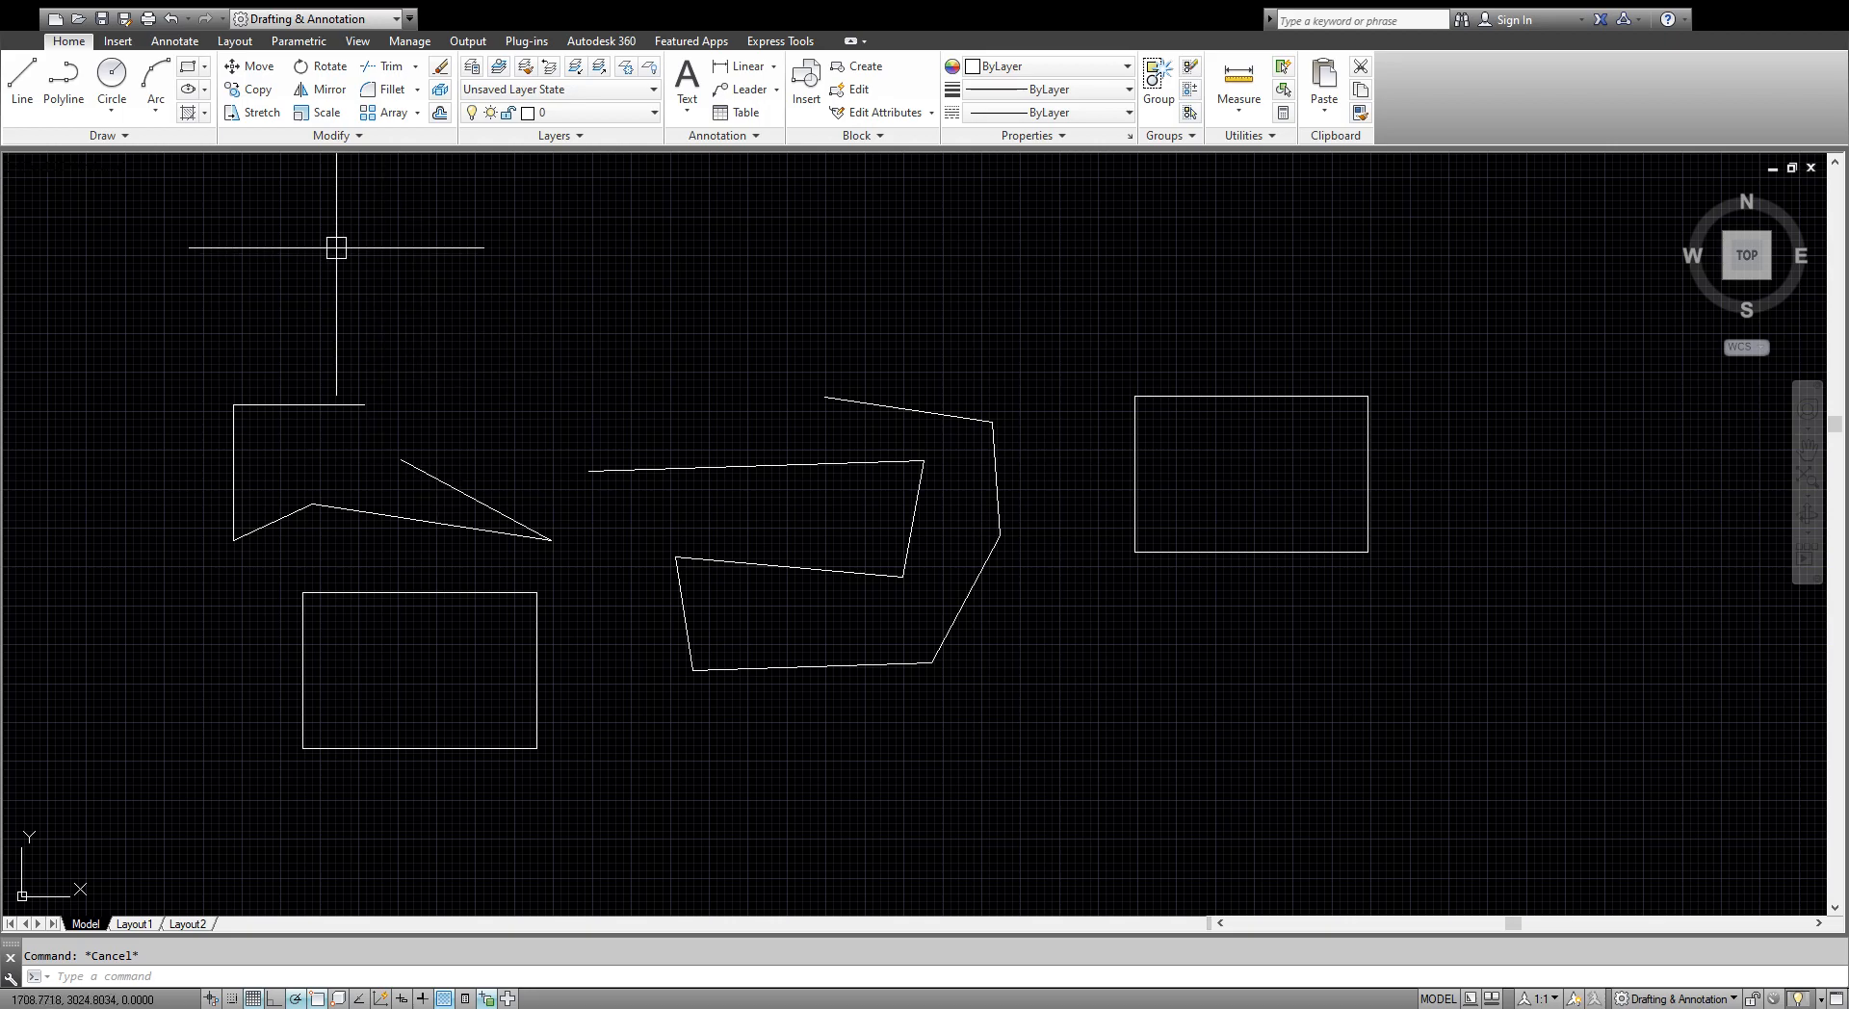
{"action": "left_click", "coordinate": [63, 77]}
{"action": "scroll", "coordinate": [957, 593], "scroll_direction": "down", "scroll_amount": 2}
{"action": "scroll", "coordinate": [957, 593], "scroll_direction": "down", "scroll_amount": 2}
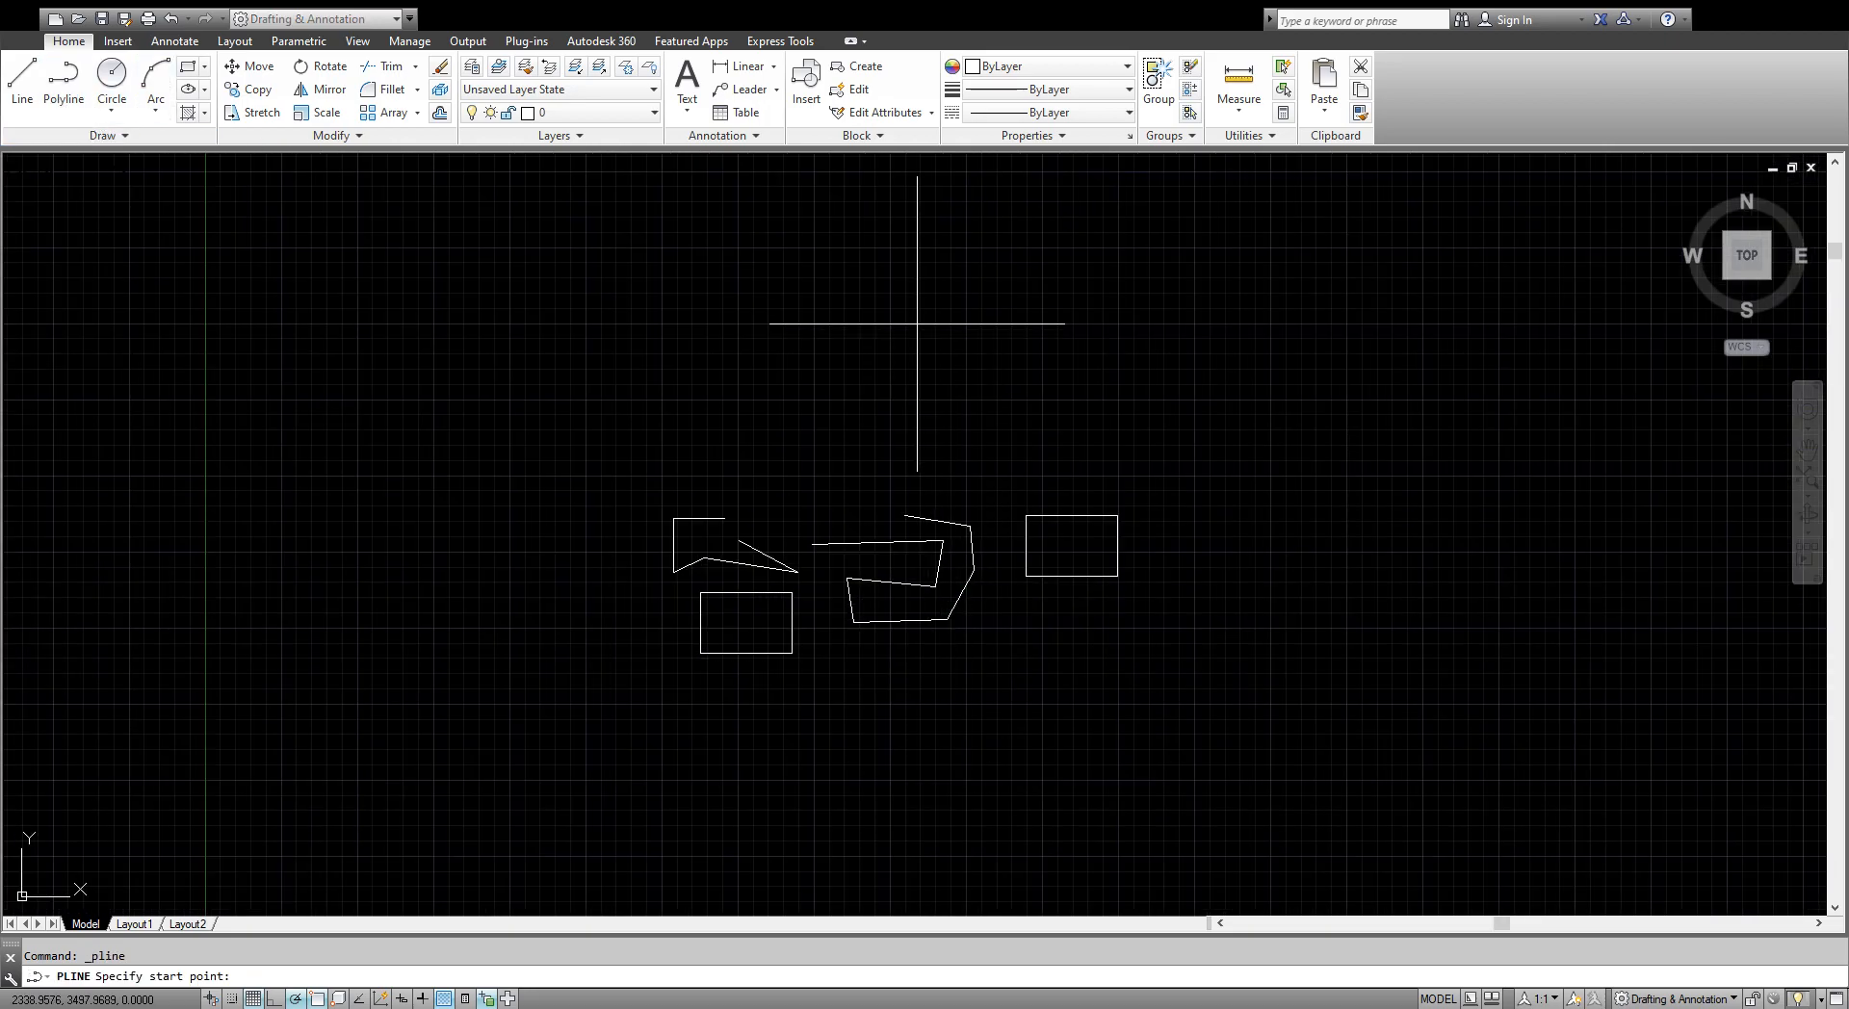
{"action": "left_click", "coordinate": [917, 321]}
{"action": "left_click", "coordinate": [917, 391]}
{"action": "left_click", "coordinate": [1045, 391]}
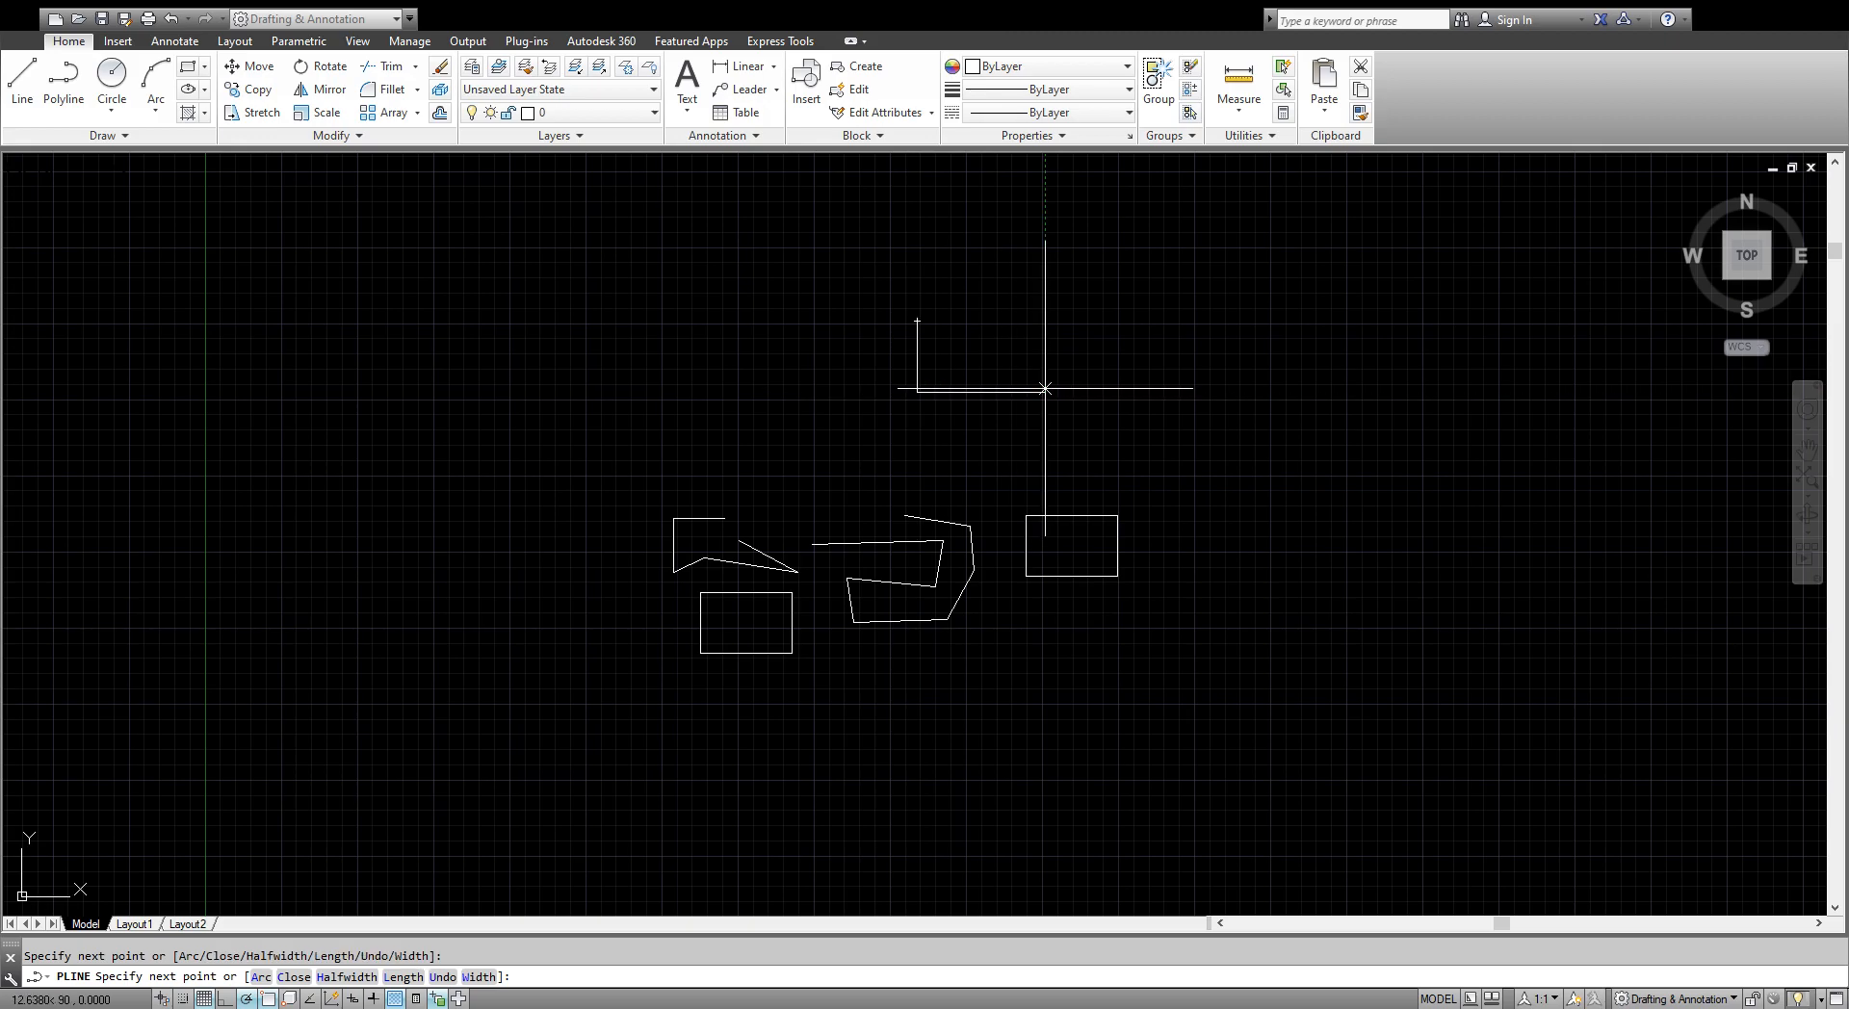
{"action": "left_click", "coordinate": [1055, 289]}
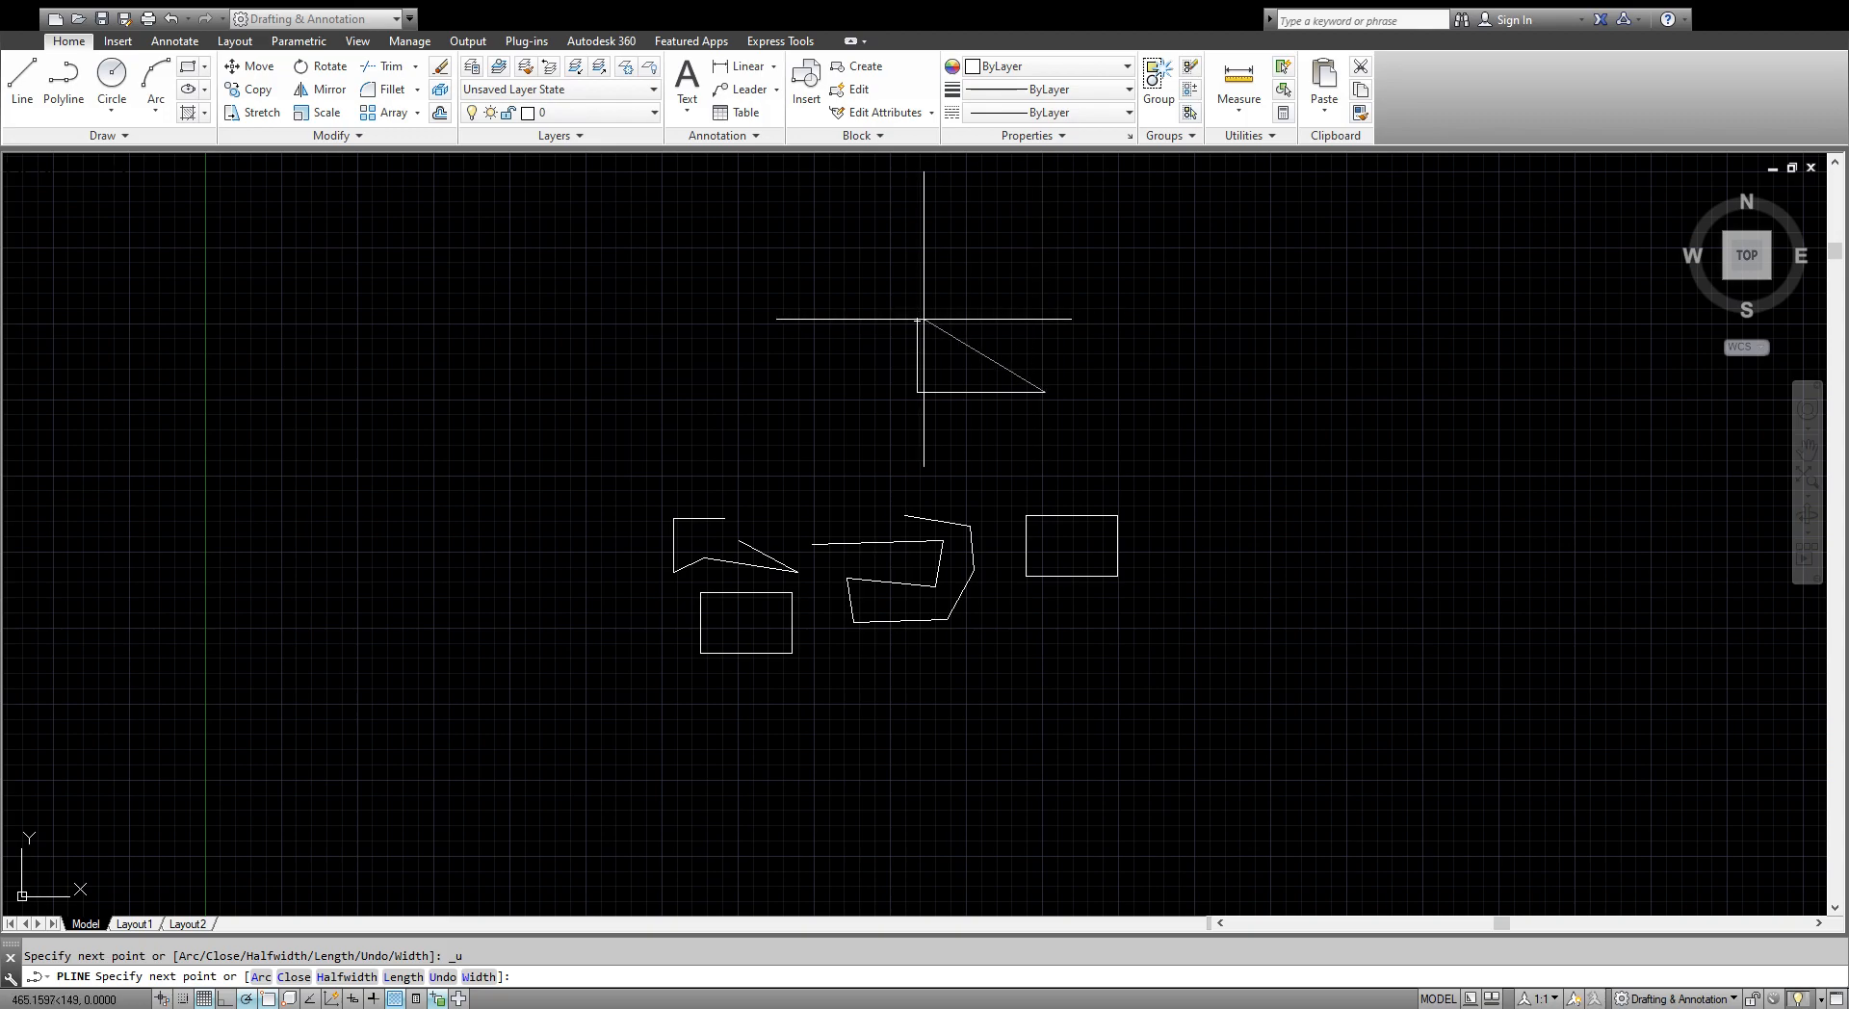
{"action": "left_click", "coordinate": [917, 321]}
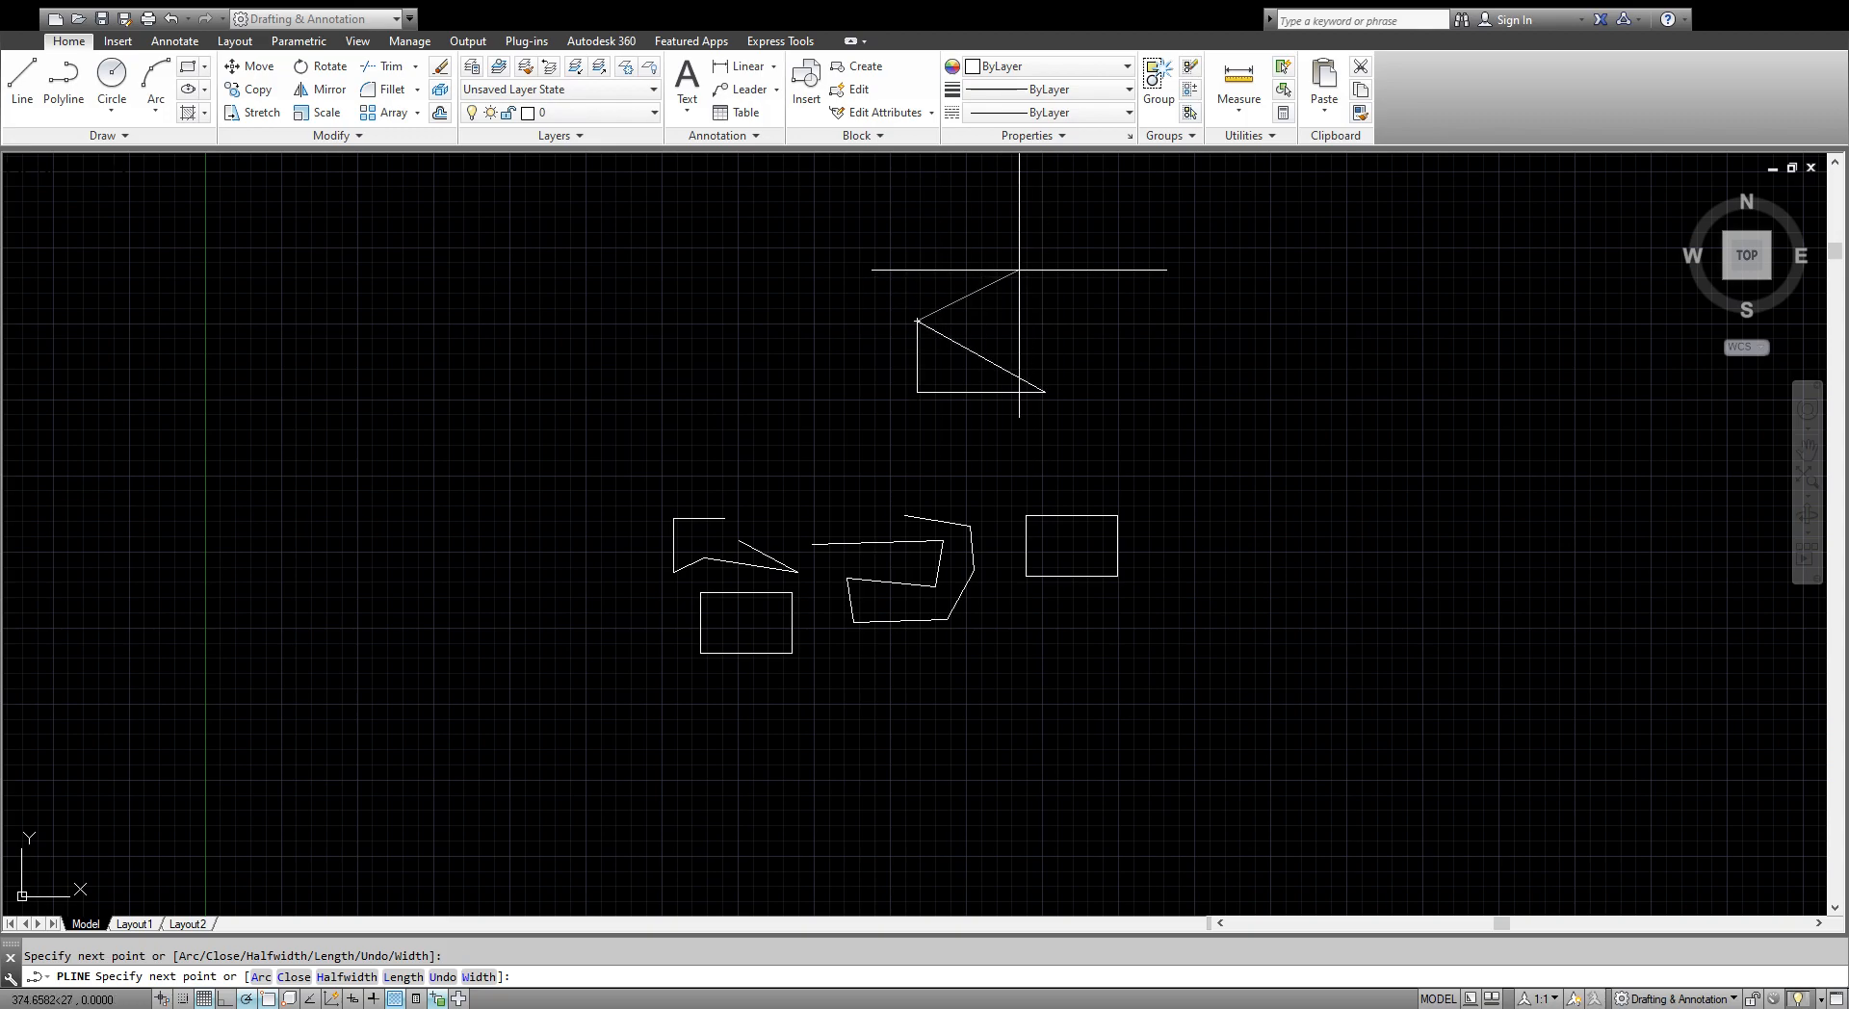
{"action": "key", "text": "Escape"}
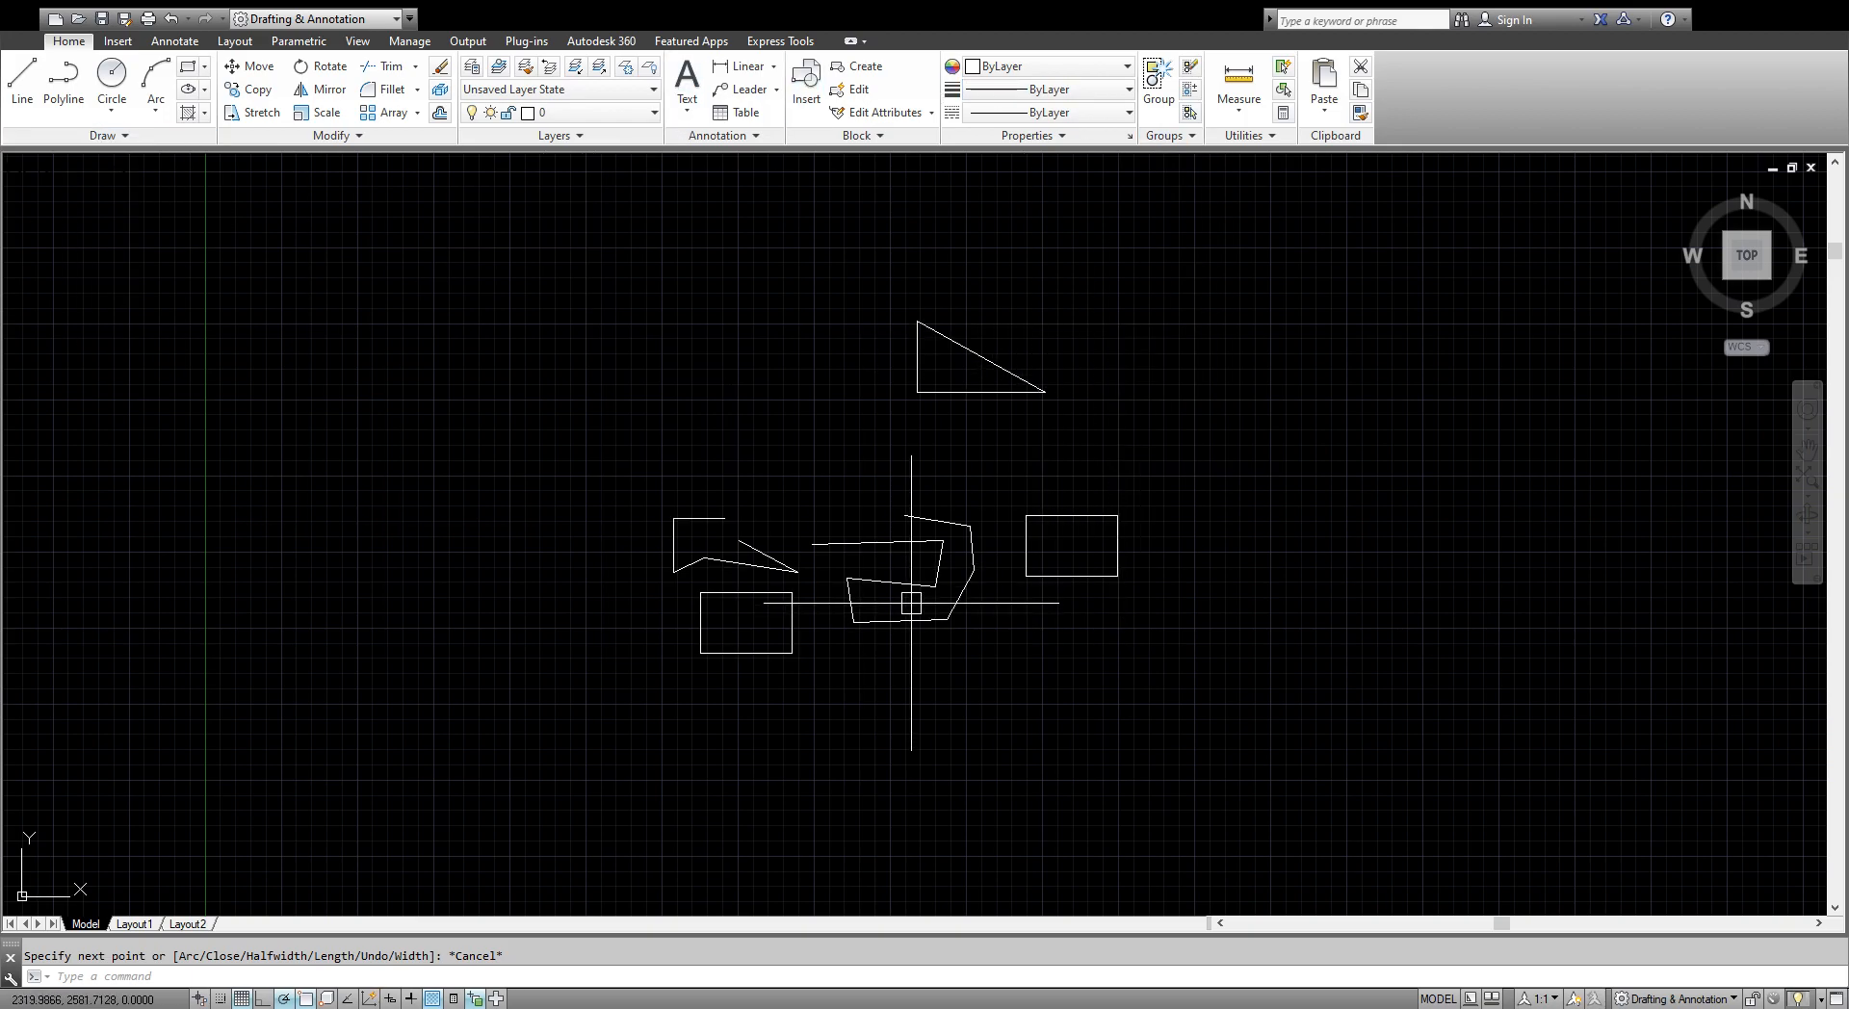
Erase all shapes in the drawing by enclosing them in one selection window.
{"action": "left_click", "coordinate": [592, 252]}
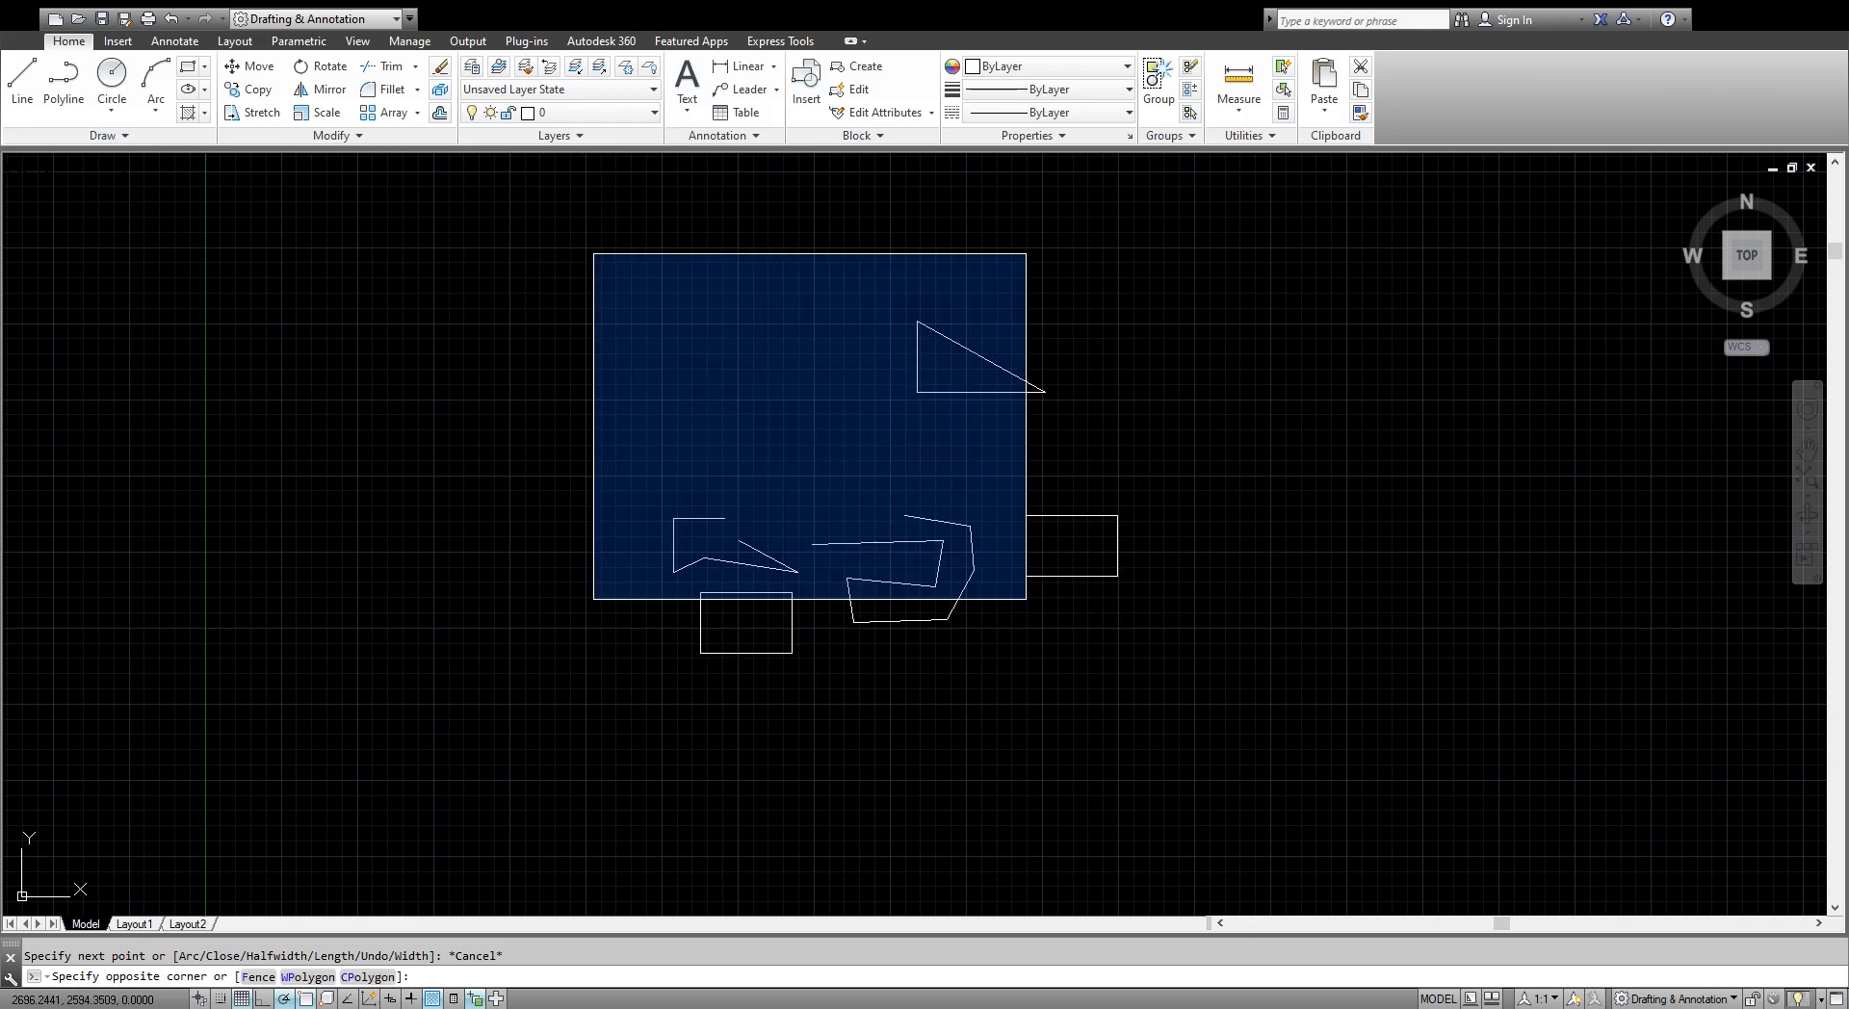
{"action": "left_click", "coordinate": [1204, 711]}
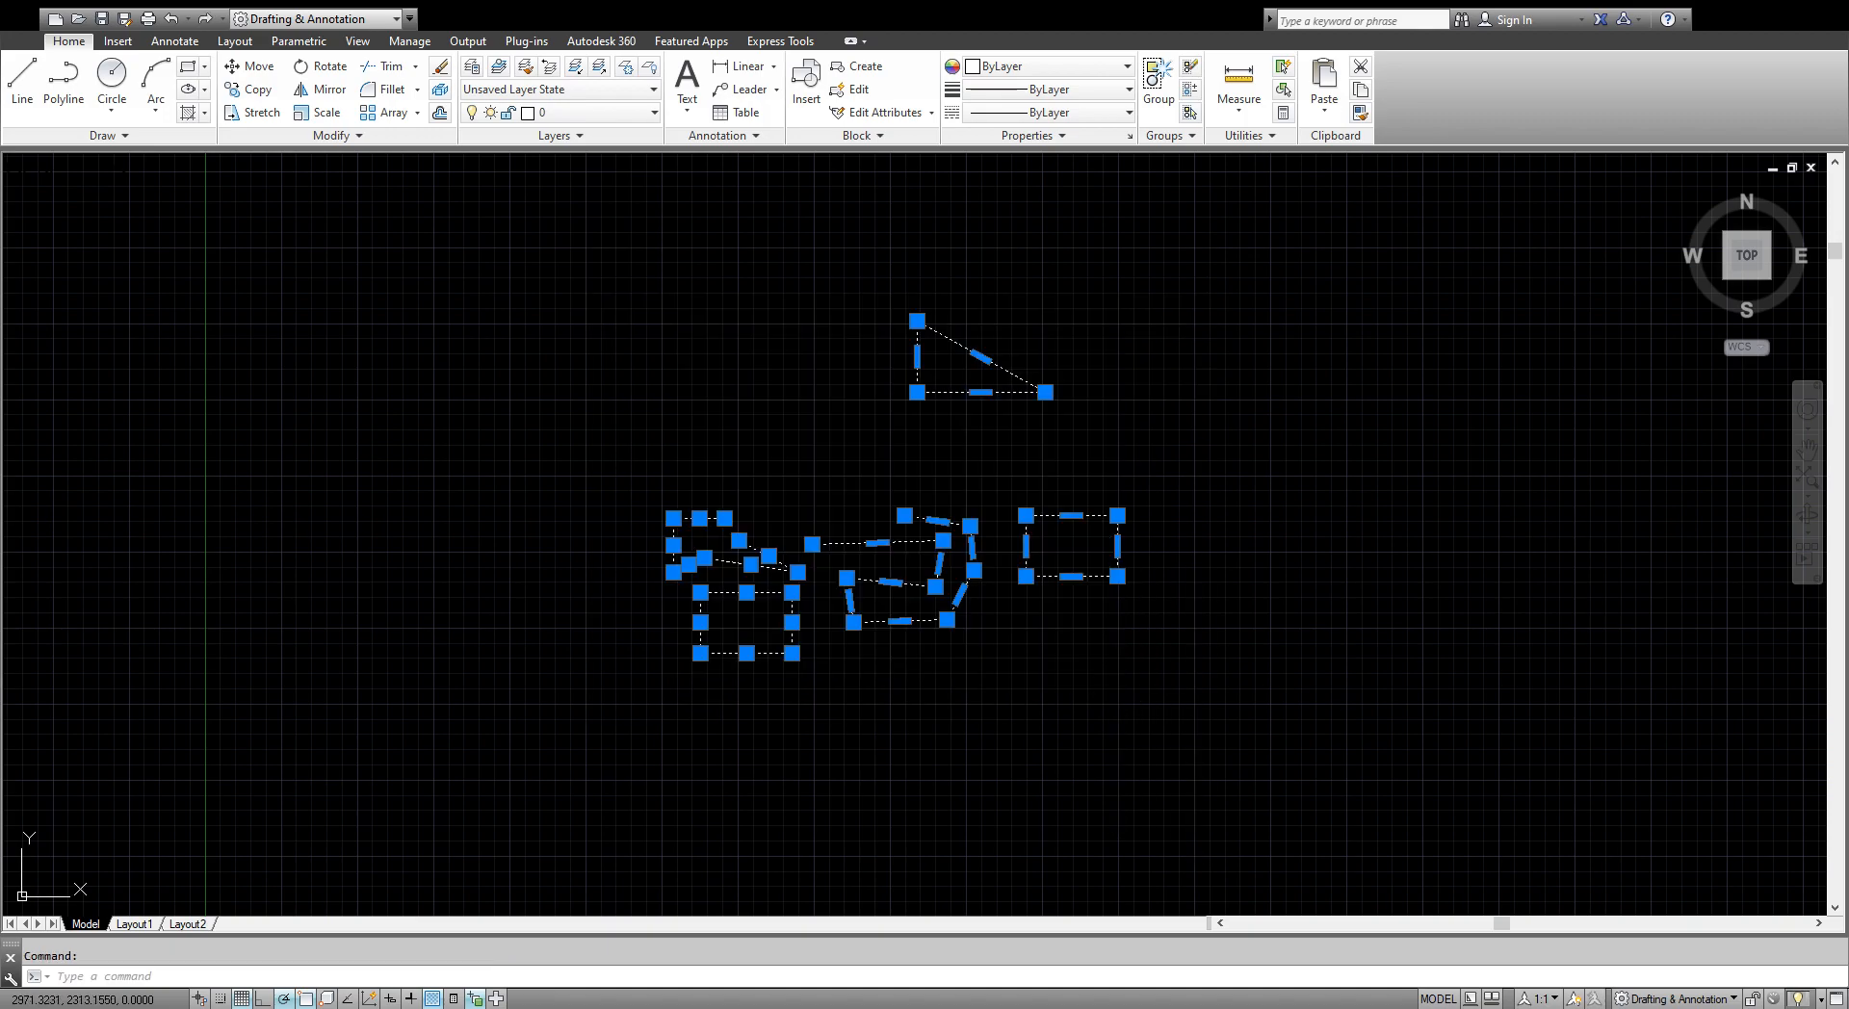
{"action": "key", "text": "Delete"}
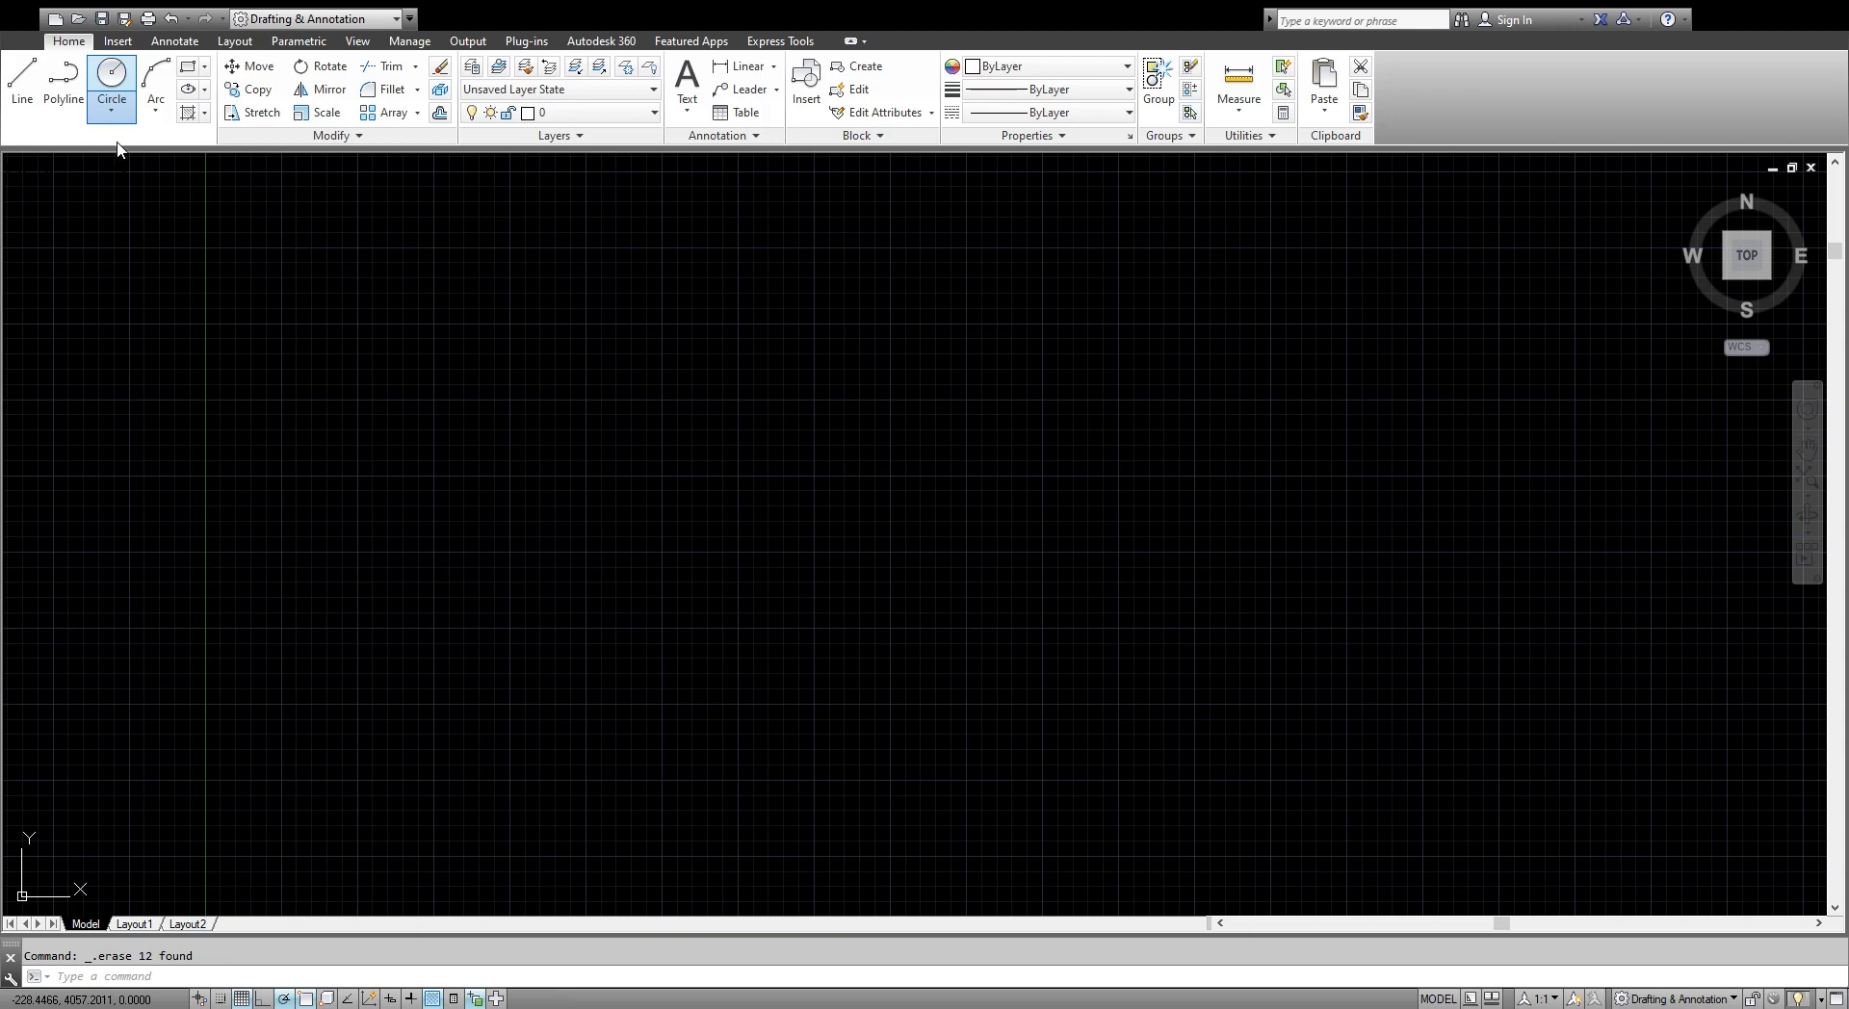
Draw a circle with a radius of 300 in the lower middle of the empty drawing area.
{"action": "left_click", "coordinate": [111, 84]}
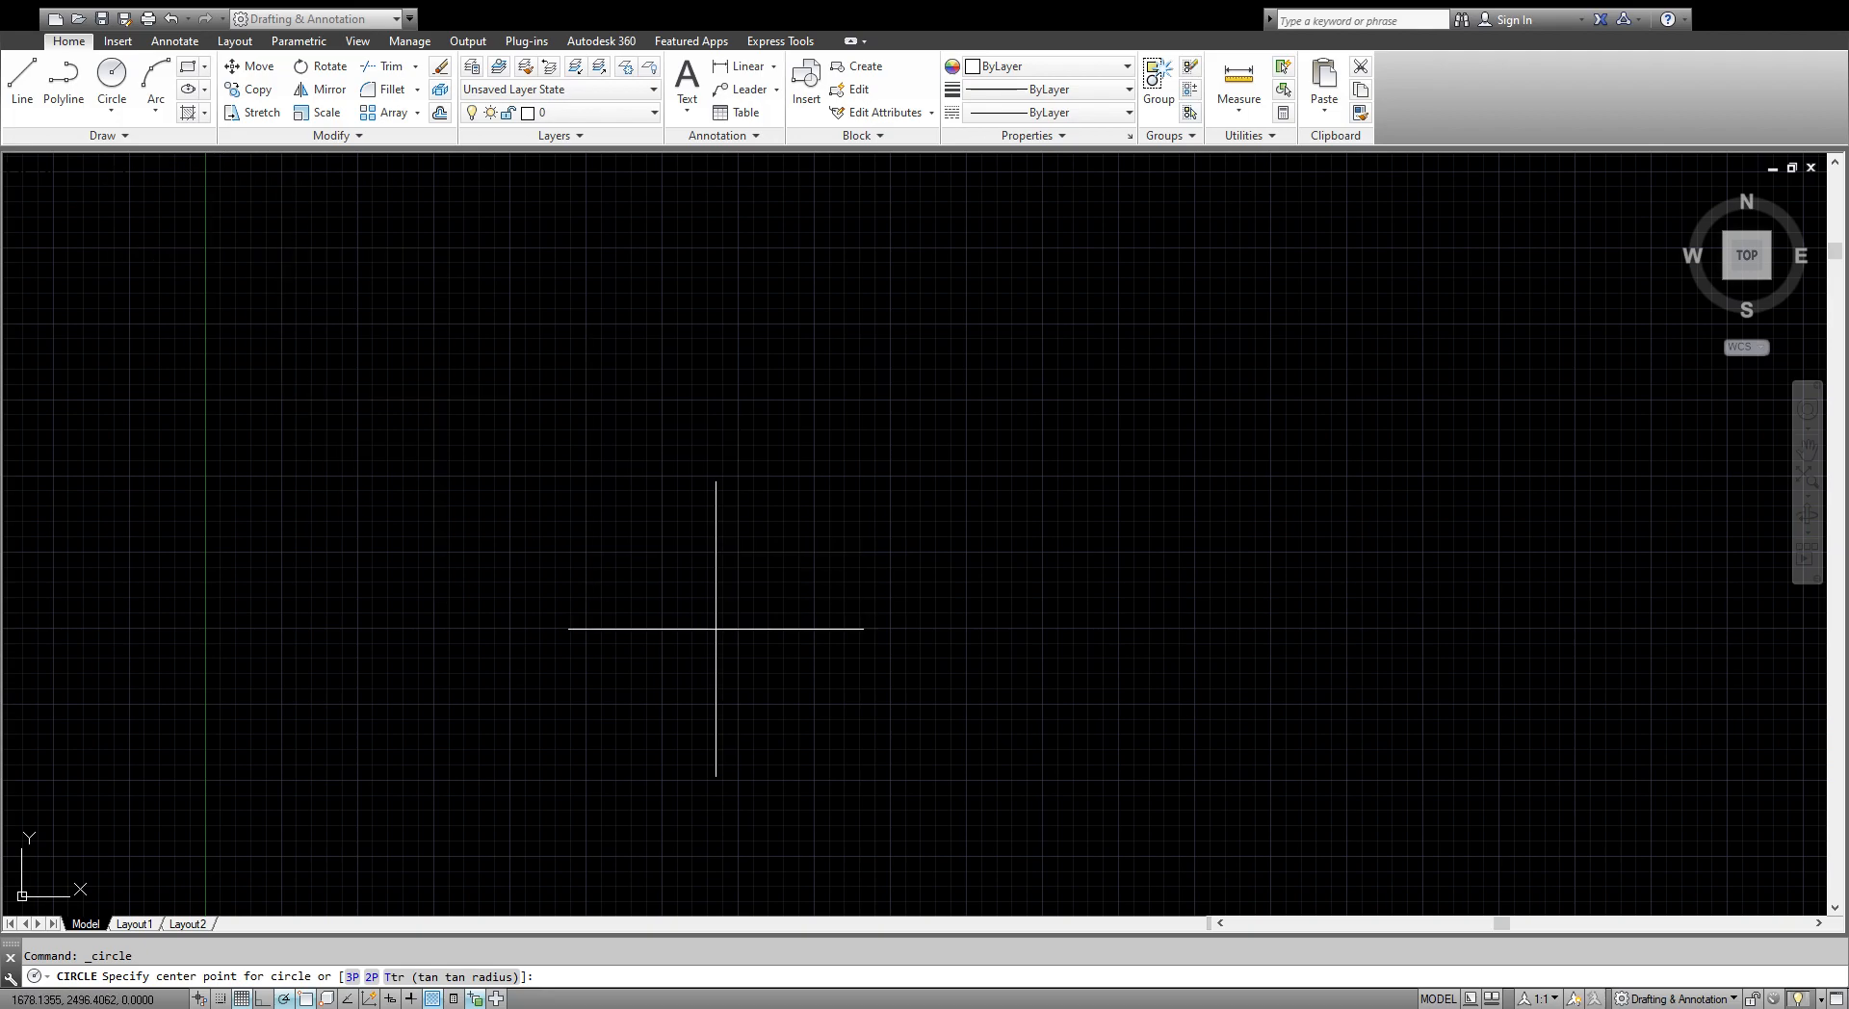
{"action": "left_click", "coordinate": [716, 629]}
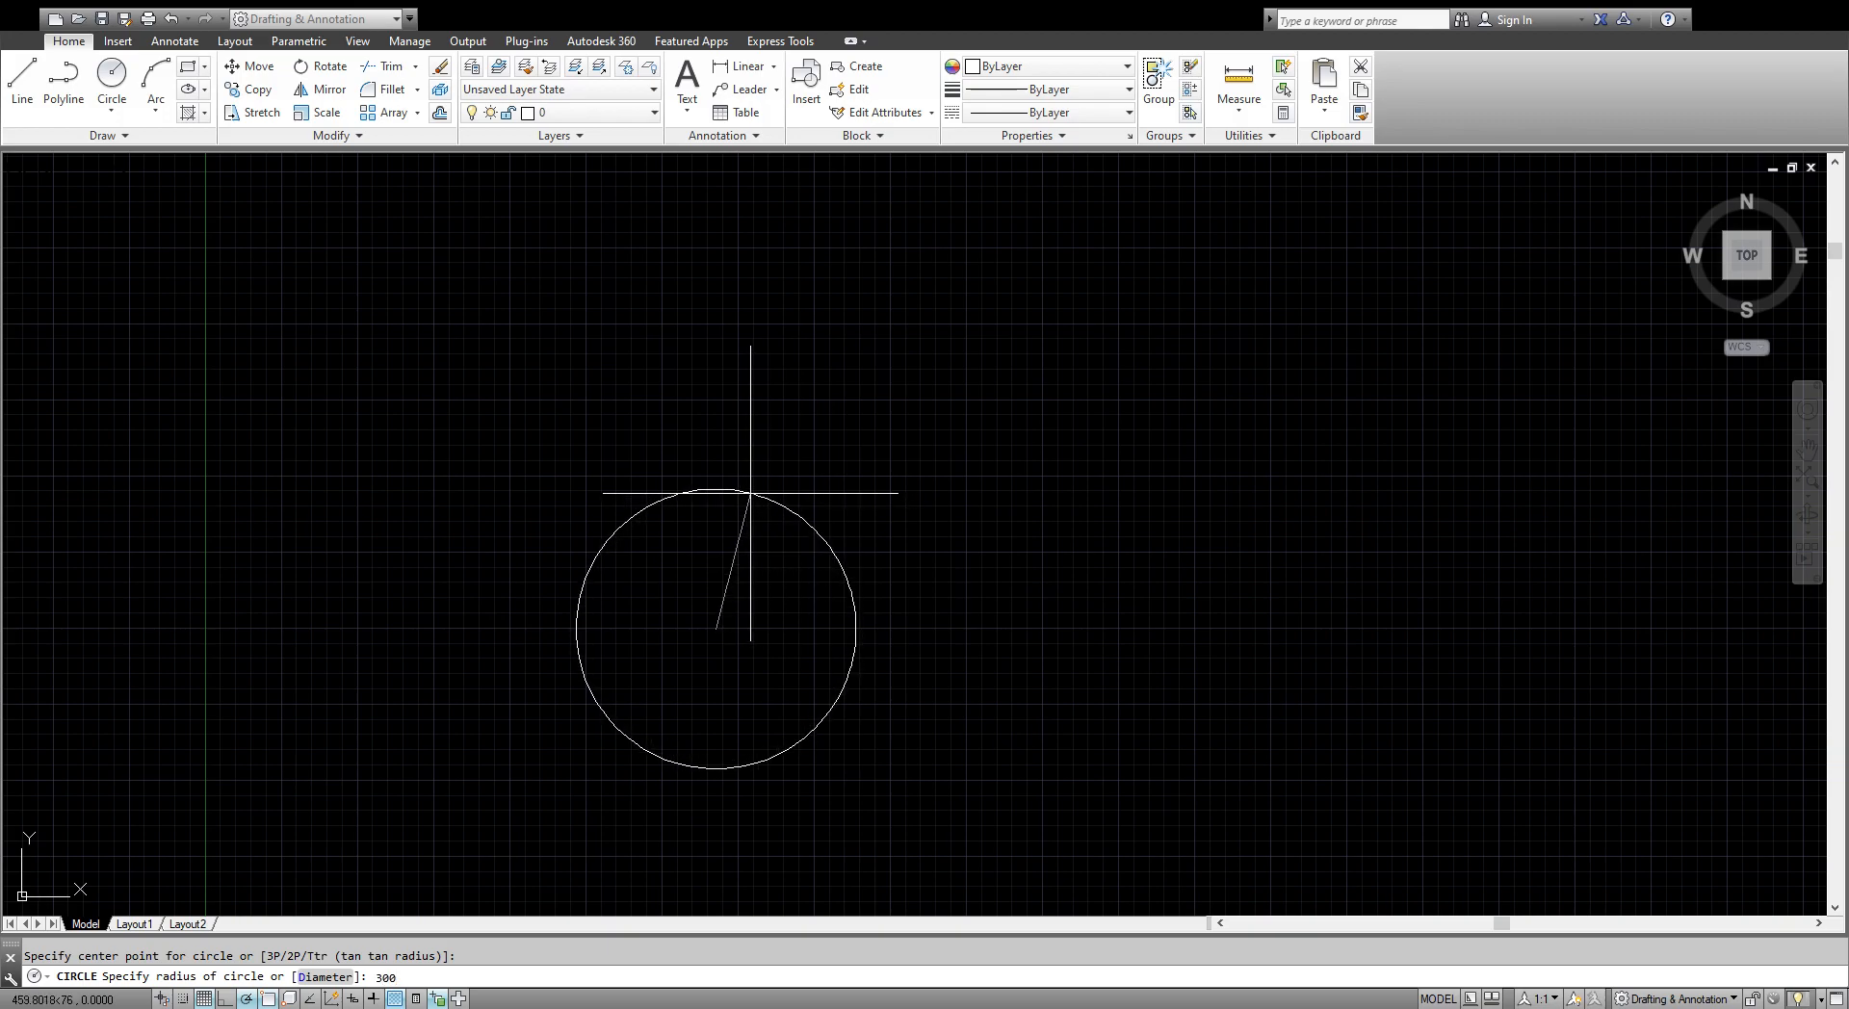
{"action": "key", "text": "Return"}
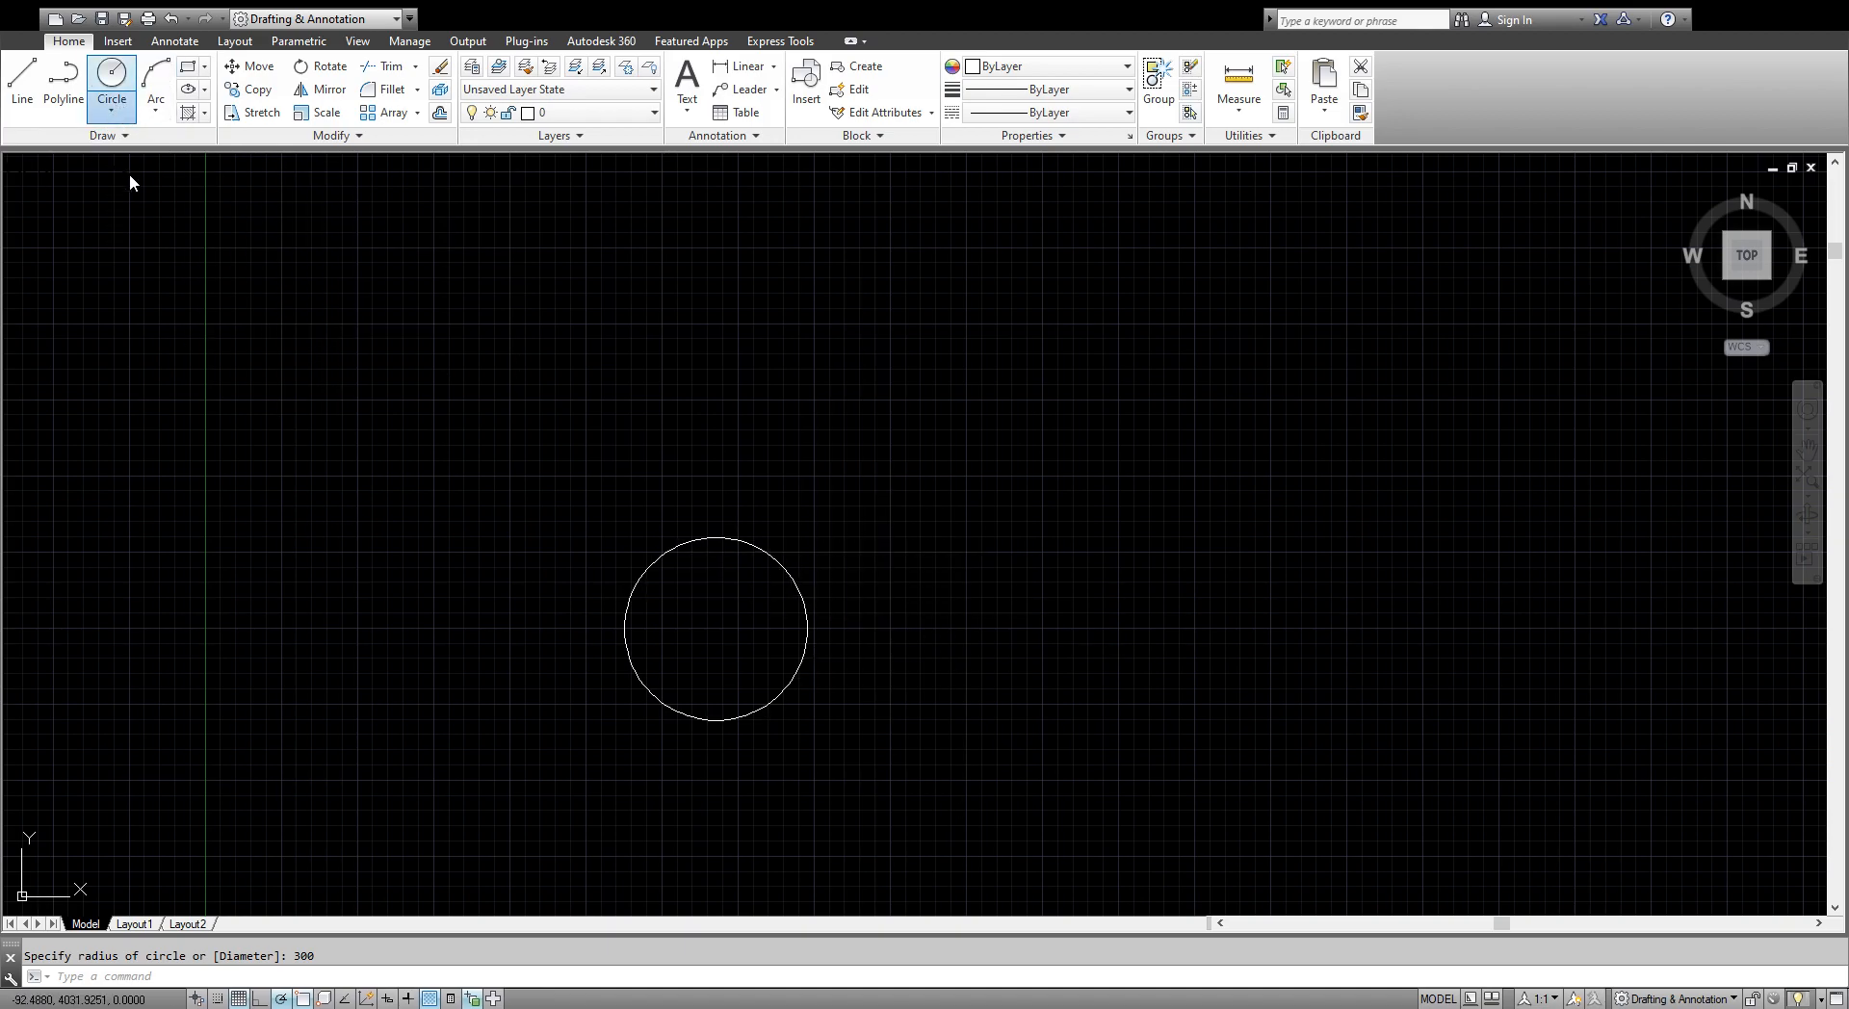
Draw a circle with a diameter of 300 to the right of the first circle, using the Center, Diameter method.
{"action": "left_click", "coordinate": [1086, 654]}
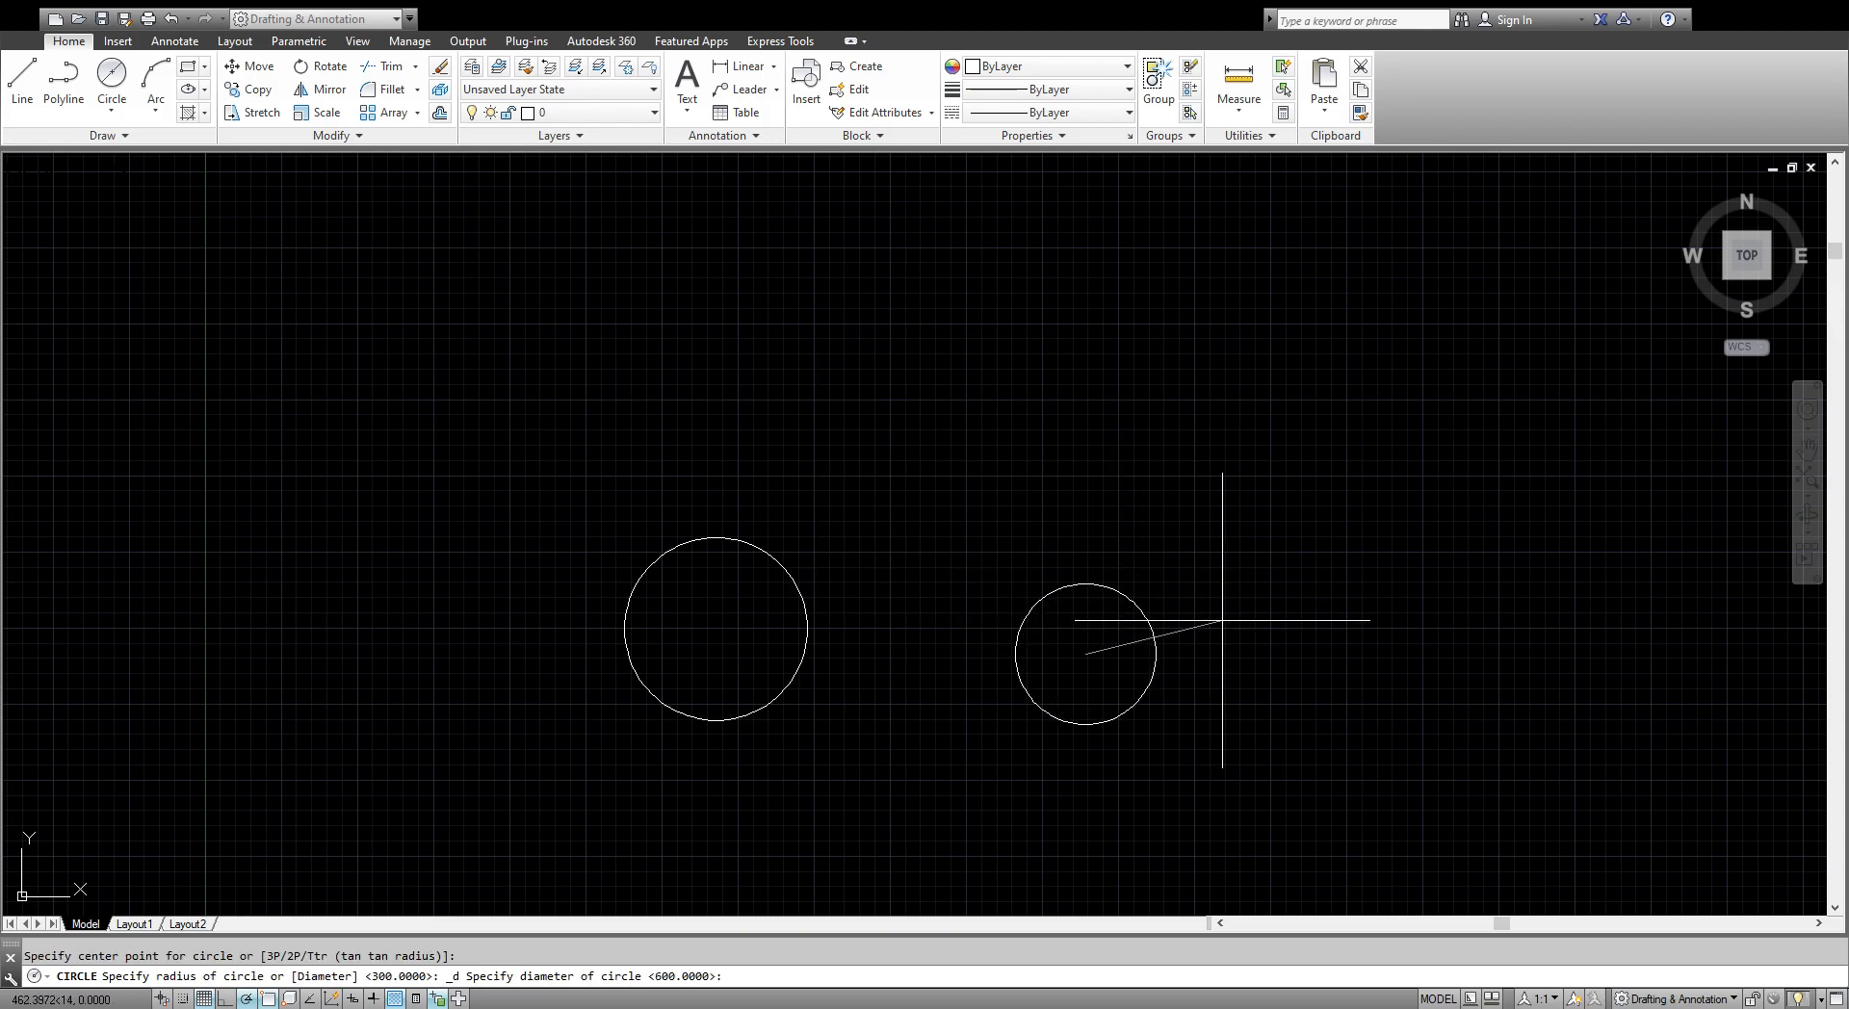
{"action": "type", "text": "300"}
{"action": "key", "text": "Return"}
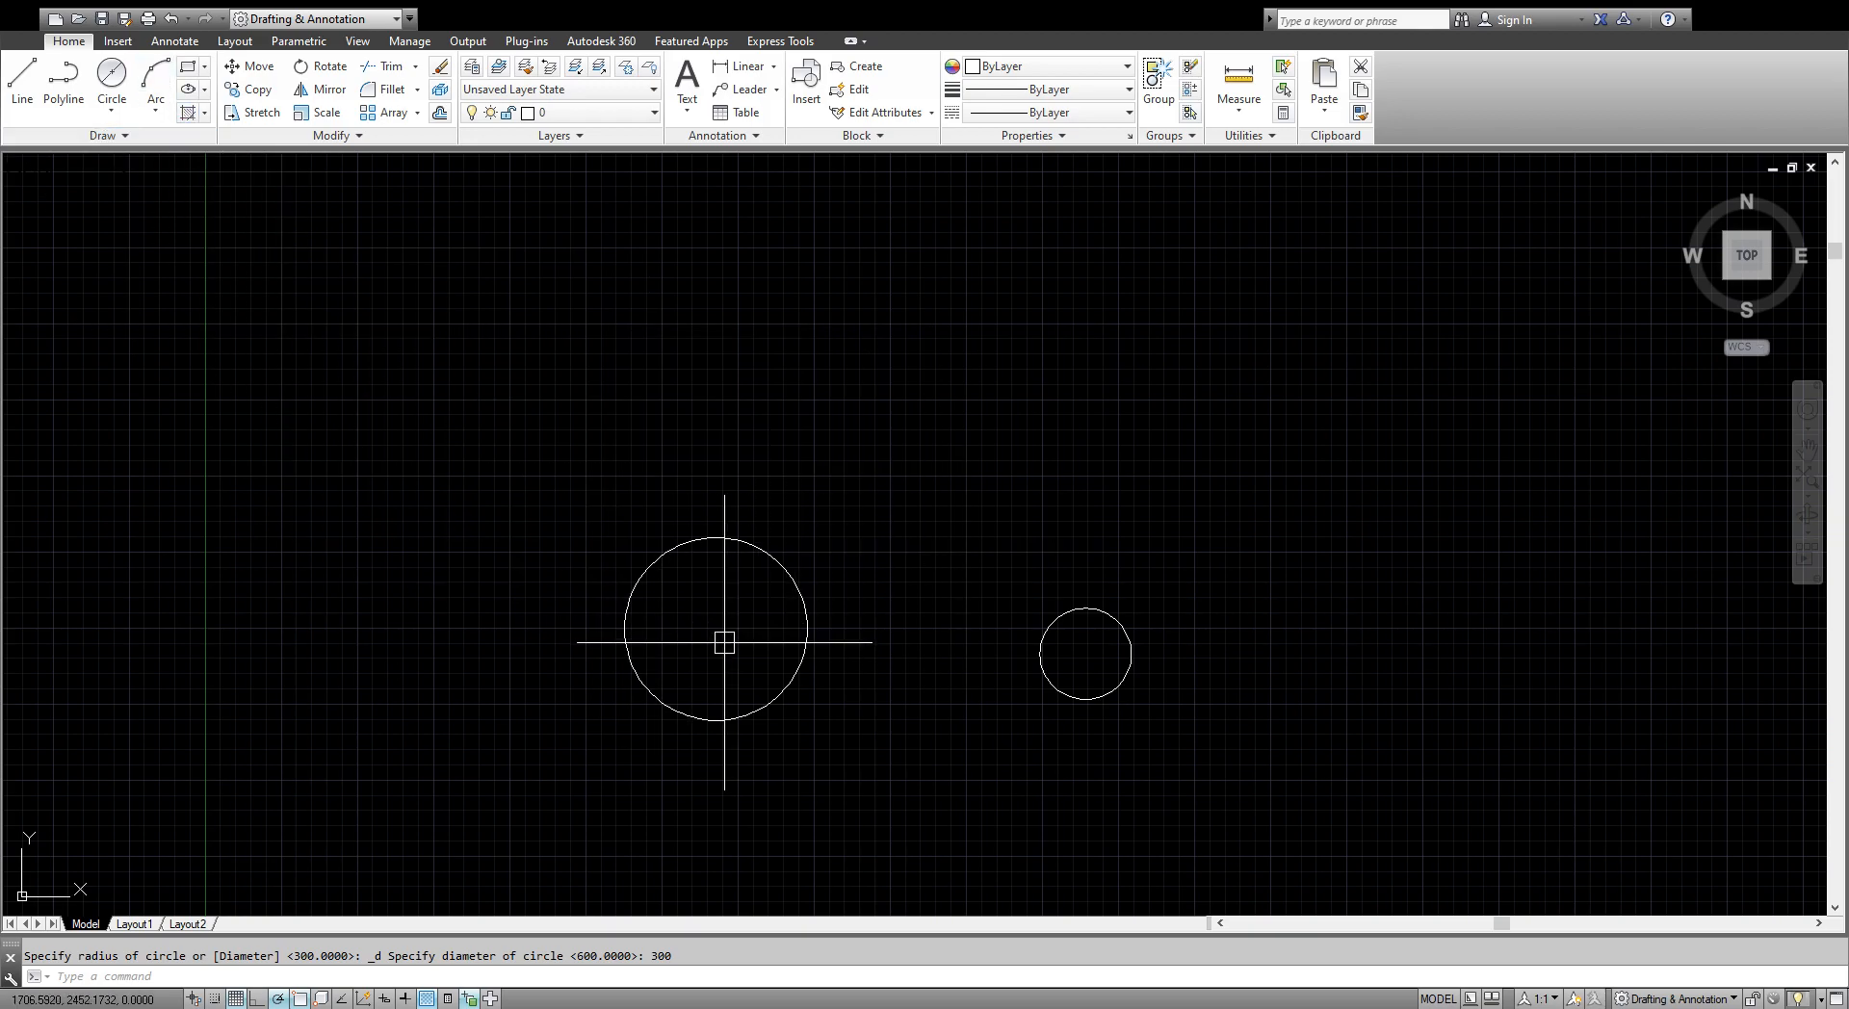
Draw a circle with a radius of 500 above and between the two existing circles.
{"action": "left_click", "coordinate": [114, 116]}
{"action": "left_click", "coordinate": [885, 377]}
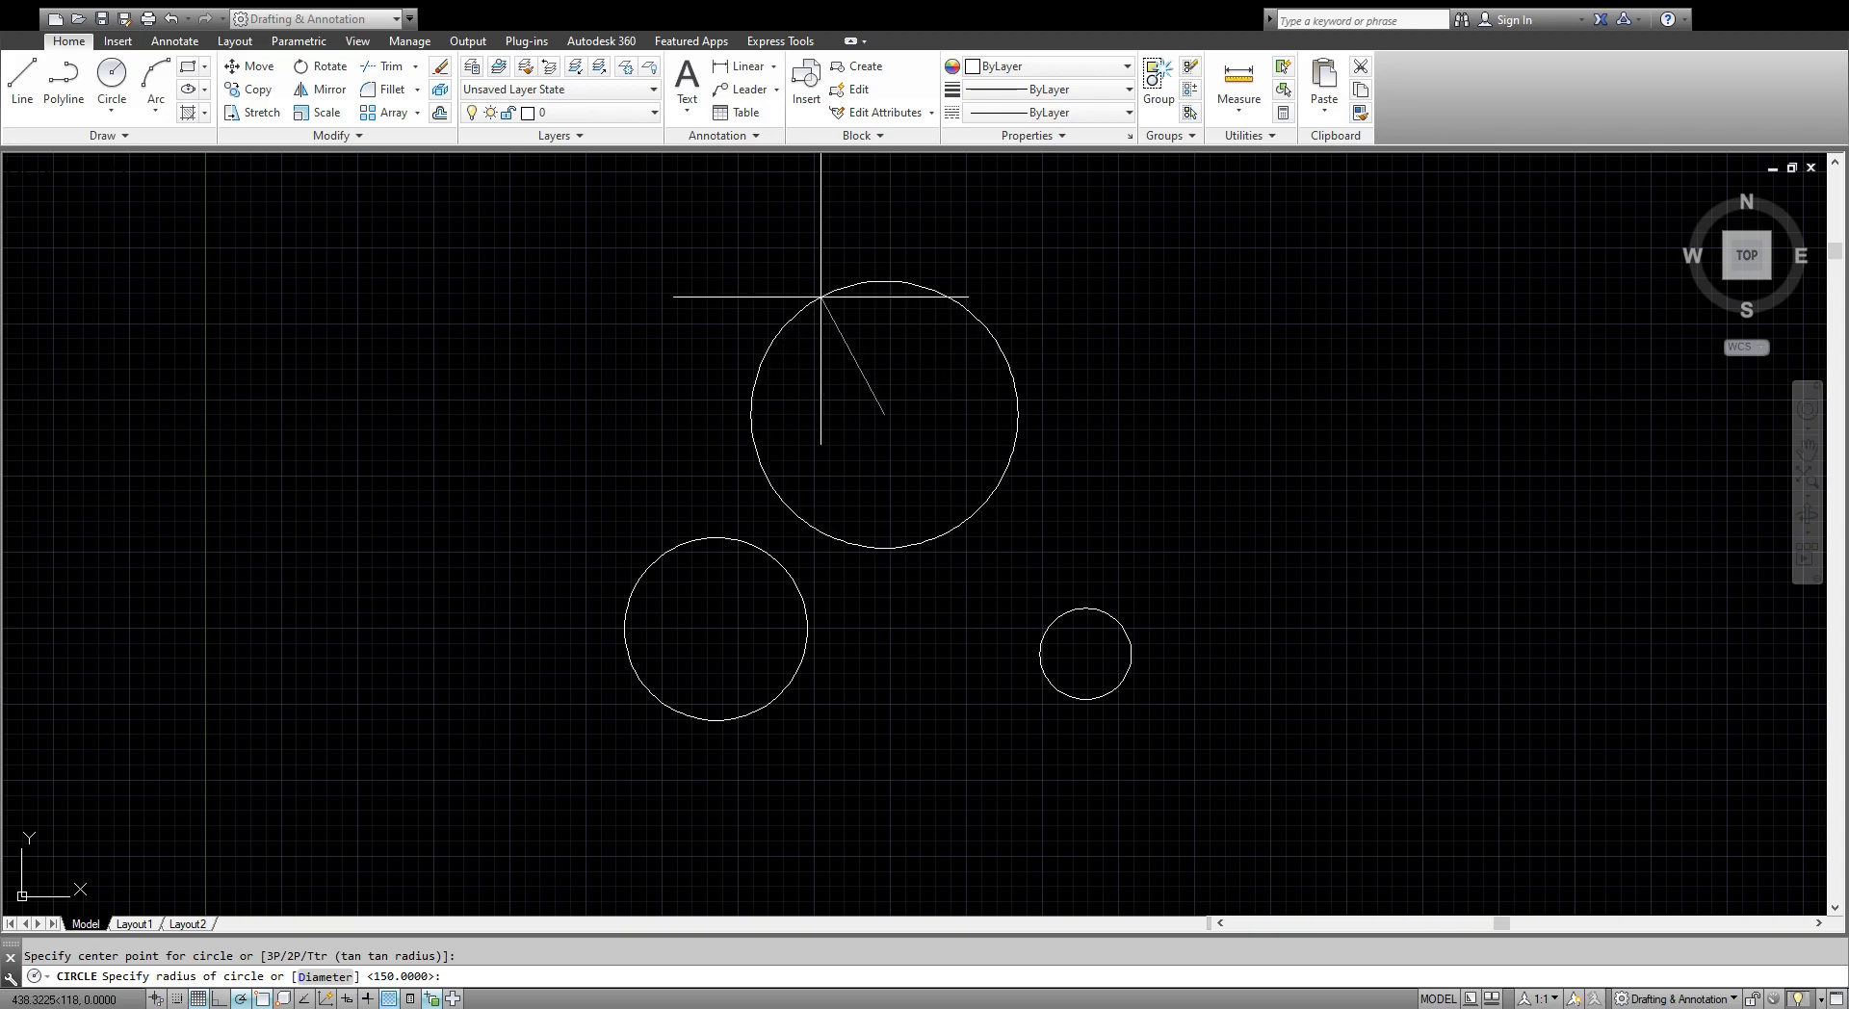
{"action": "type", "text": "500"}
{"action": "key", "text": "Return"}
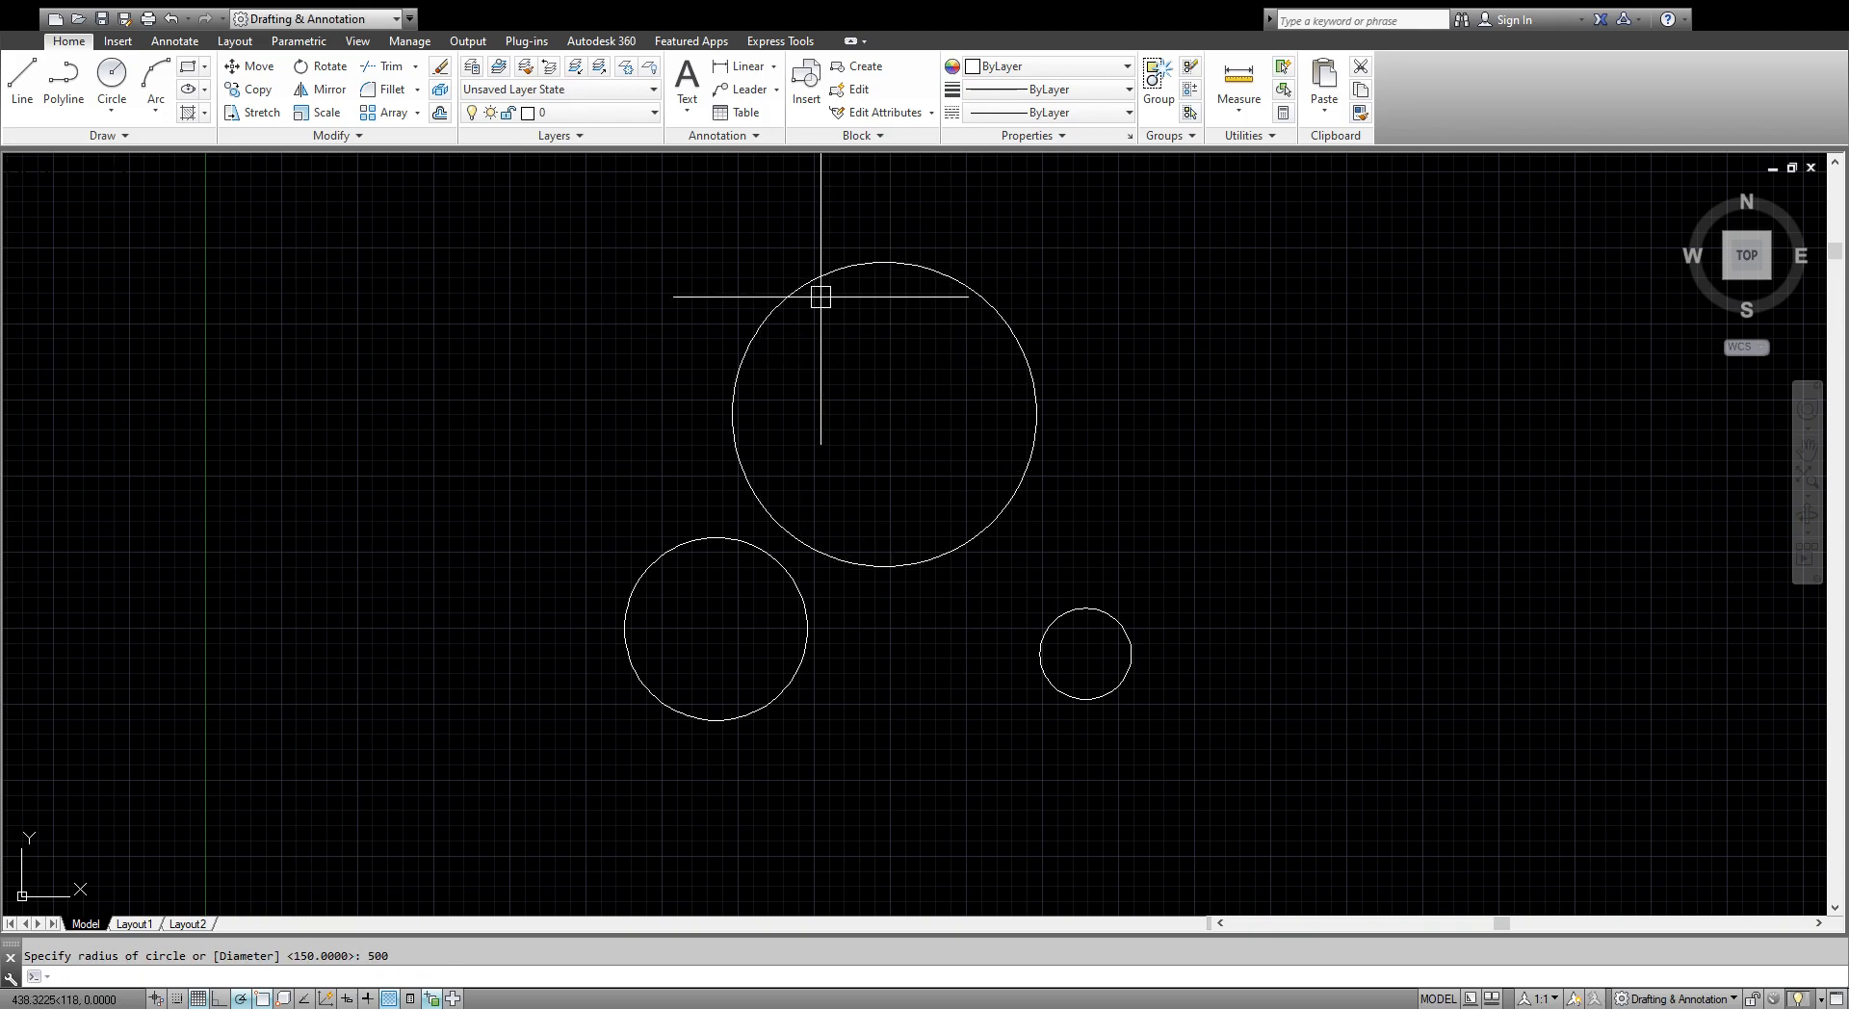
Draw a circle to the right of the largest one, switching to the Diameter option and entering 500.
{"action": "left_click", "coordinate": [112, 77]}
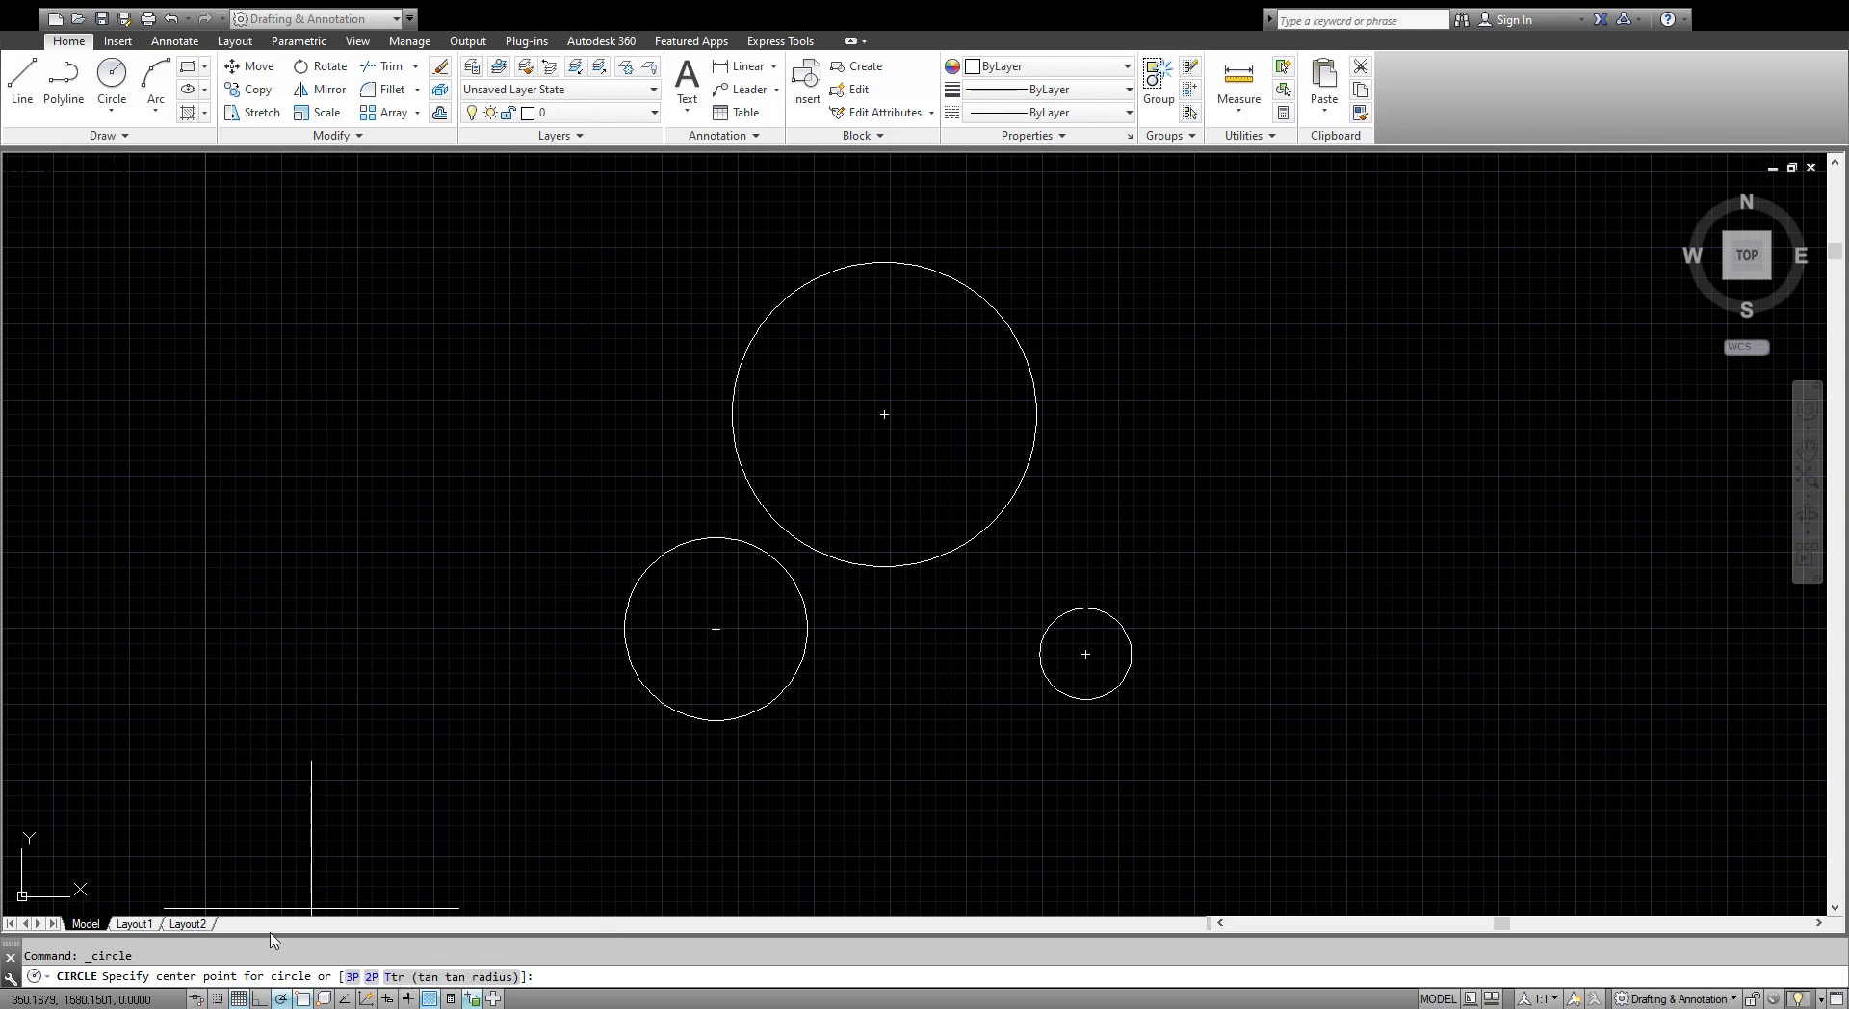
{"action": "left_click", "coordinate": [1258, 423]}
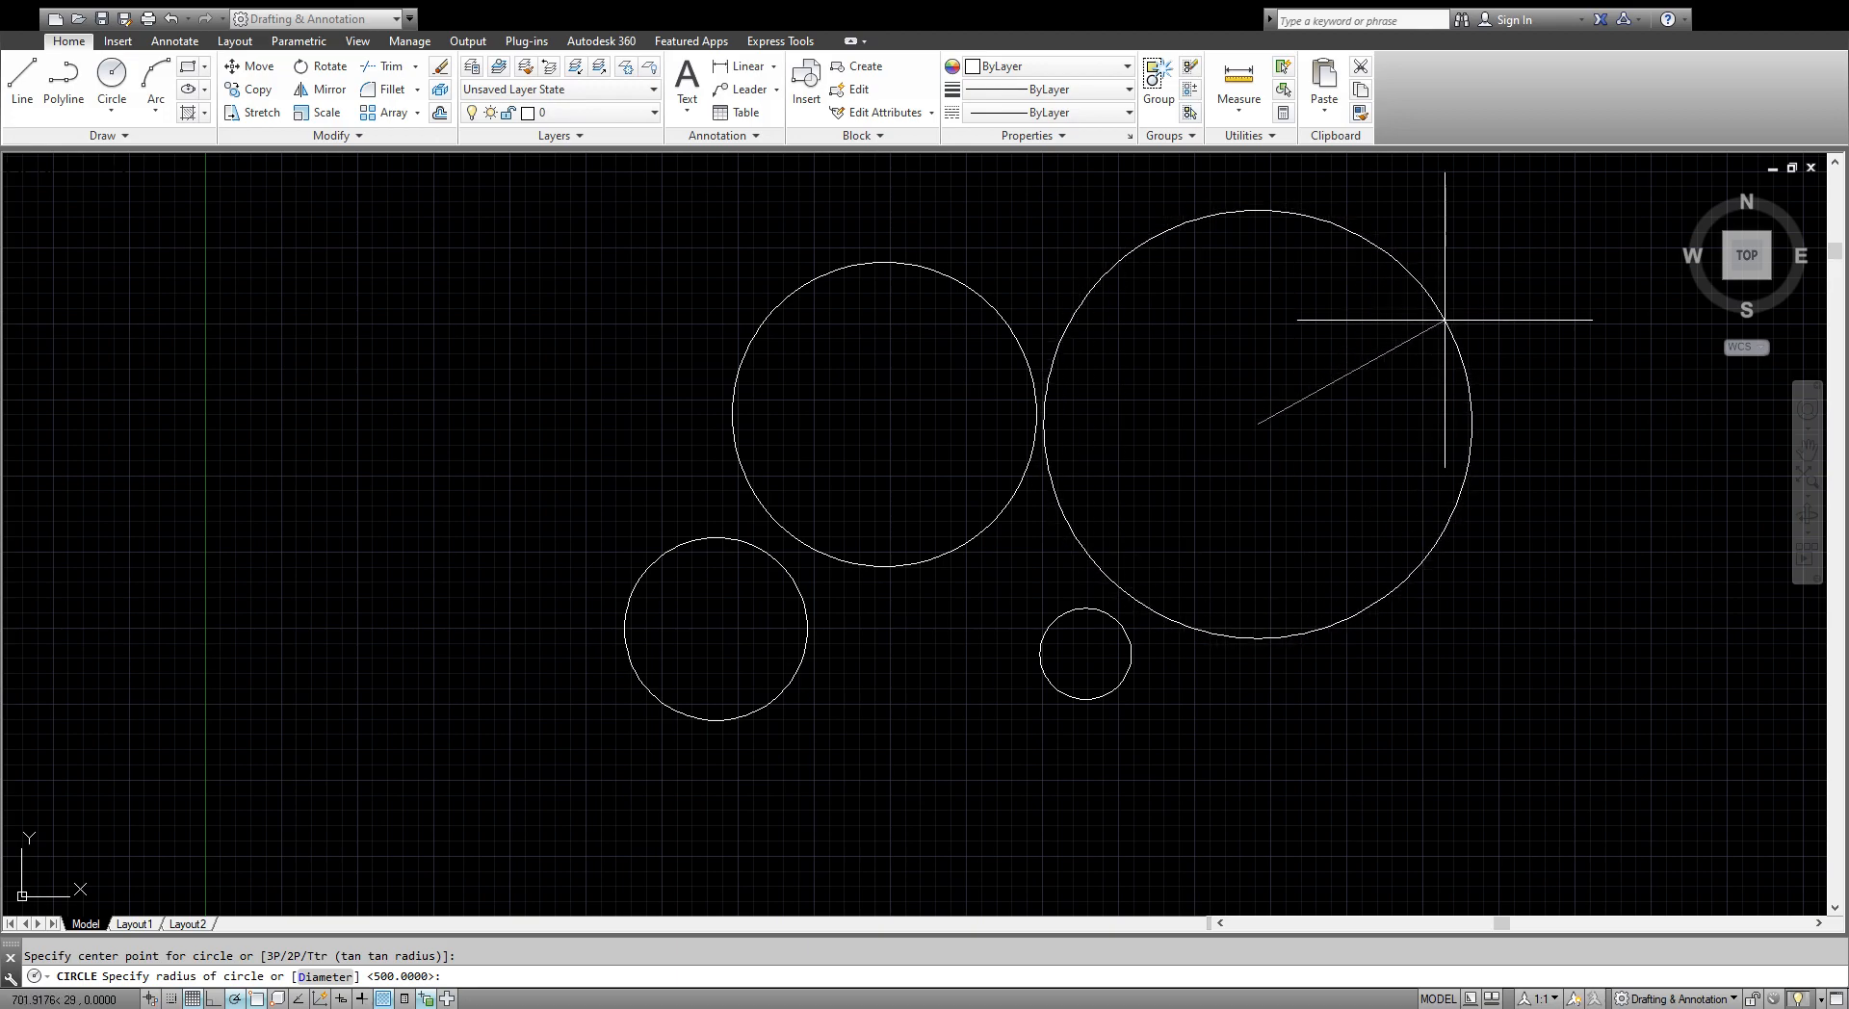
{"action": "type", "text": "d"}
{"action": "key", "text": "Return"}
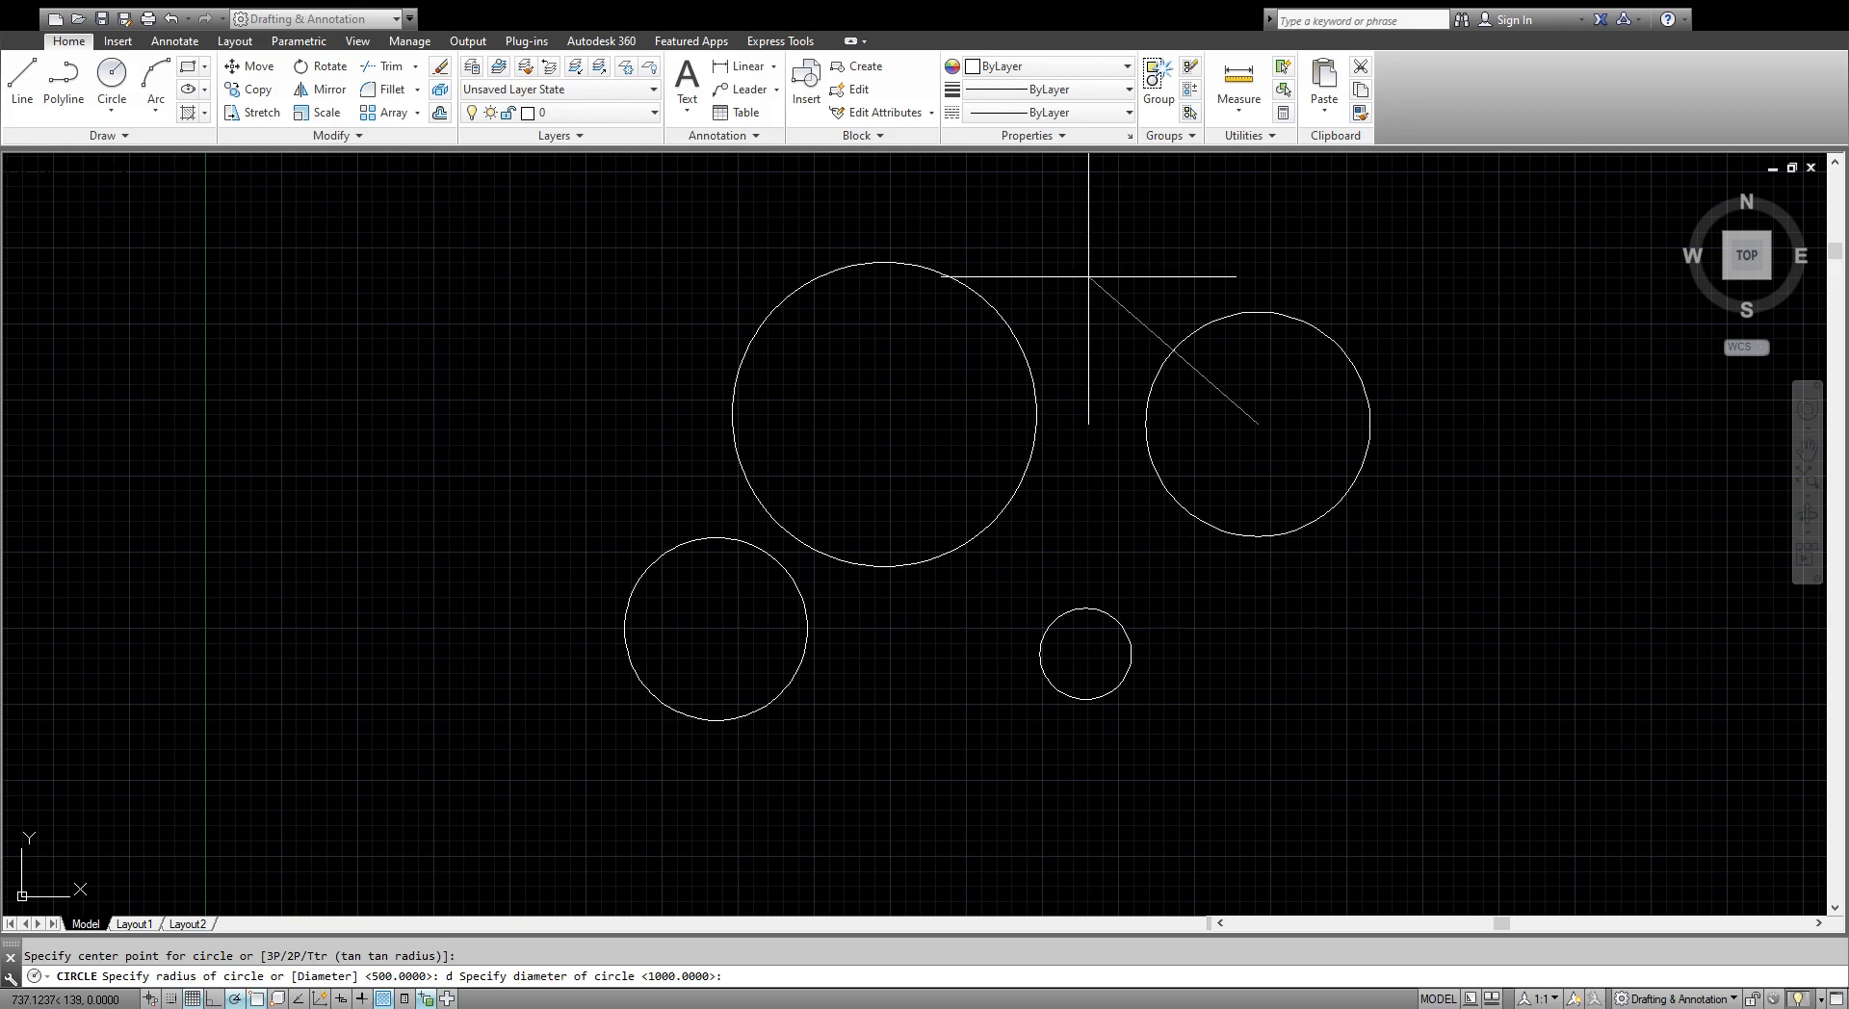
{"action": "key", "text": "Return"}
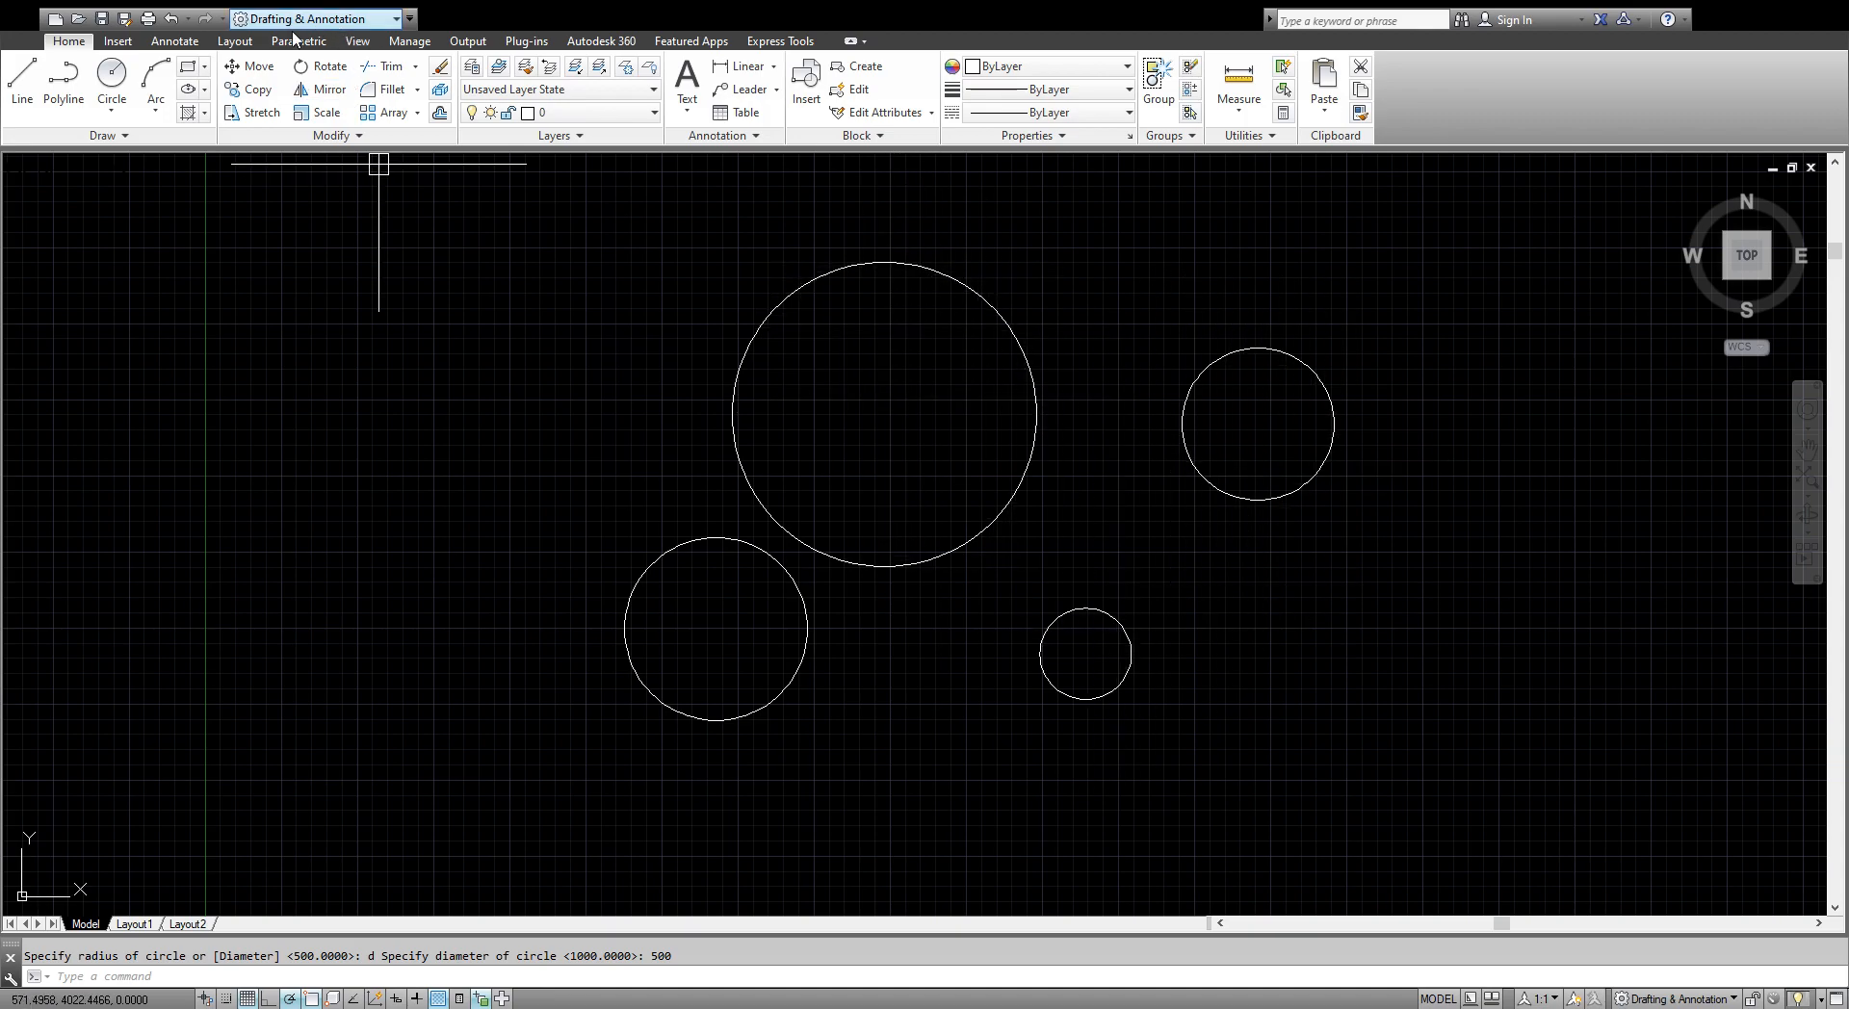
{"action": "left_click", "coordinate": [128, 81]}
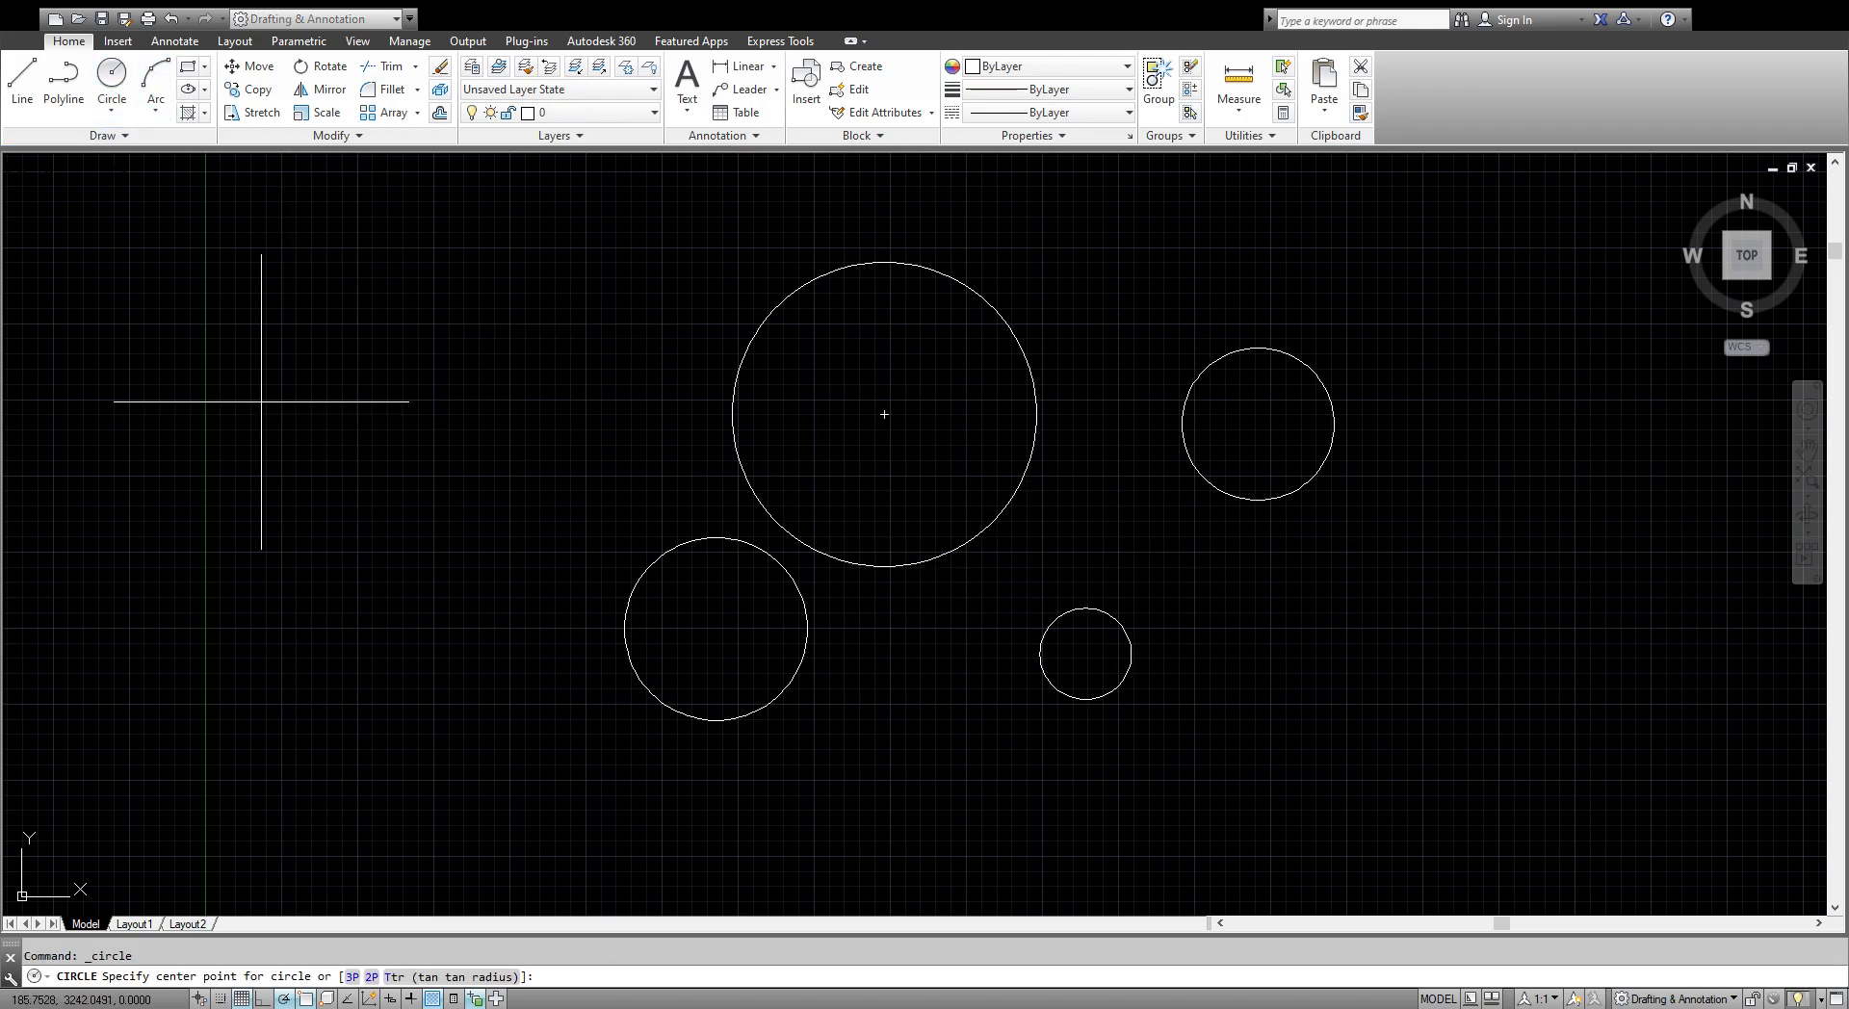
{"action": "left_click", "coordinate": [249, 465]}
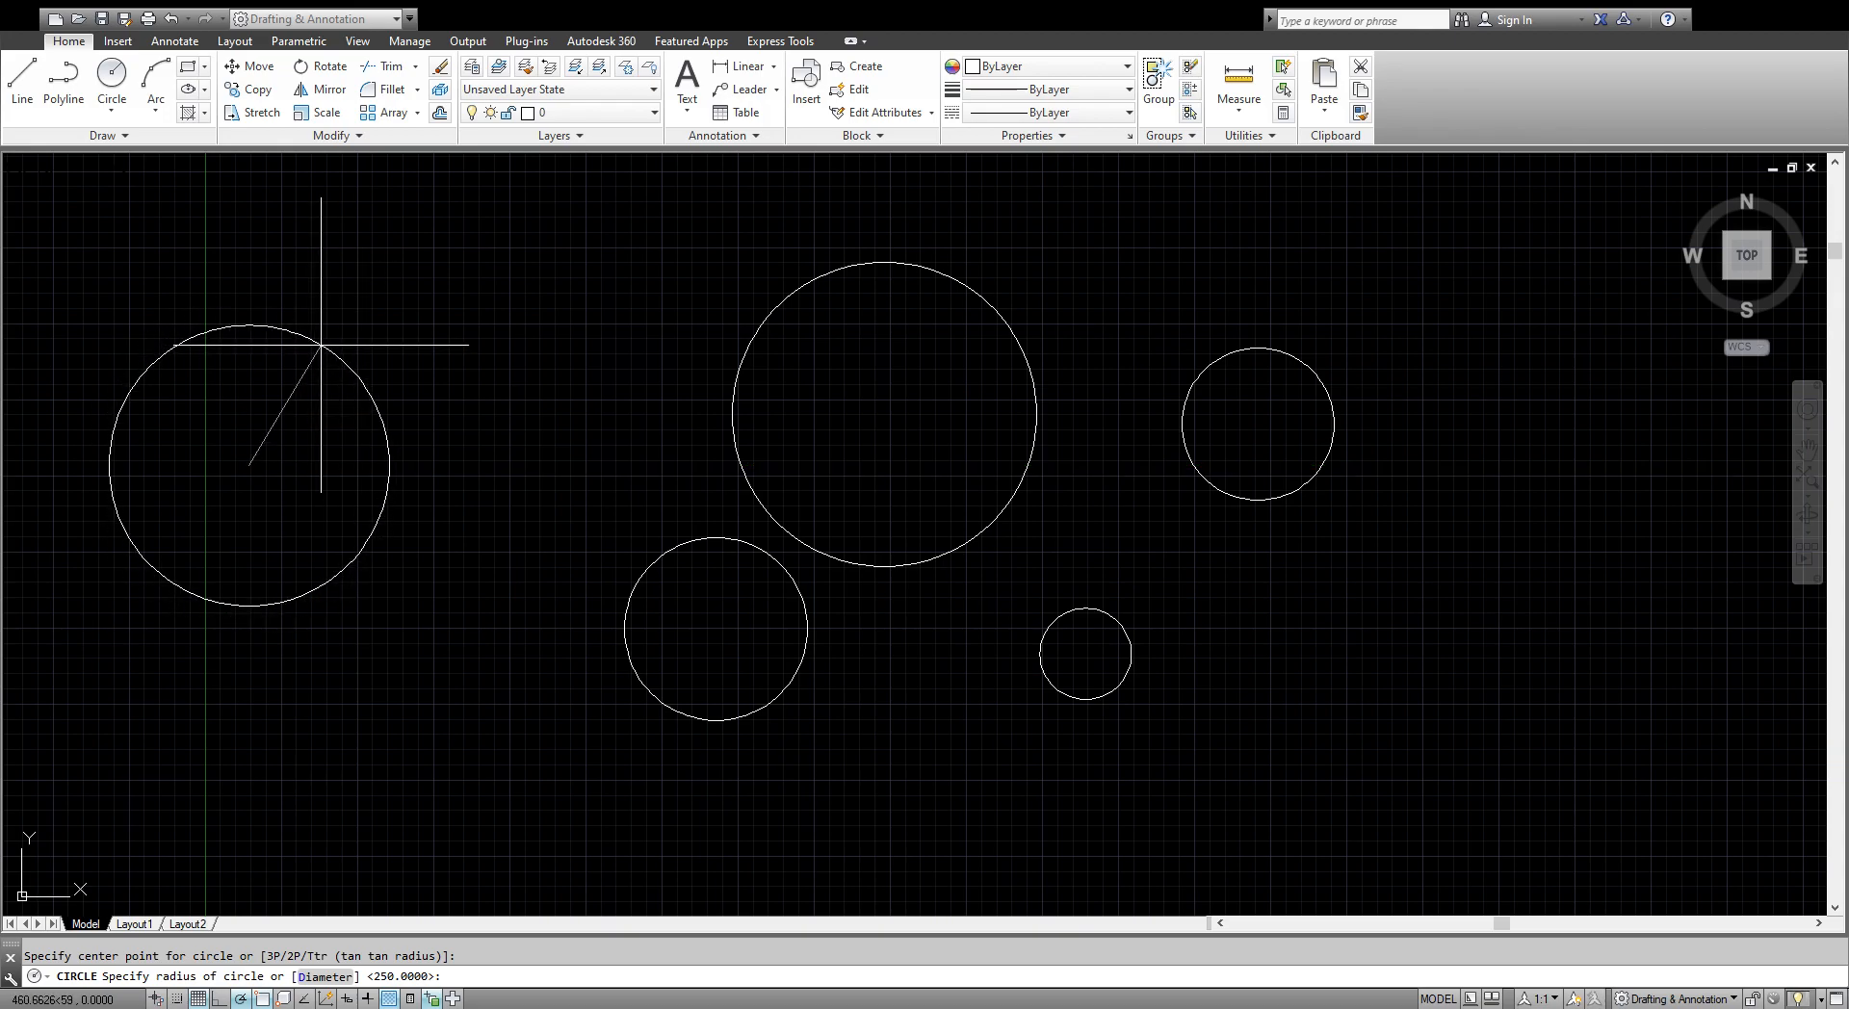
{"action": "key", "text": "Escape"}
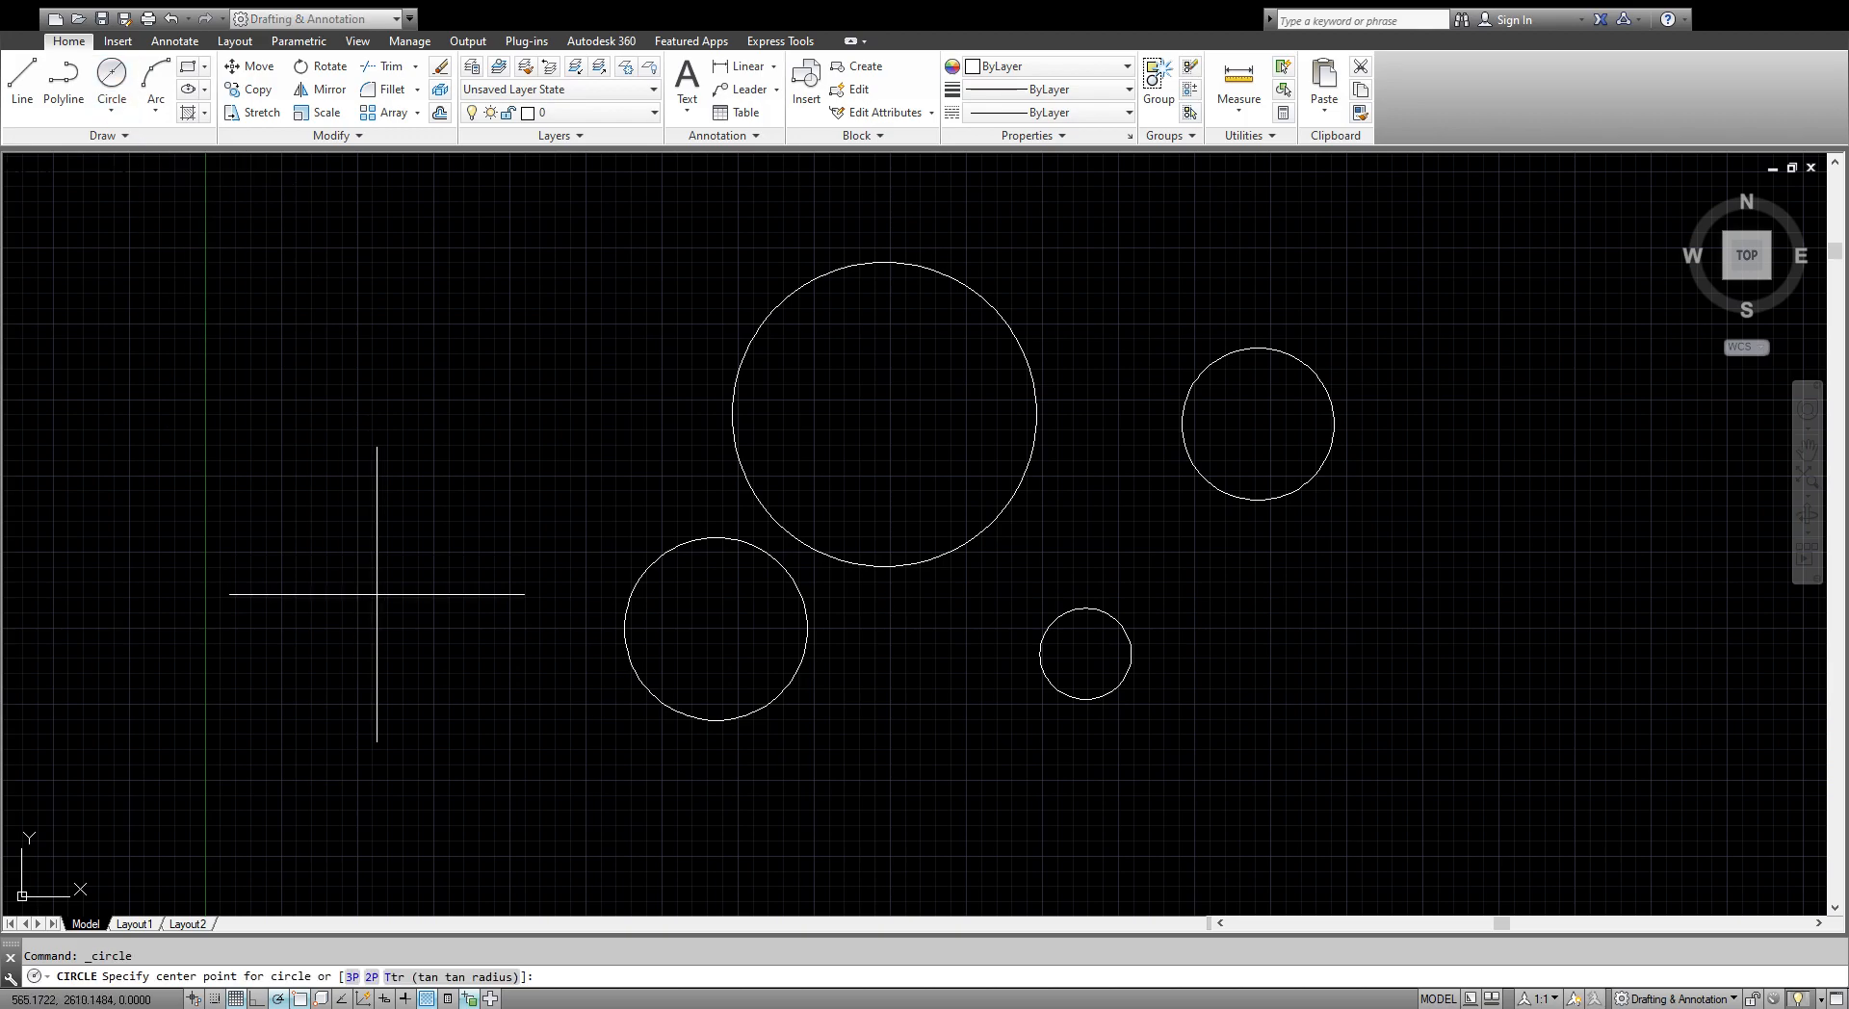
{"action": "left_click", "coordinate": [377, 594]}
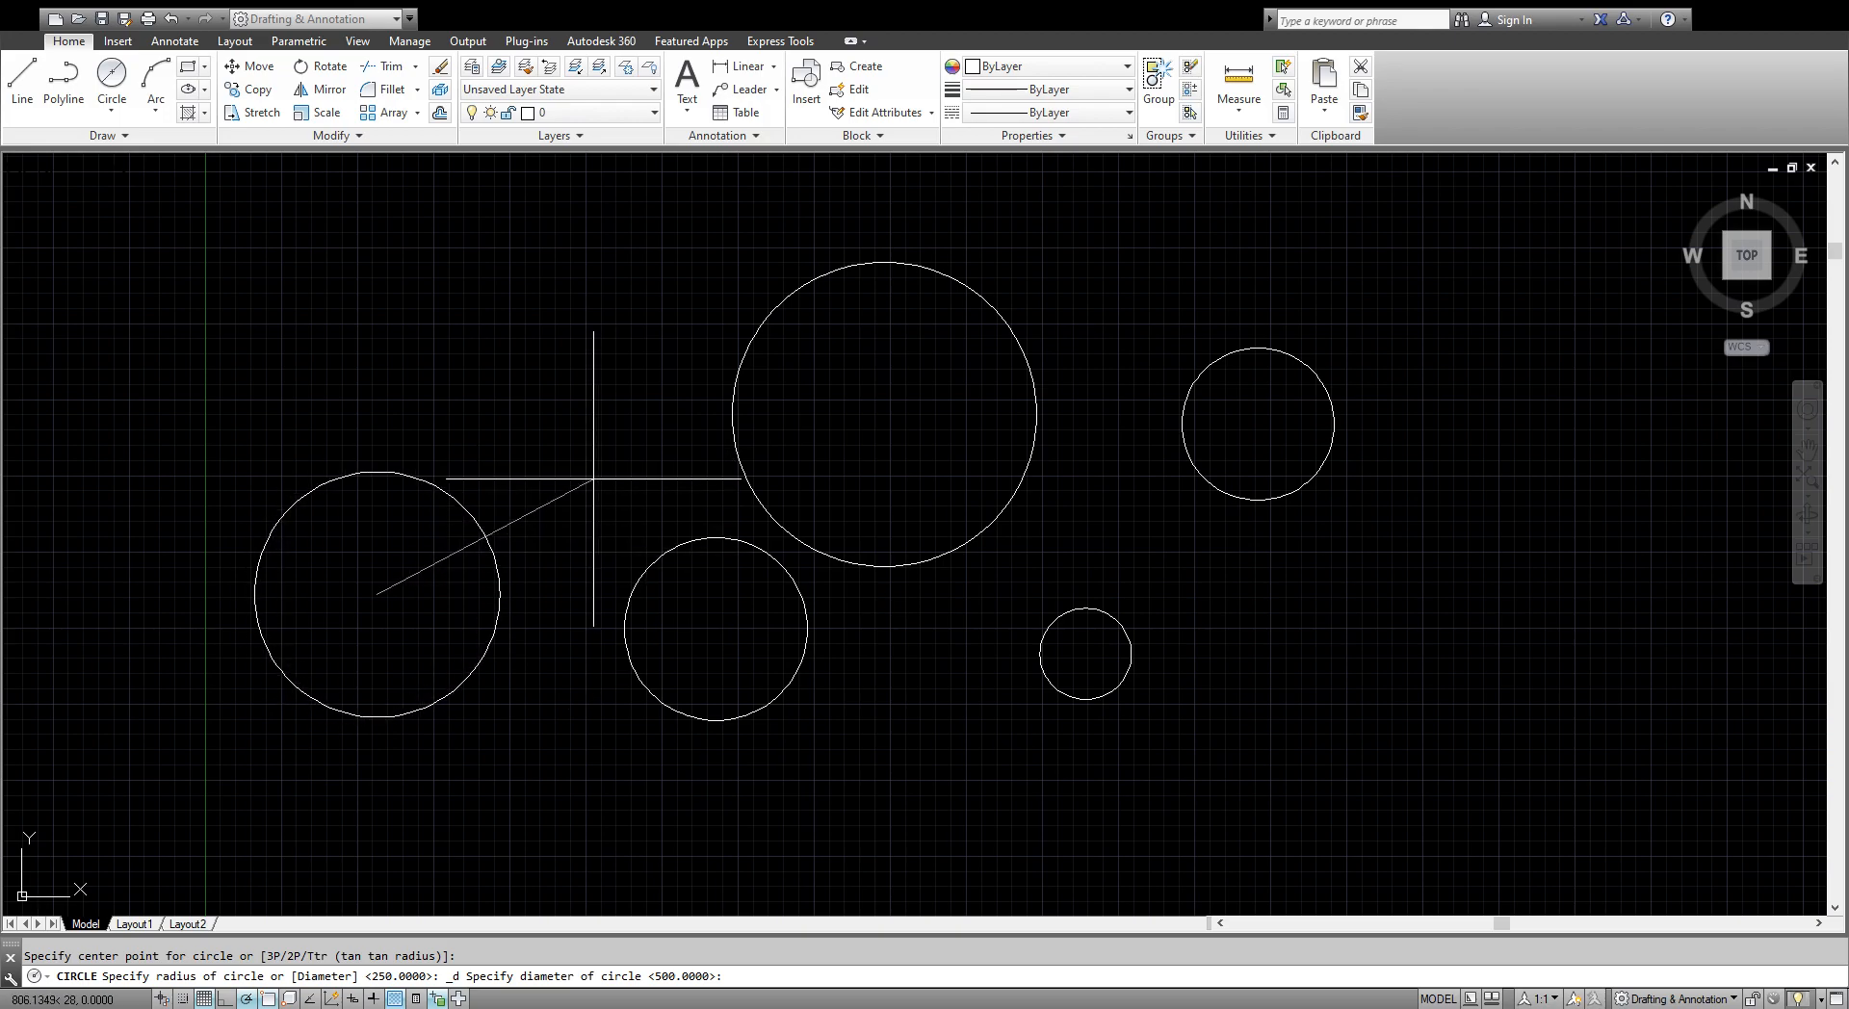
{"action": "key", "text": "Escape"}
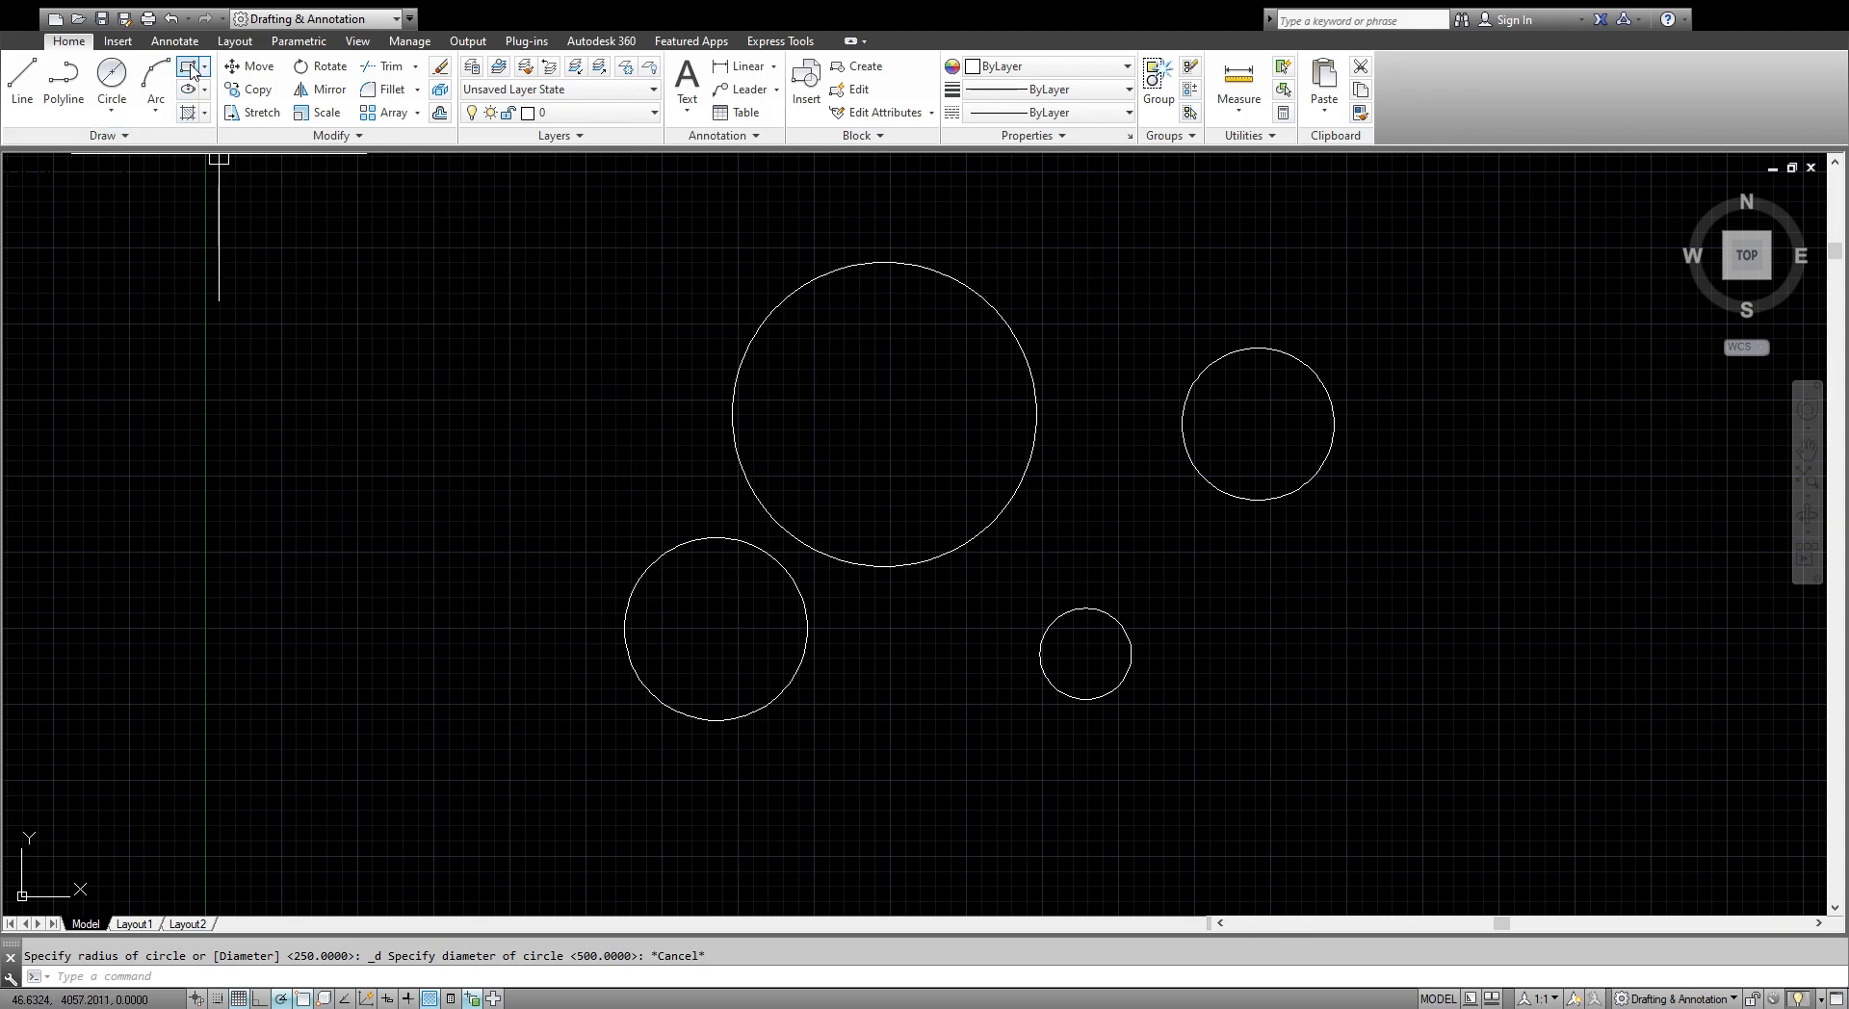
Draw a freehand rectangle to the left of the largest circle with the Rectangle command.
{"action": "left_click", "coordinate": [191, 67]}
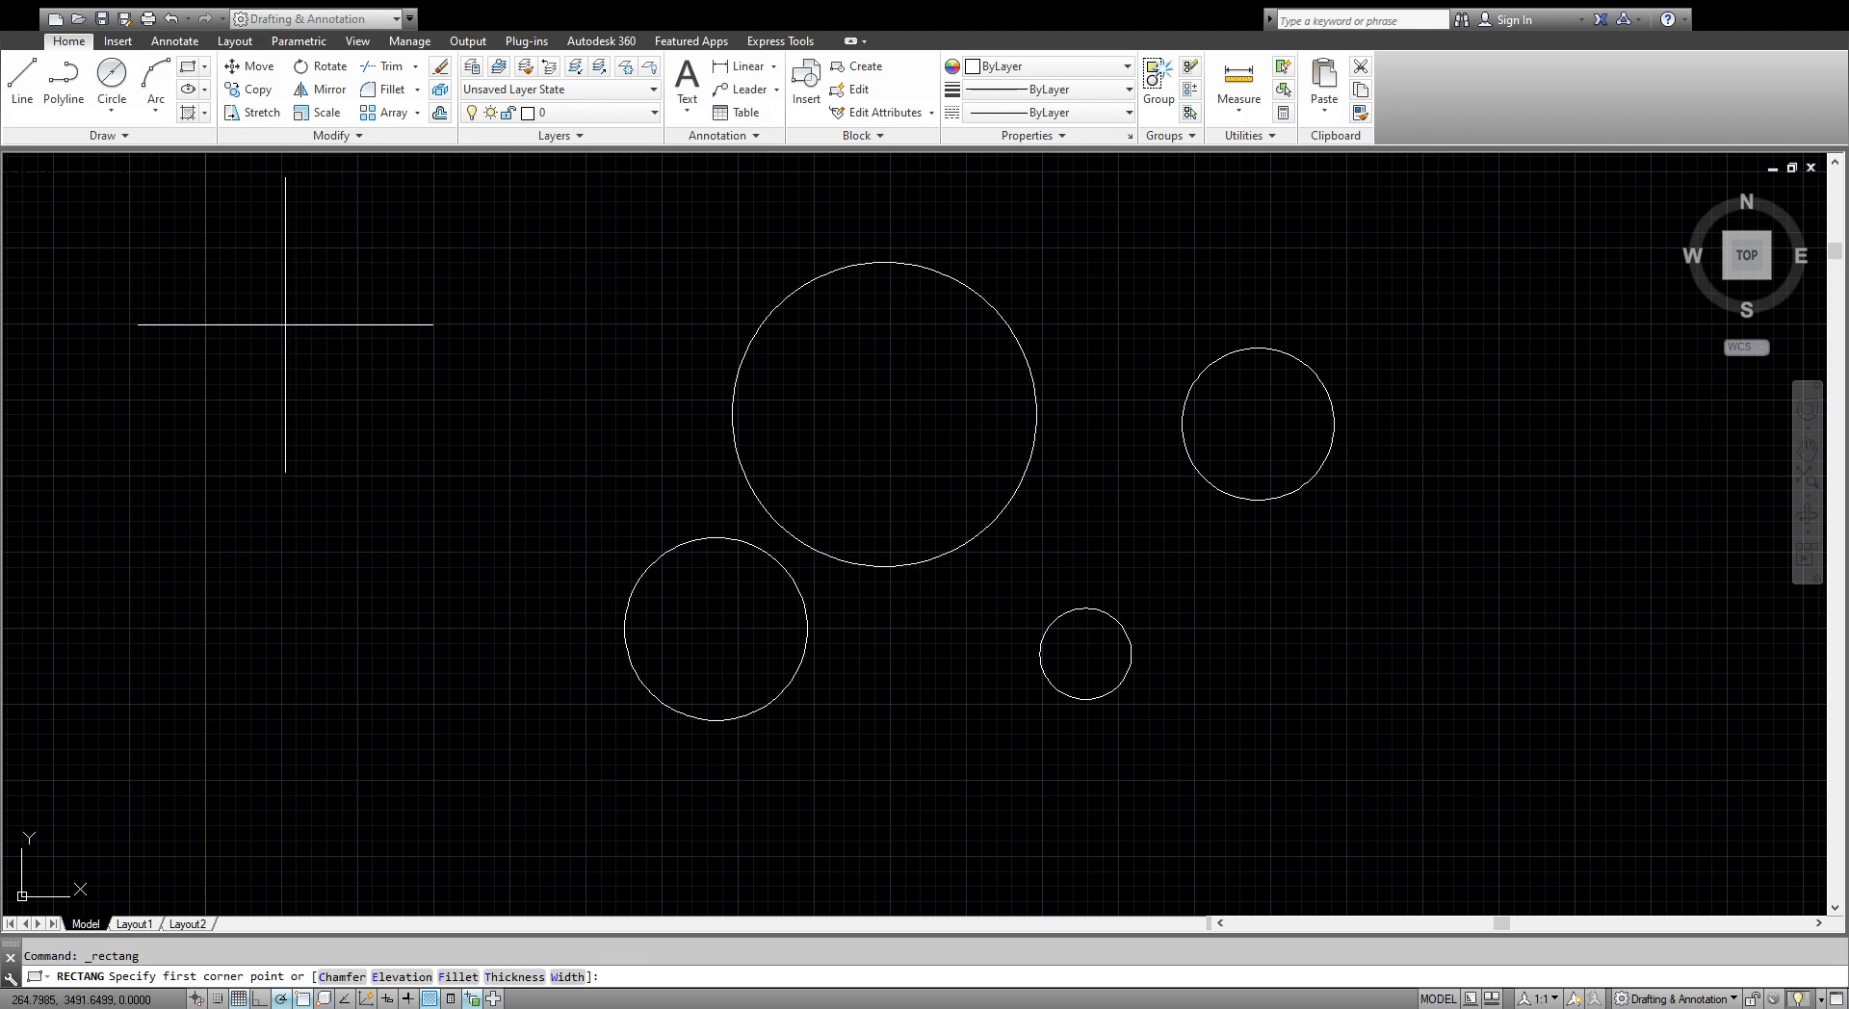
{"action": "left_click", "coordinate": [296, 280]}
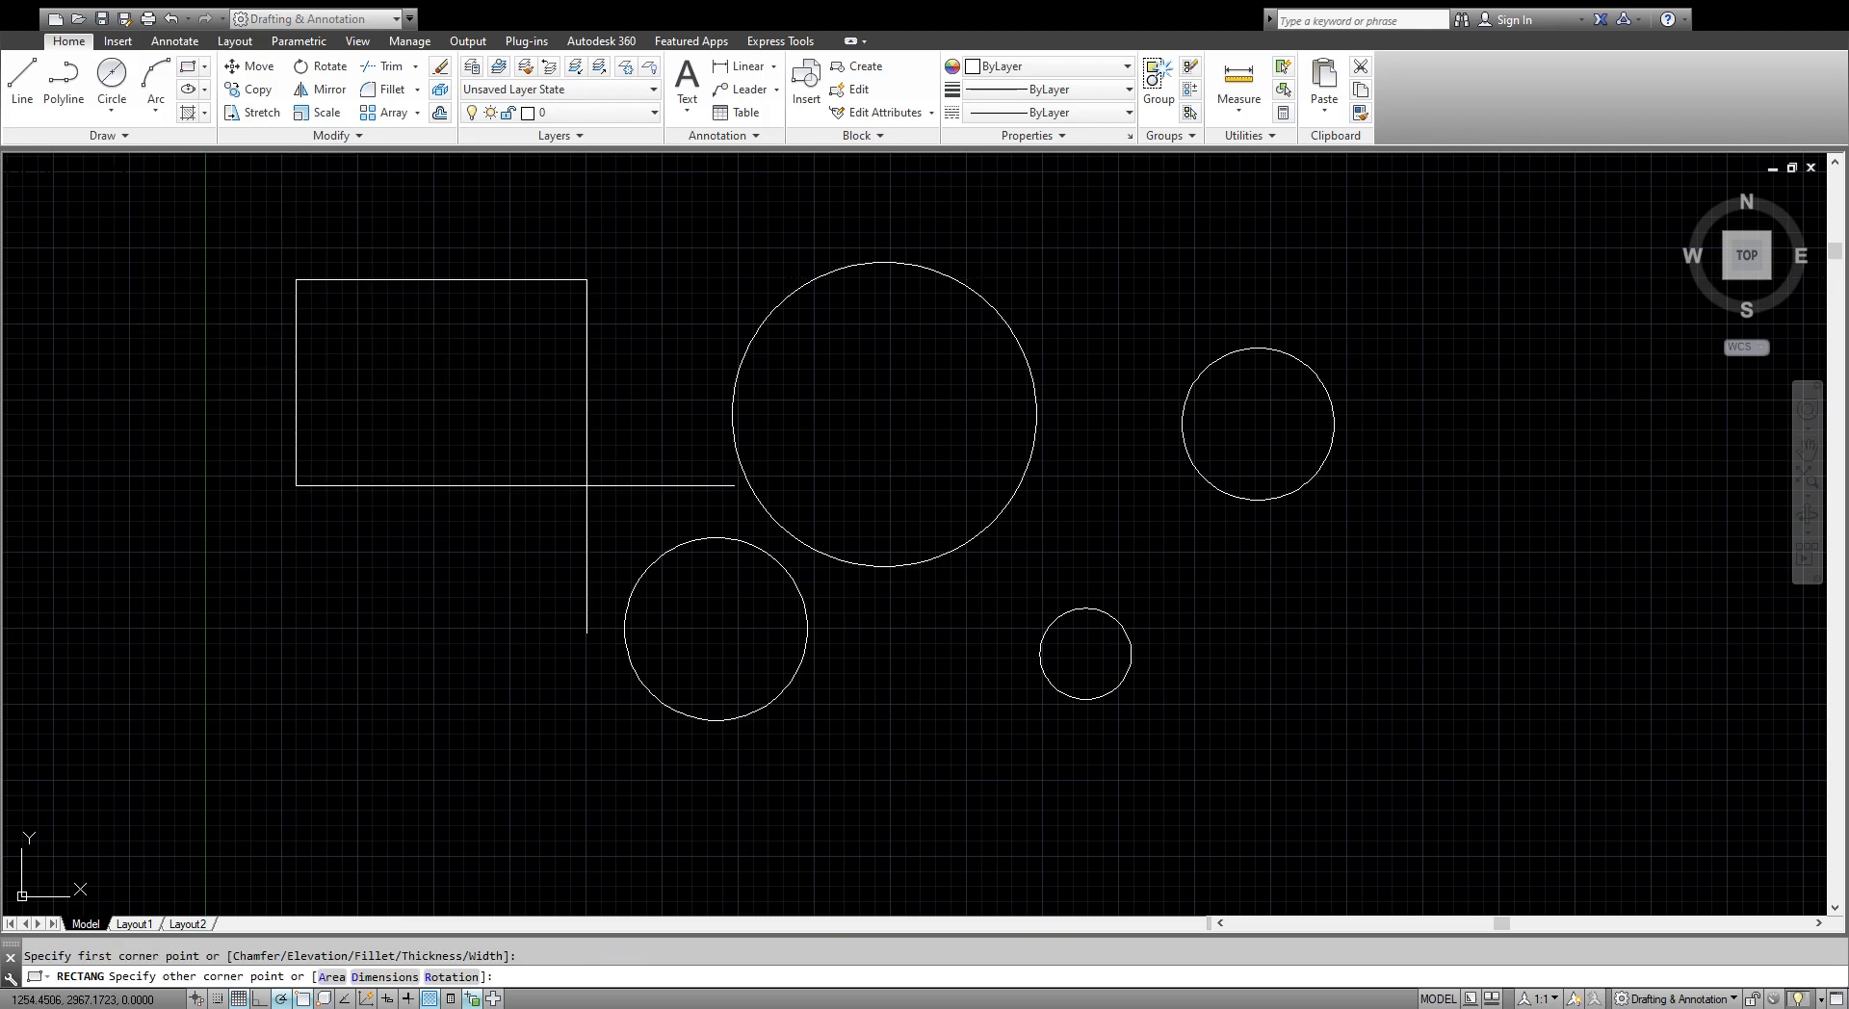
{"action": "left_click", "coordinate": [586, 485]}
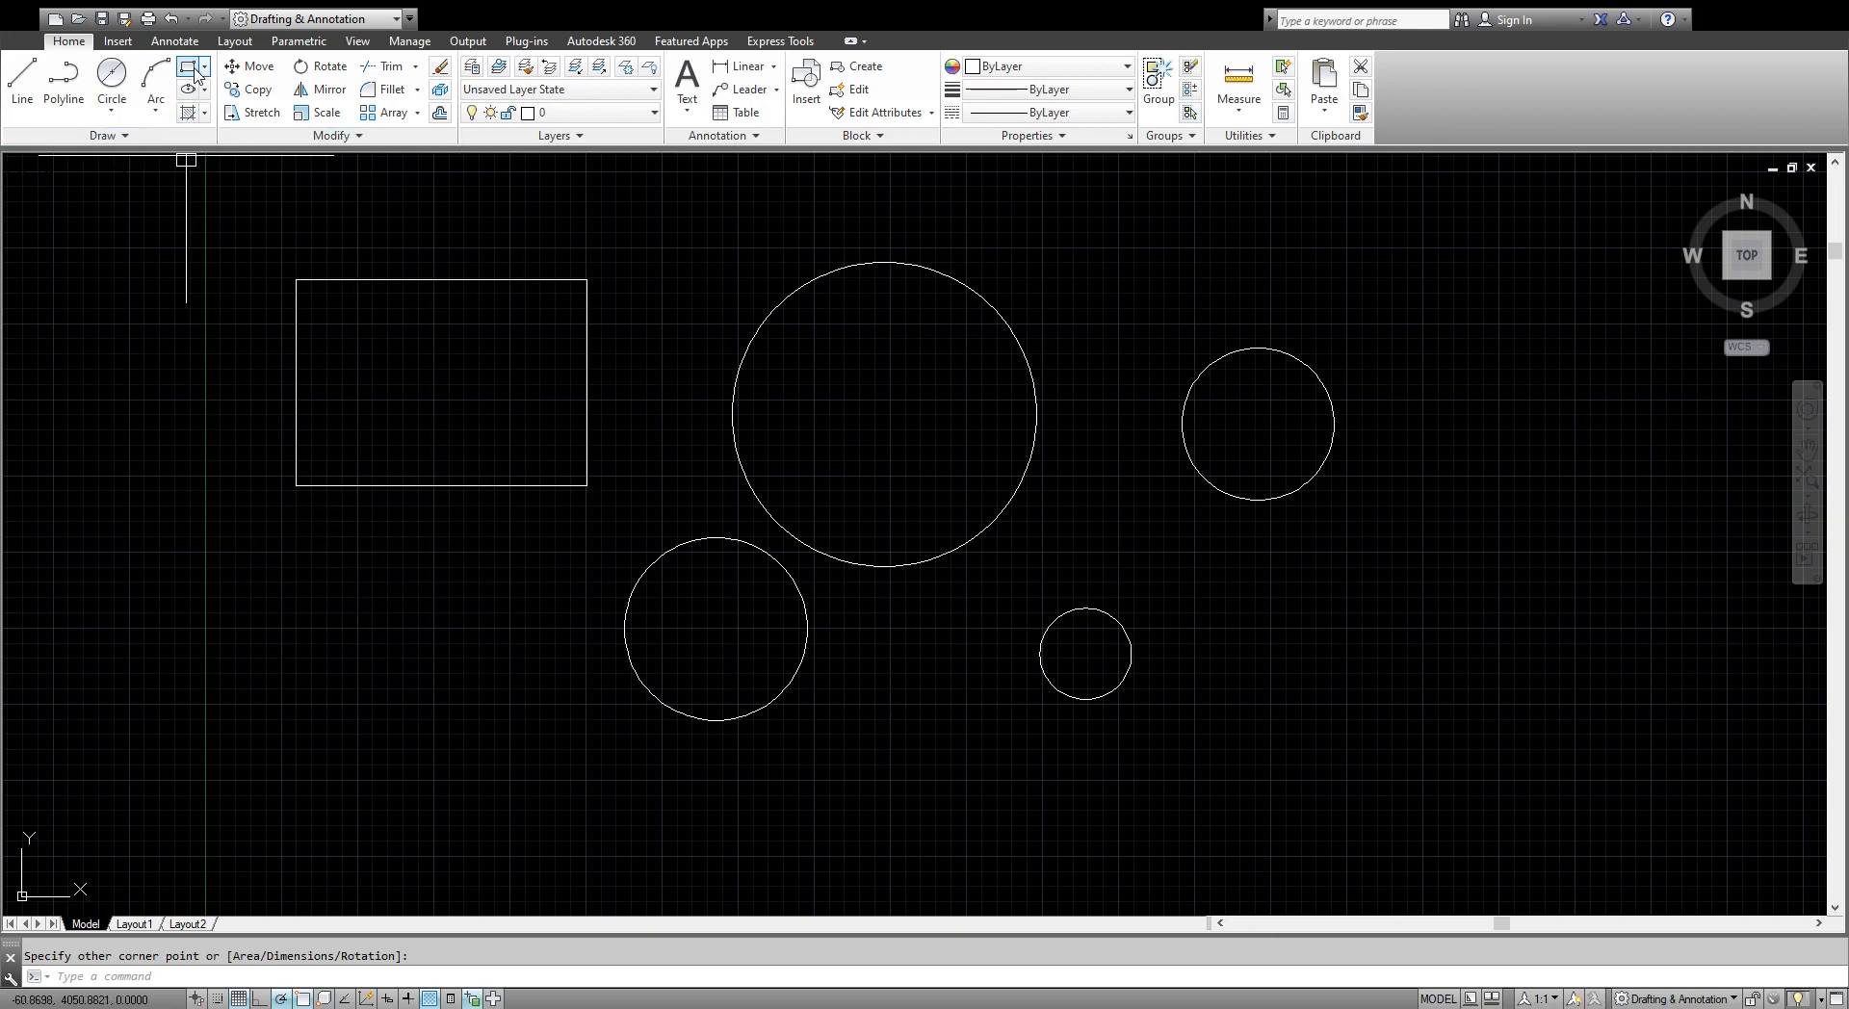
{"action": "left_click", "coordinate": [188, 65]}
{"action": "left_click", "coordinate": [317, 646]}
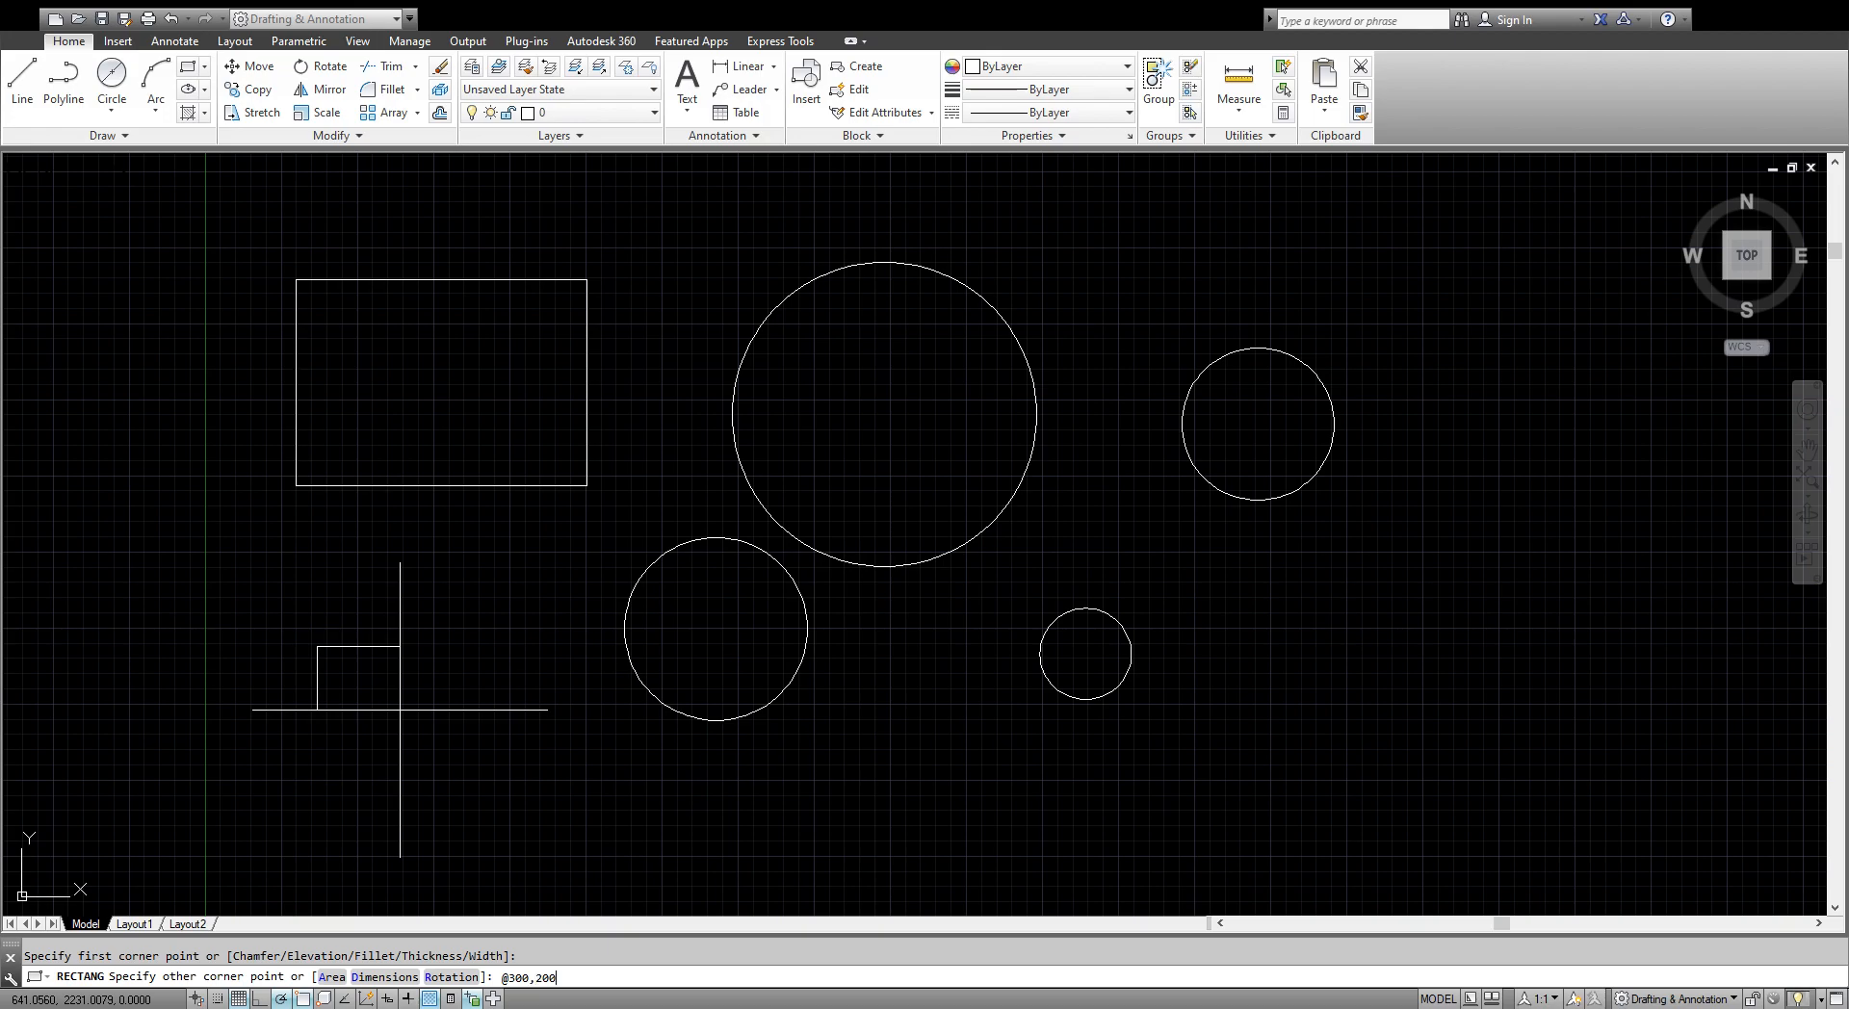
{"action": "key", "text": "Return"}
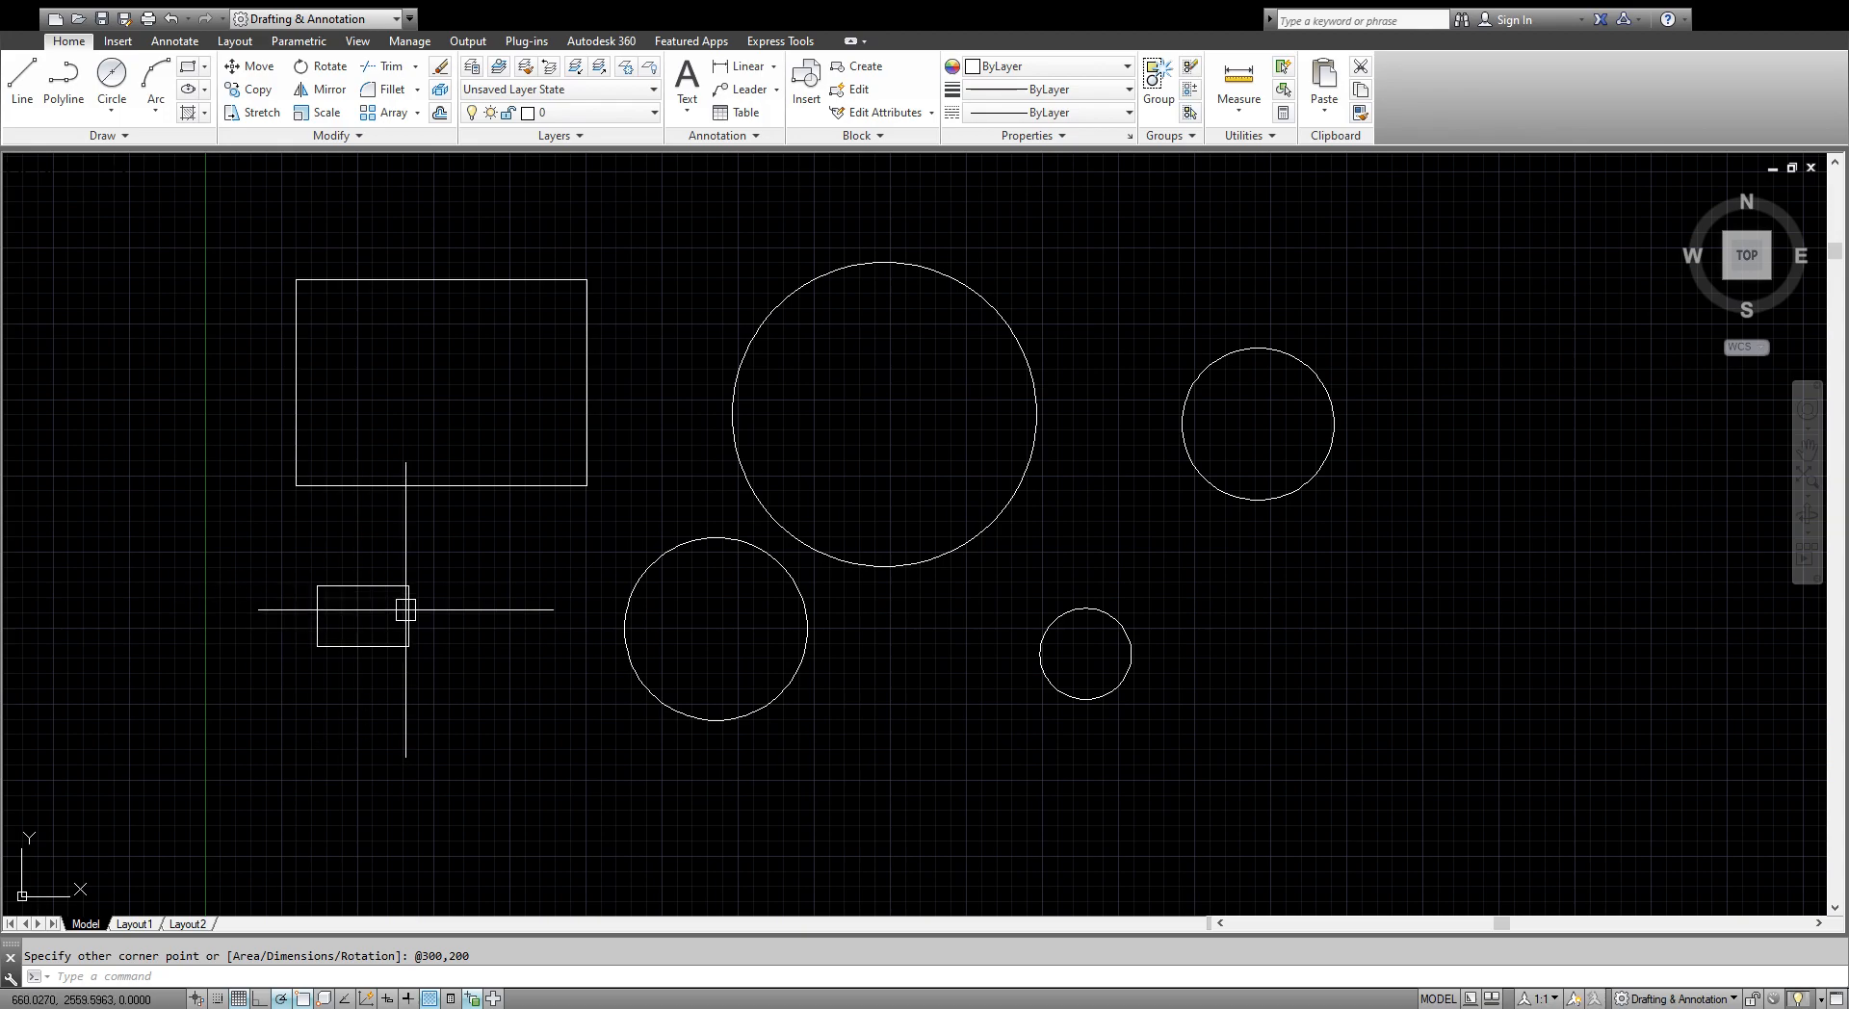
Draw a closed 300 by 200 rectangle from separate Line segments just below the small rectangle.
{"action": "left_click", "coordinate": [22, 81]}
{"action": "left_click", "coordinate": [310, 694]}
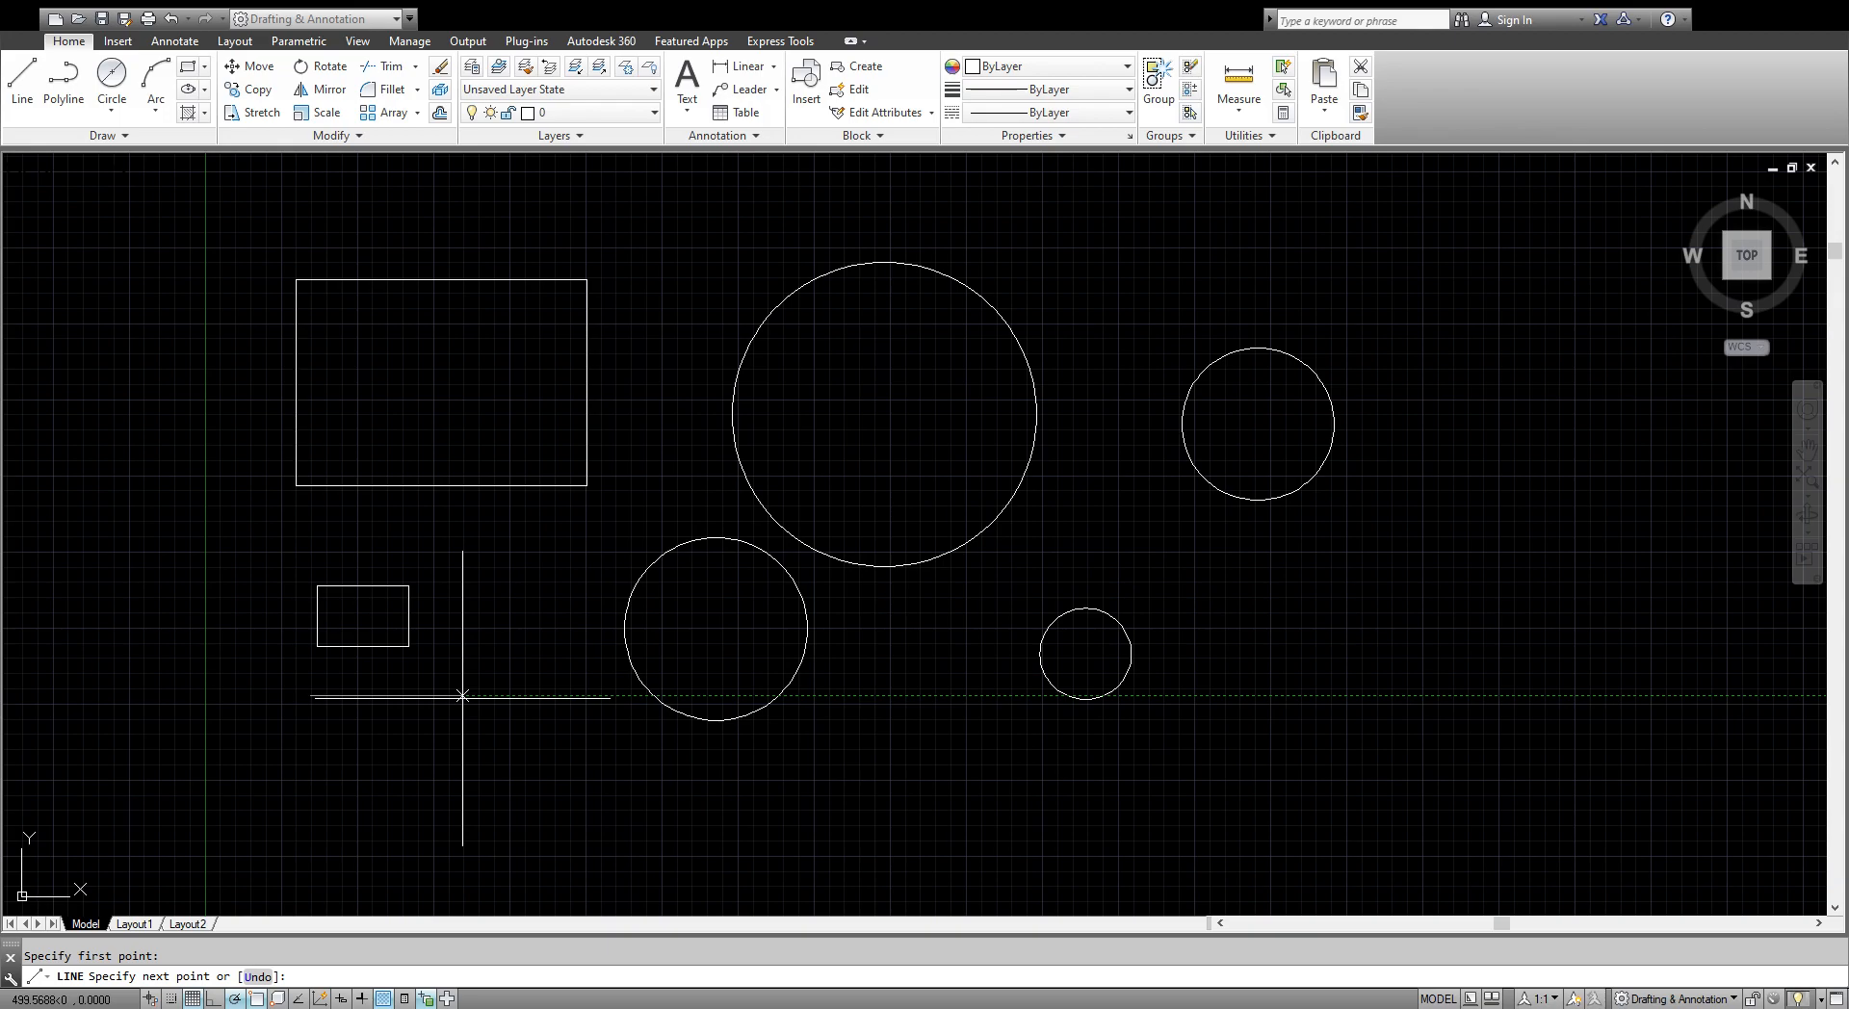
{"action": "type", "text": "300"}
{"action": "key", "text": "Return"}
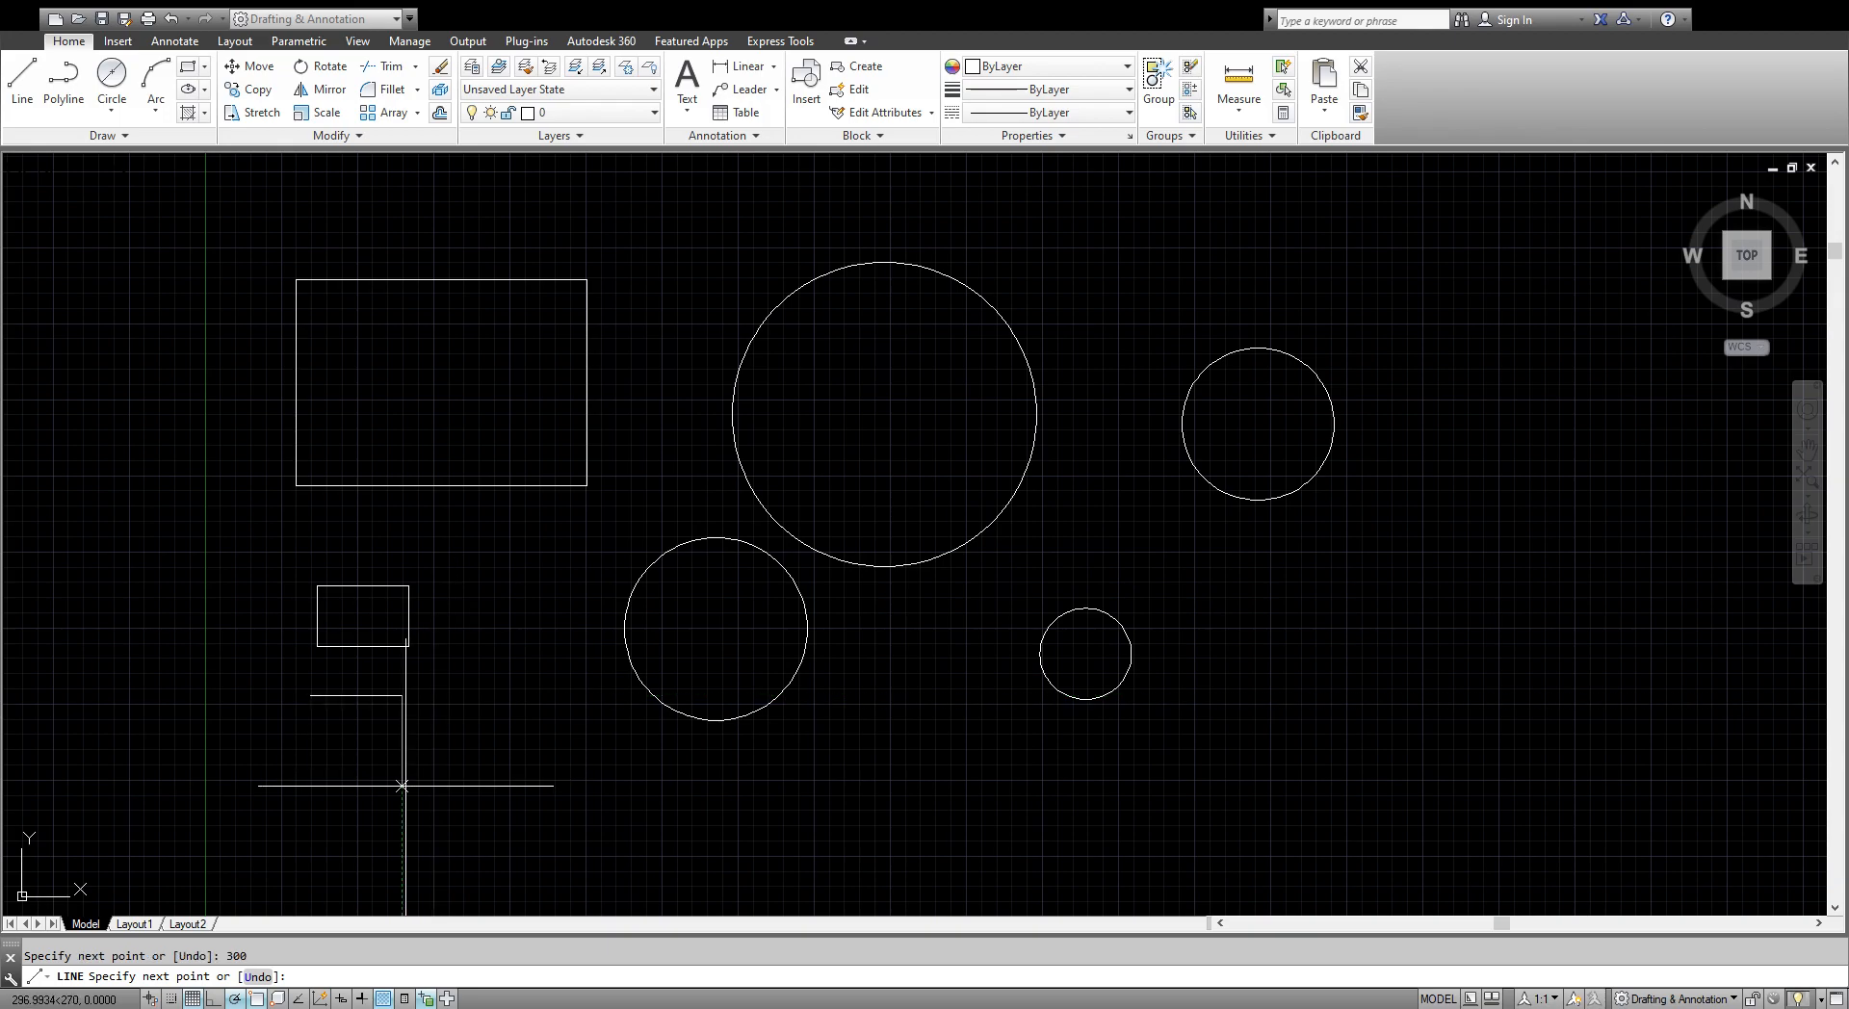
{"action": "type", "text": "200"}
{"action": "key", "text": "Return"}
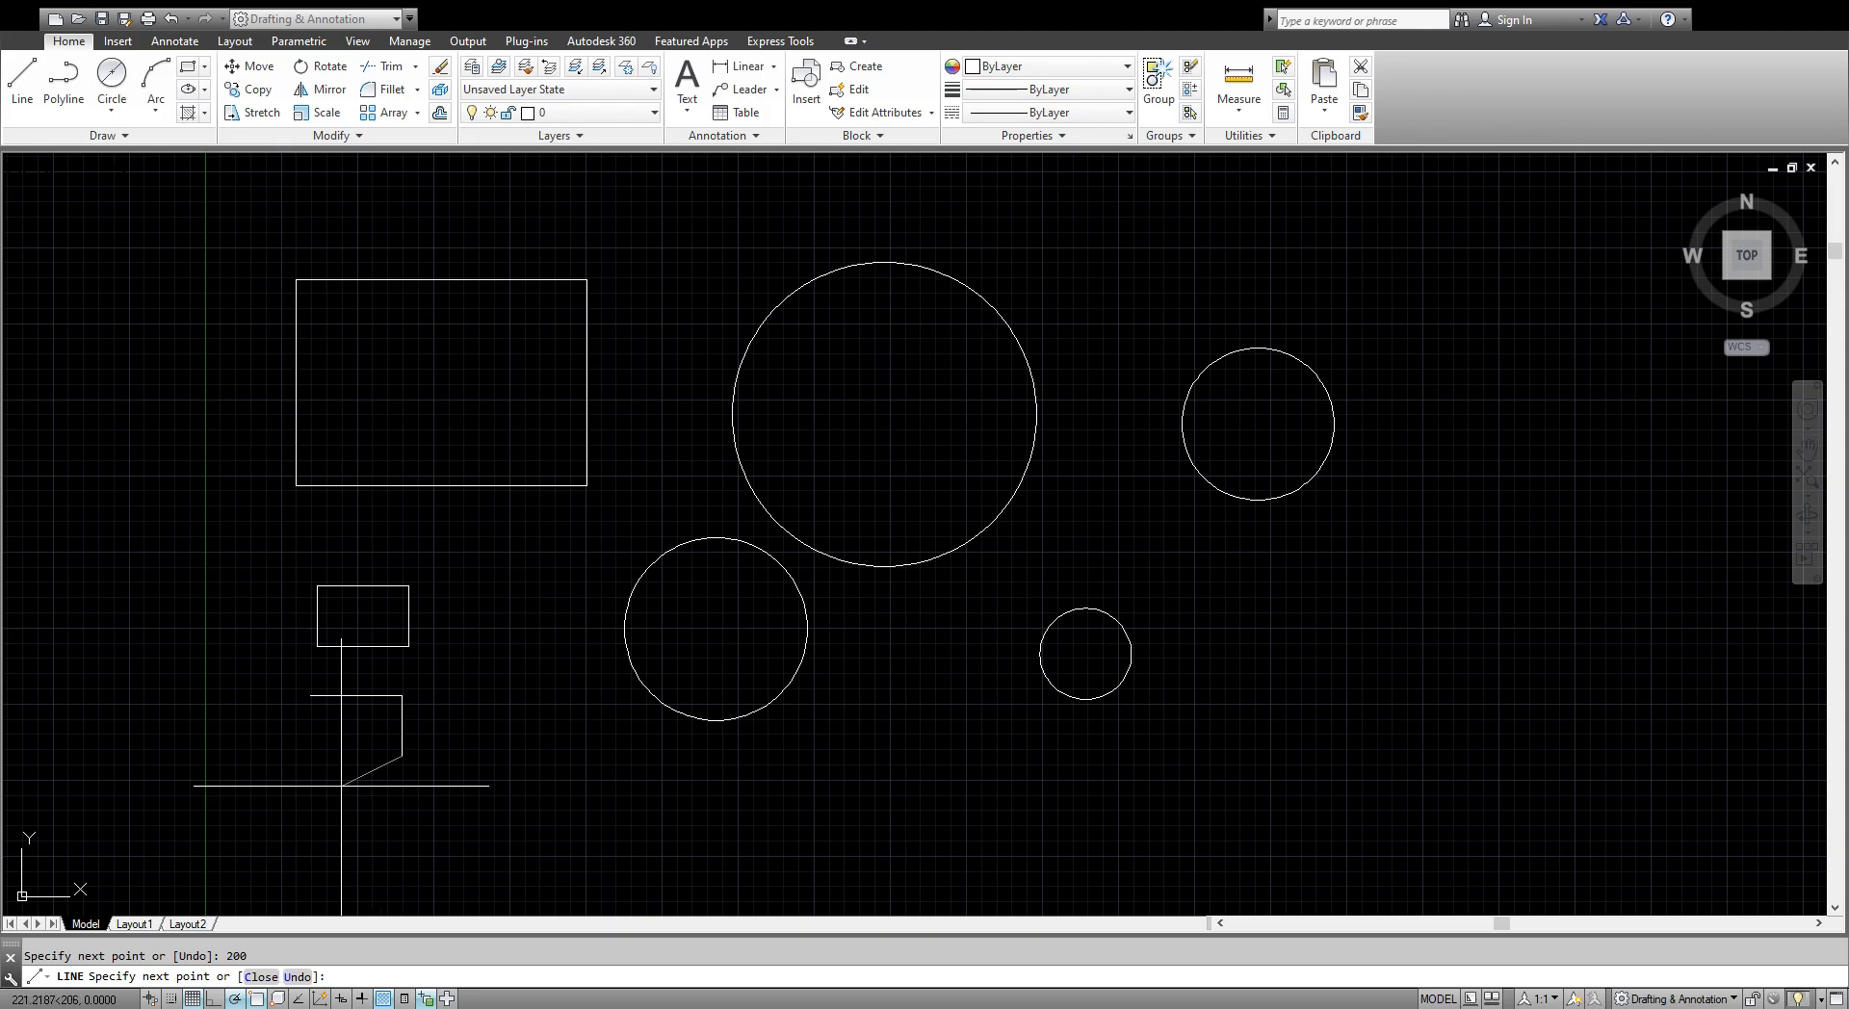
{"action": "type", "text": "300"}
{"action": "key", "text": "Return"}
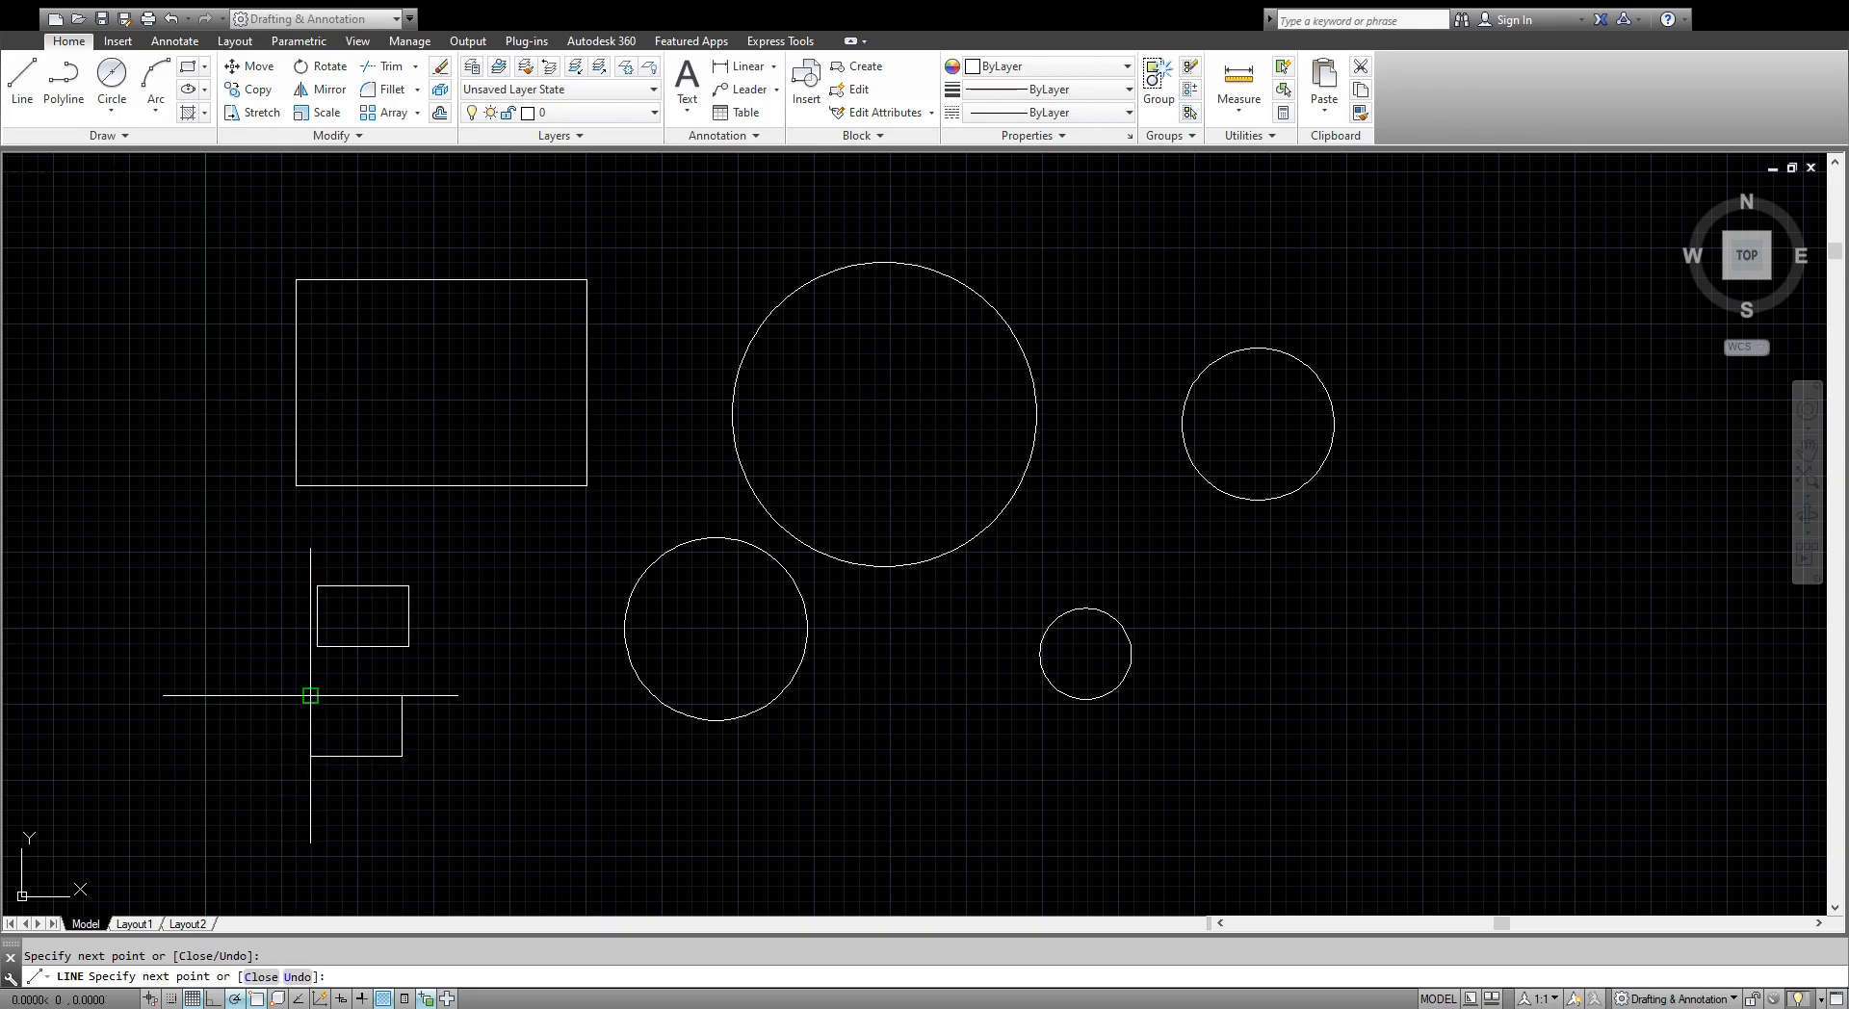
{"action": "left_click", "coordinate": [311, 695]}
{"action": "key", "text": "Escape"}
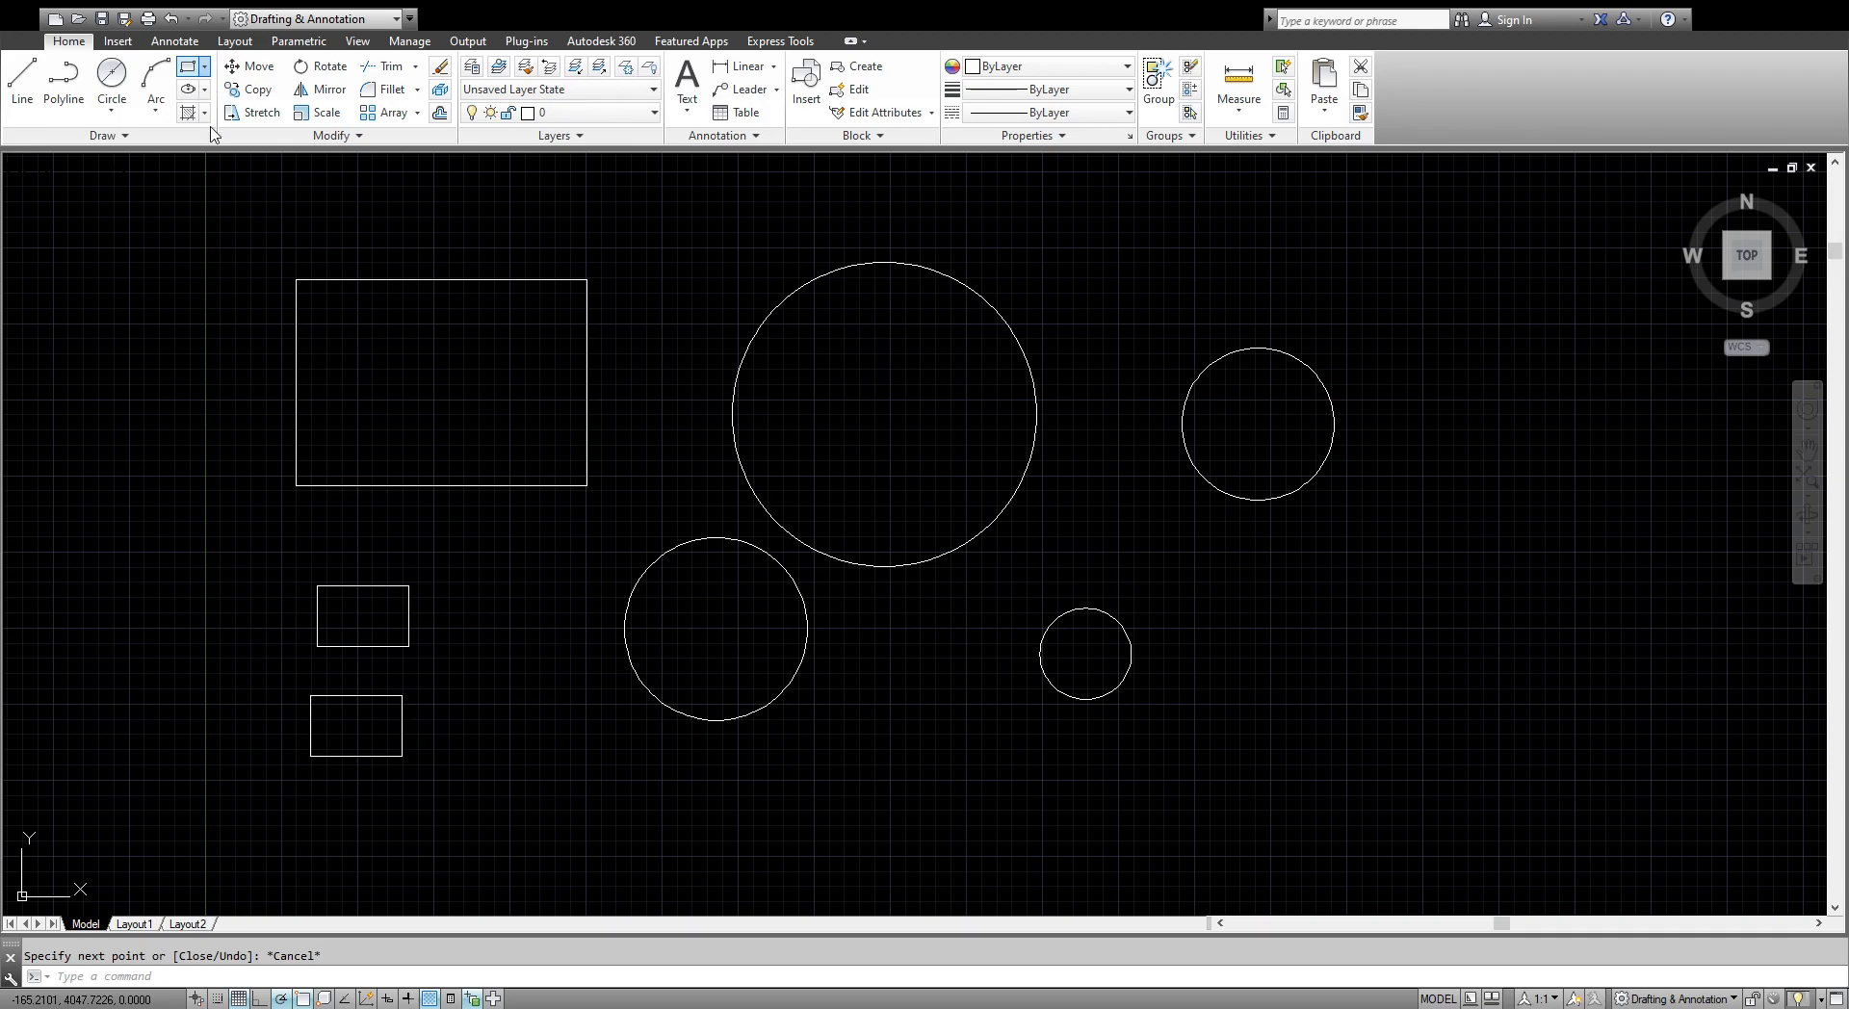
Draw a freehand 8-sided polygon in the empty area to the right of the circles, using the Inscribed in circle option.
{"action": "left_click", "coordinate": [214, 143]}
{"action": "scroll", "coordinate": [210, 440], "scroll_direction": "down", "scroll_amount": 2}
{"action": "scroll", "coordinate": [847, 595], "scroll_direction": "up", "scroll_amount": 1}
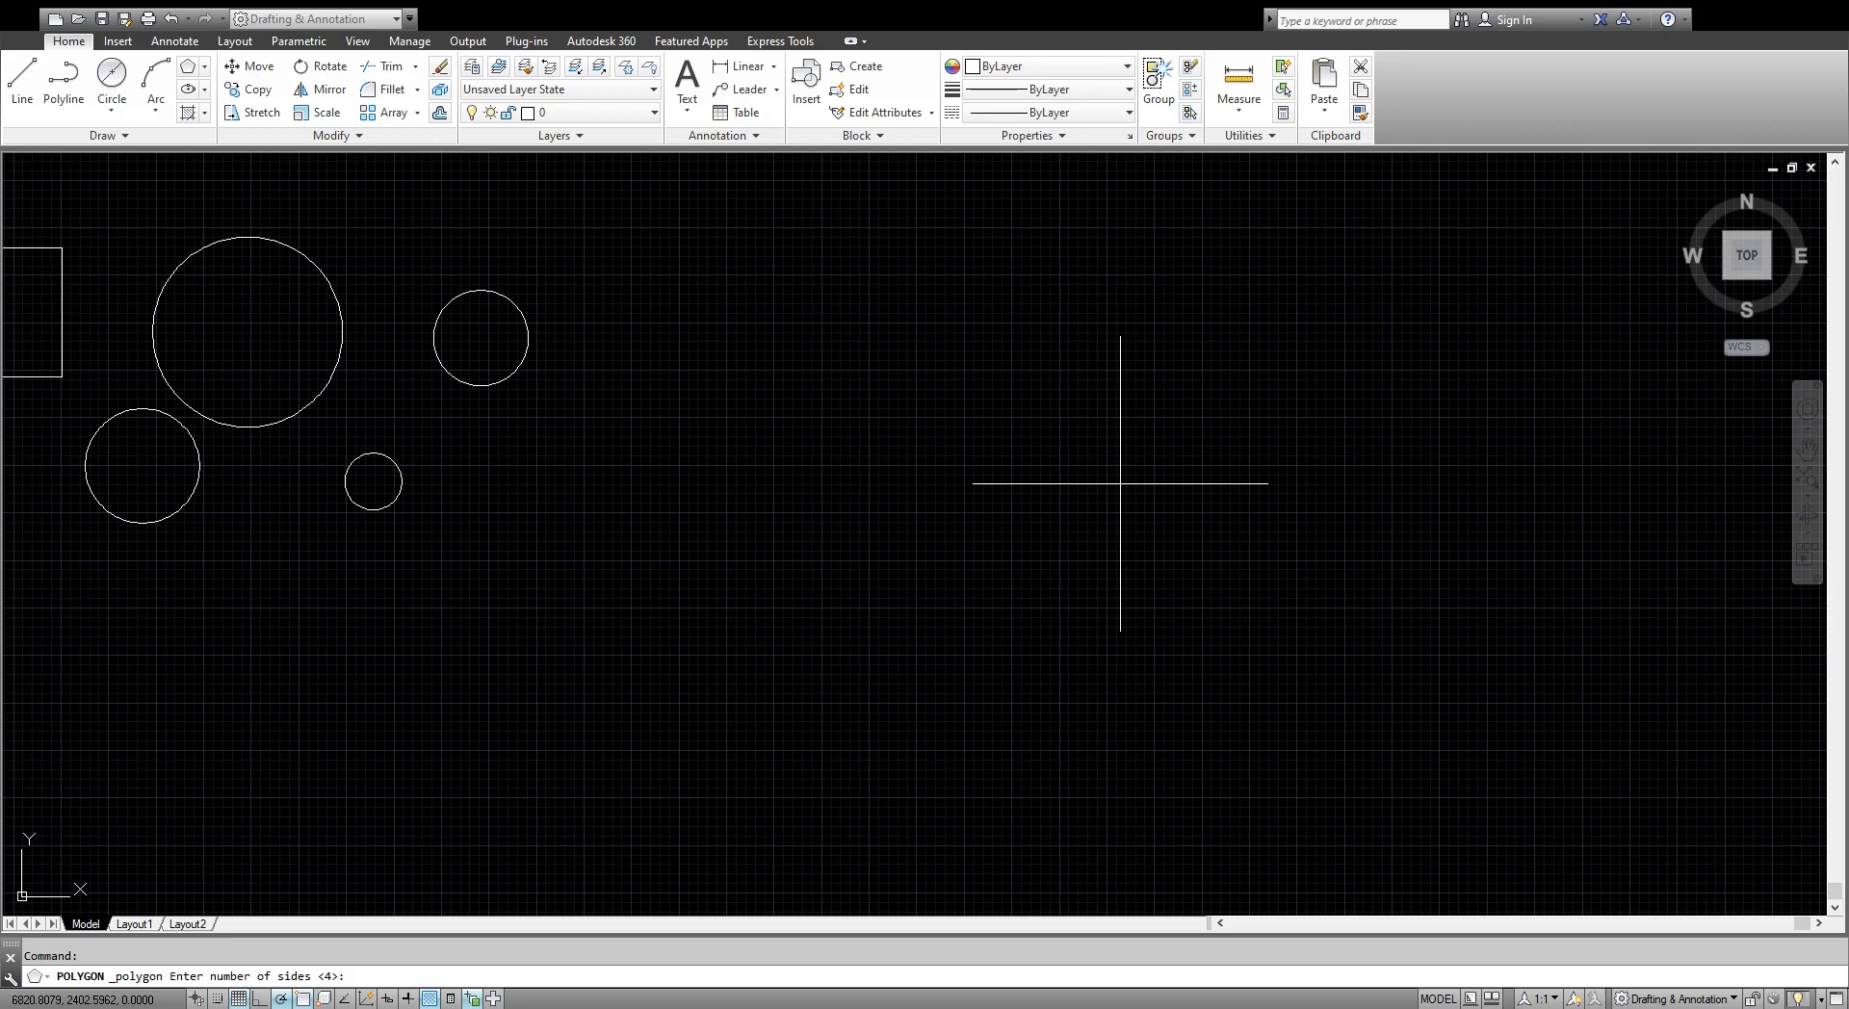
{"action": "key", "text": "Return"}
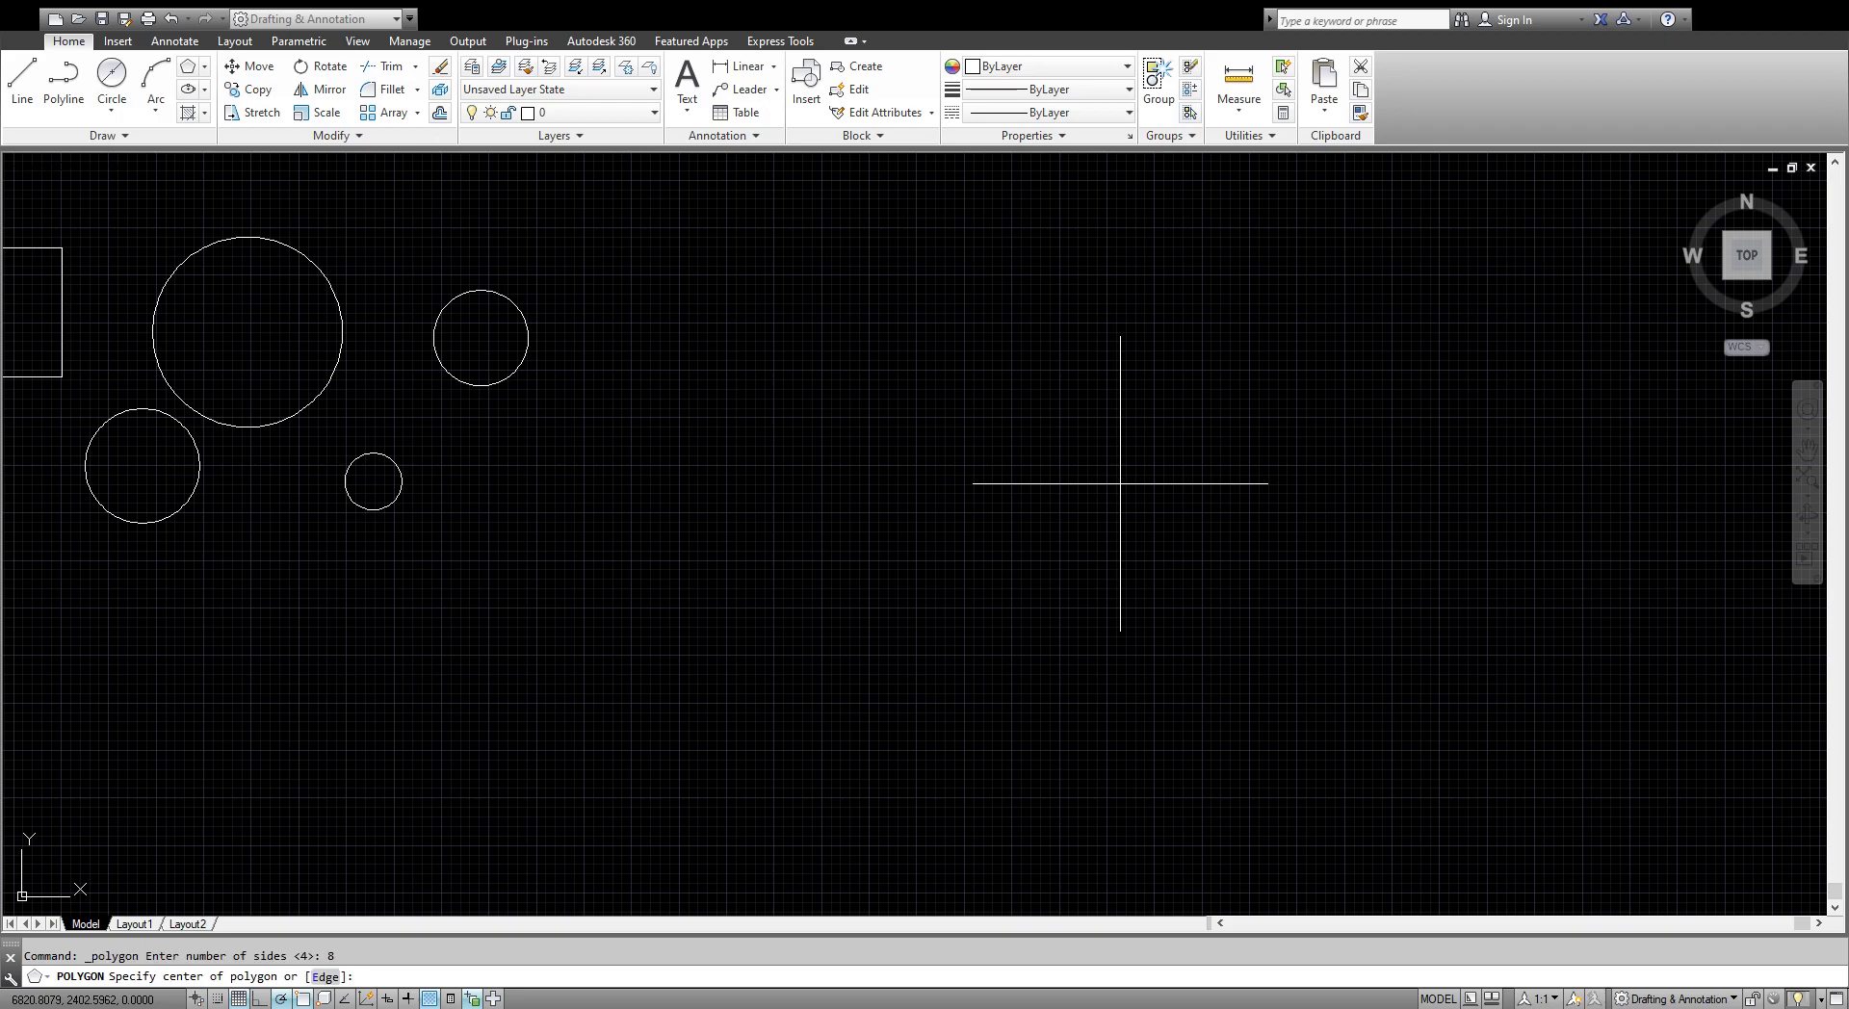
{"action": "left_click", "coordinate": [972, 513]}
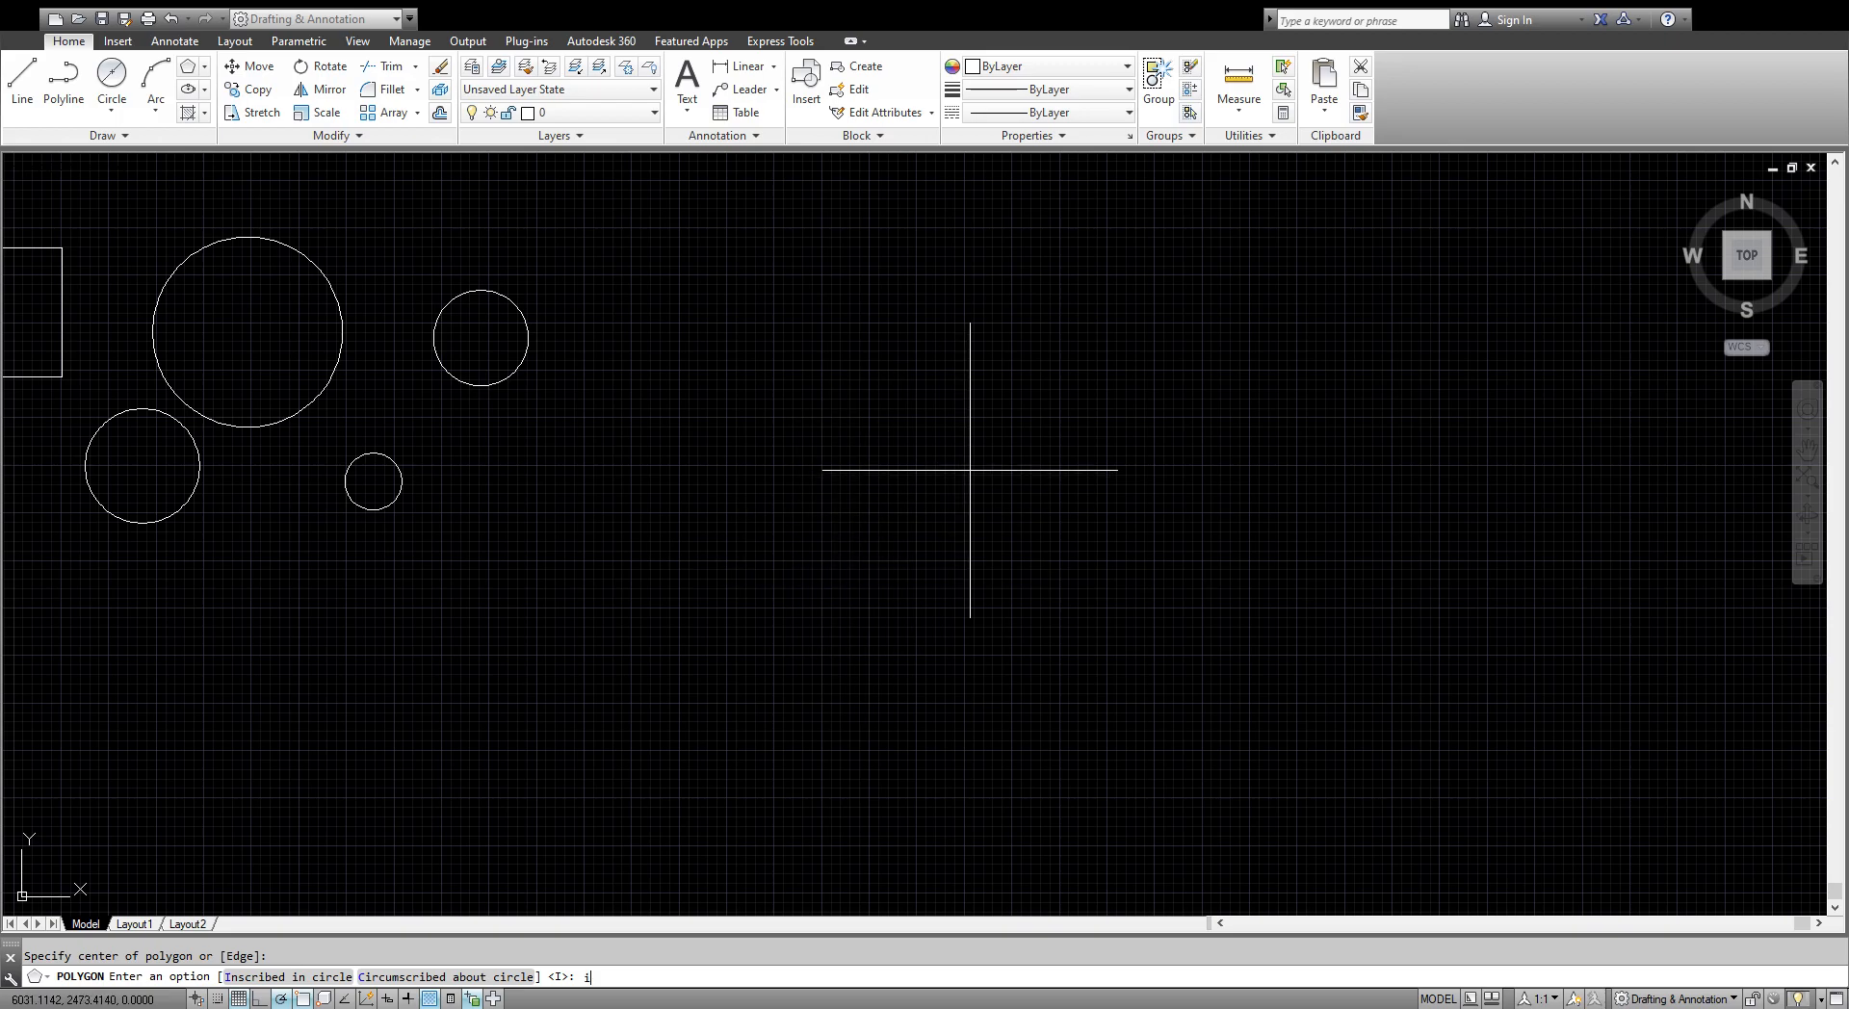
{"action": "key", "text": "Return"}
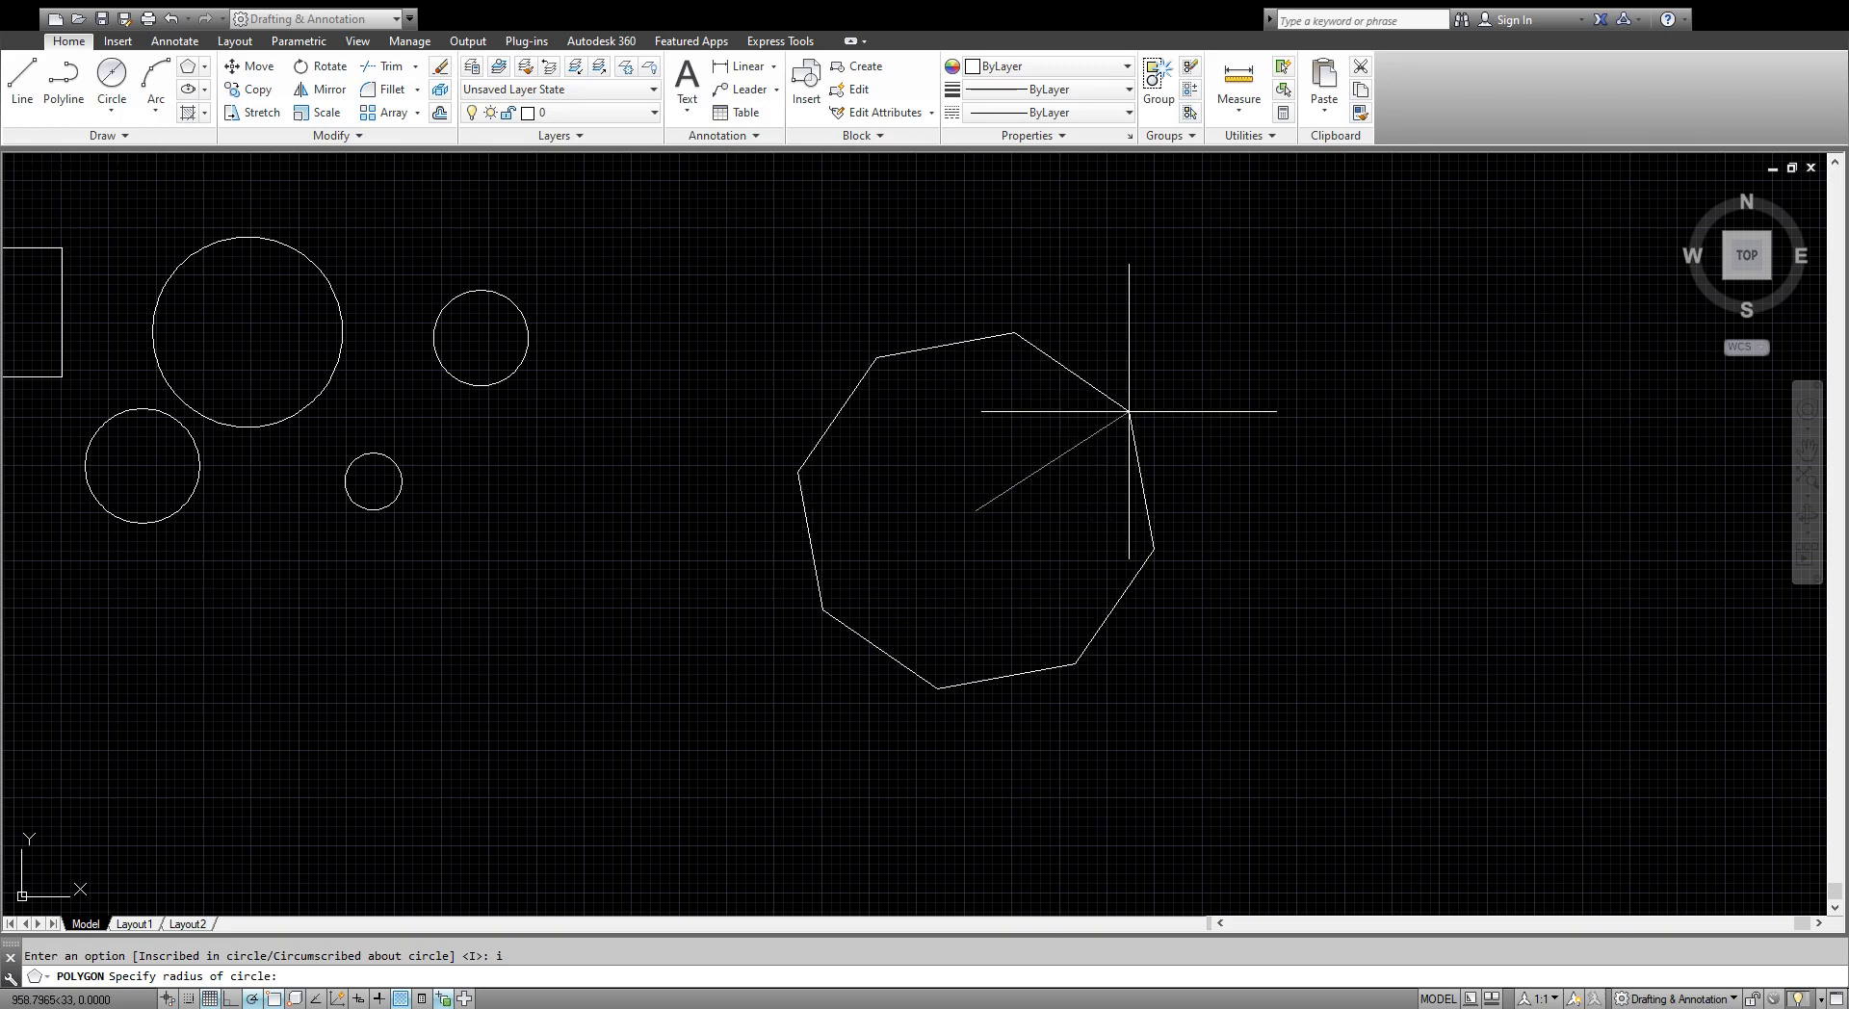
{"action": "left_click", "coordinate": [1229, 521]}
{"action": "key", "text": "Escape"}
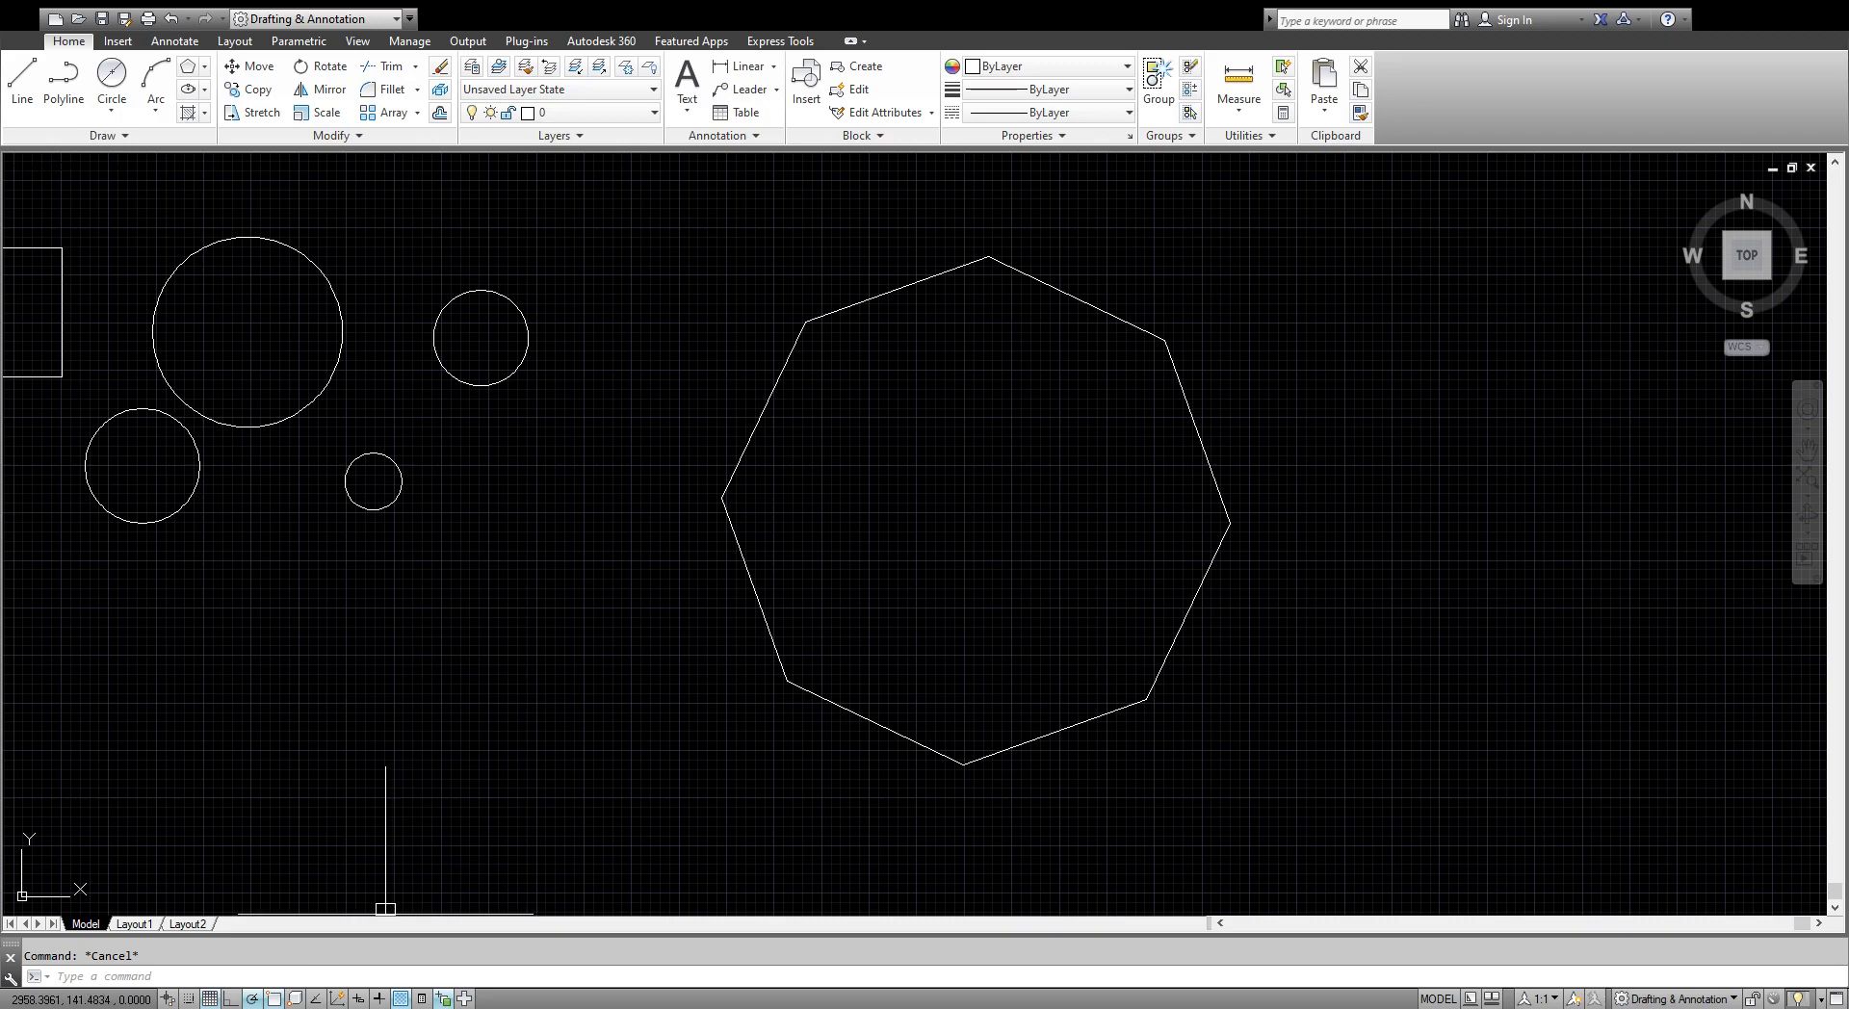
Draw a 6-sided polygon to the right of the octagon with the Edge option, placing both edge endpoints freehand.
{"action": "left_click", "coordinate": [194, 70]}
{"action": "scroll", "coordinate": [441, 544], "scroll_direction": "down", "scroll_amount": 2}
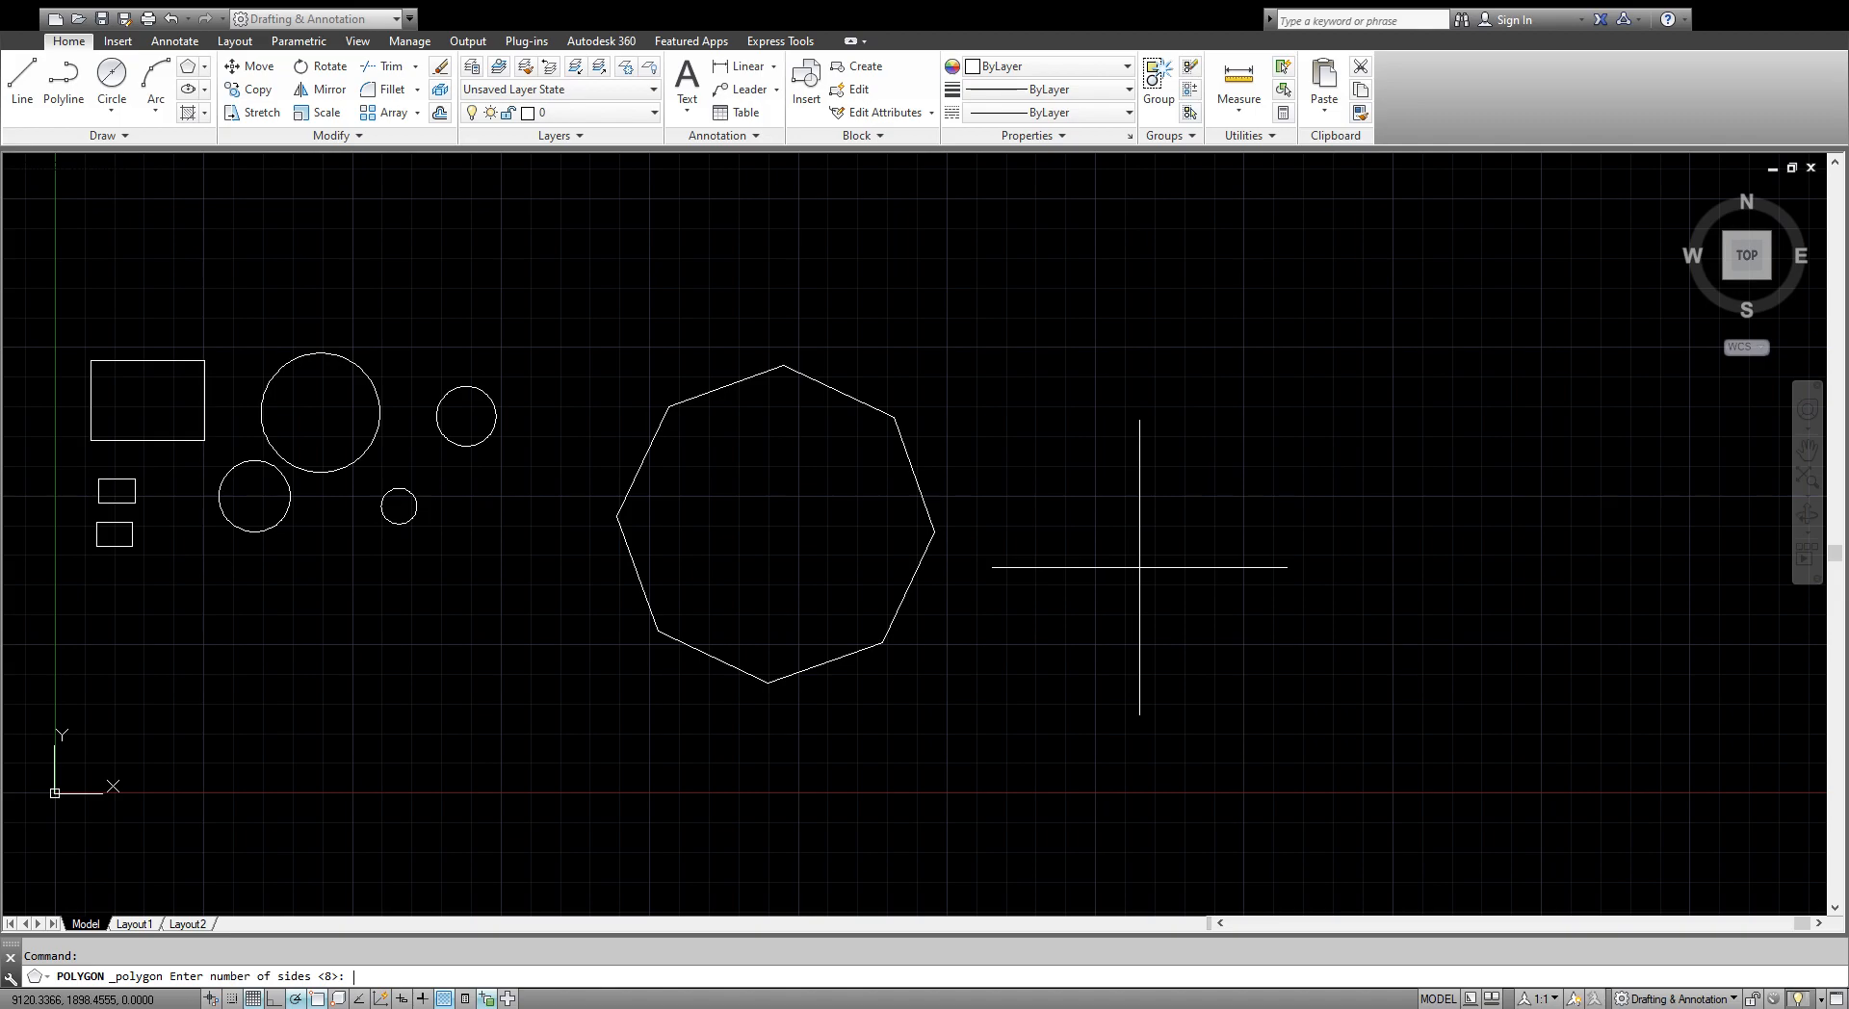
{"action": "key", "text": "Return"}
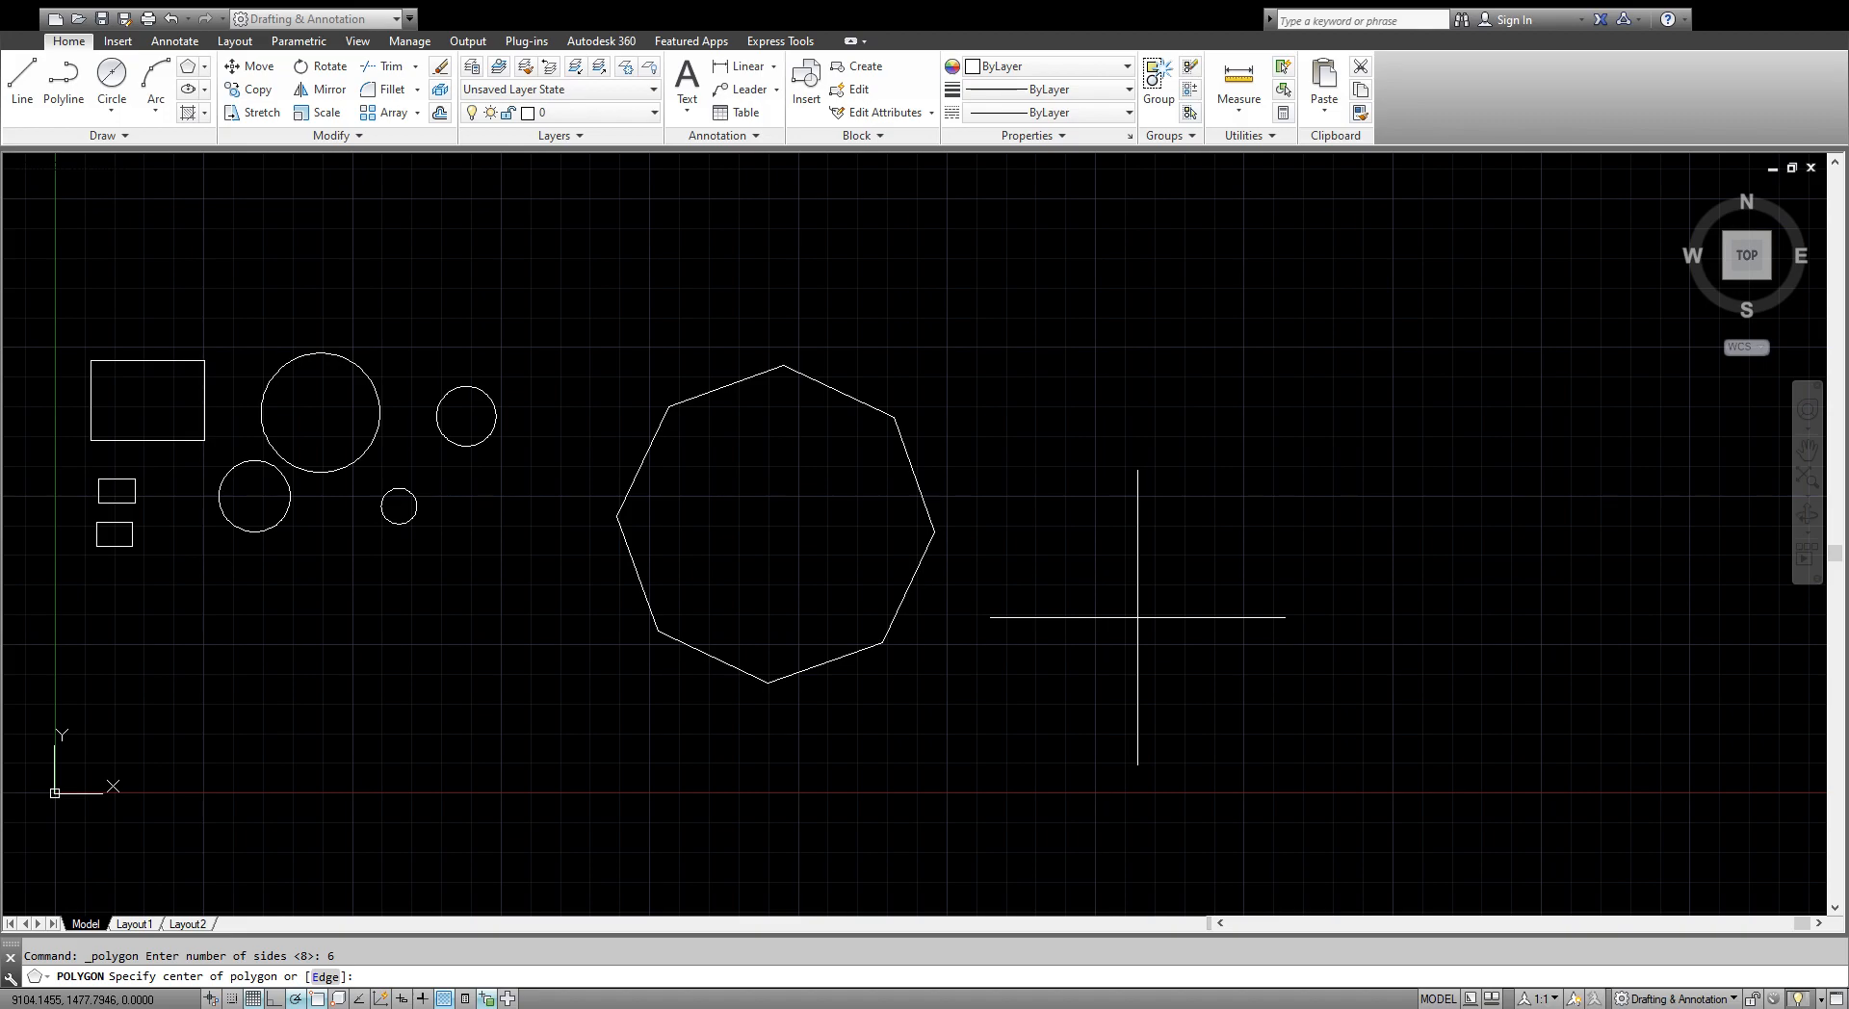
{"action": "key", "text": "Return"}
{"action": "left_click", "coordinate": [1178, 578]}
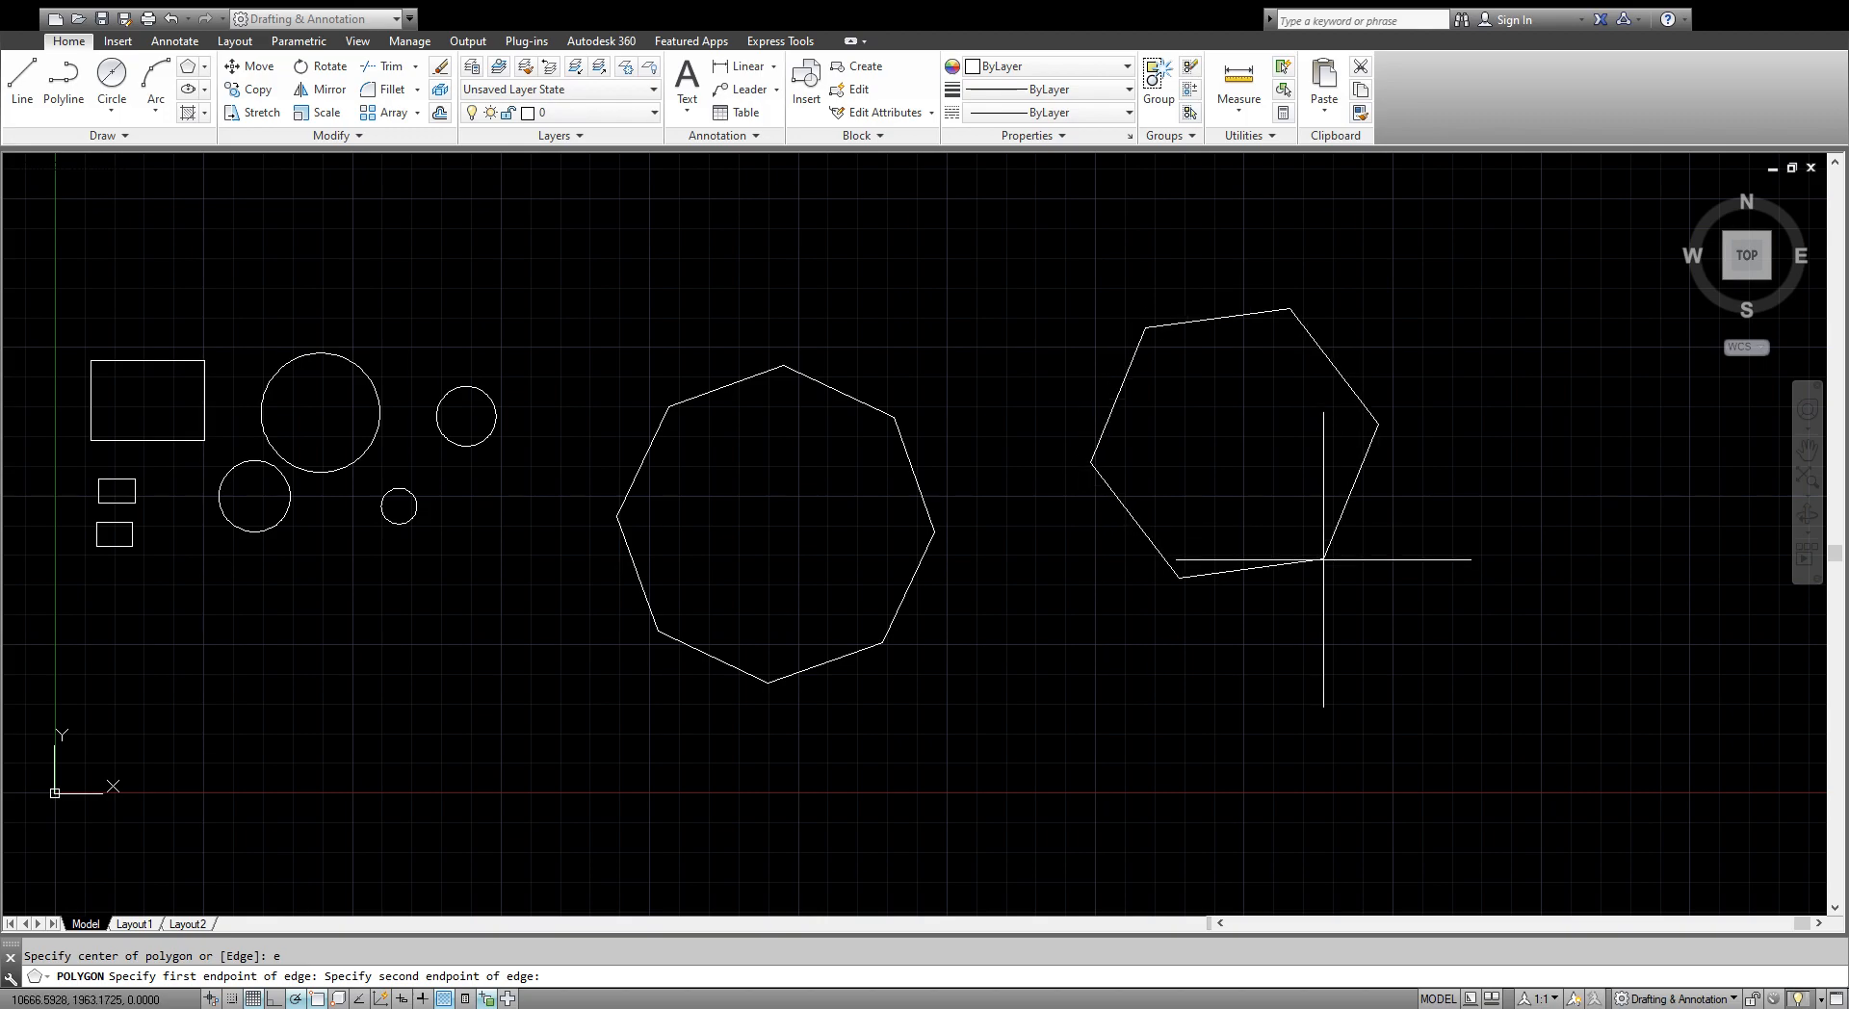
{"action": "left_click", "coordinate": [1267, 444]}
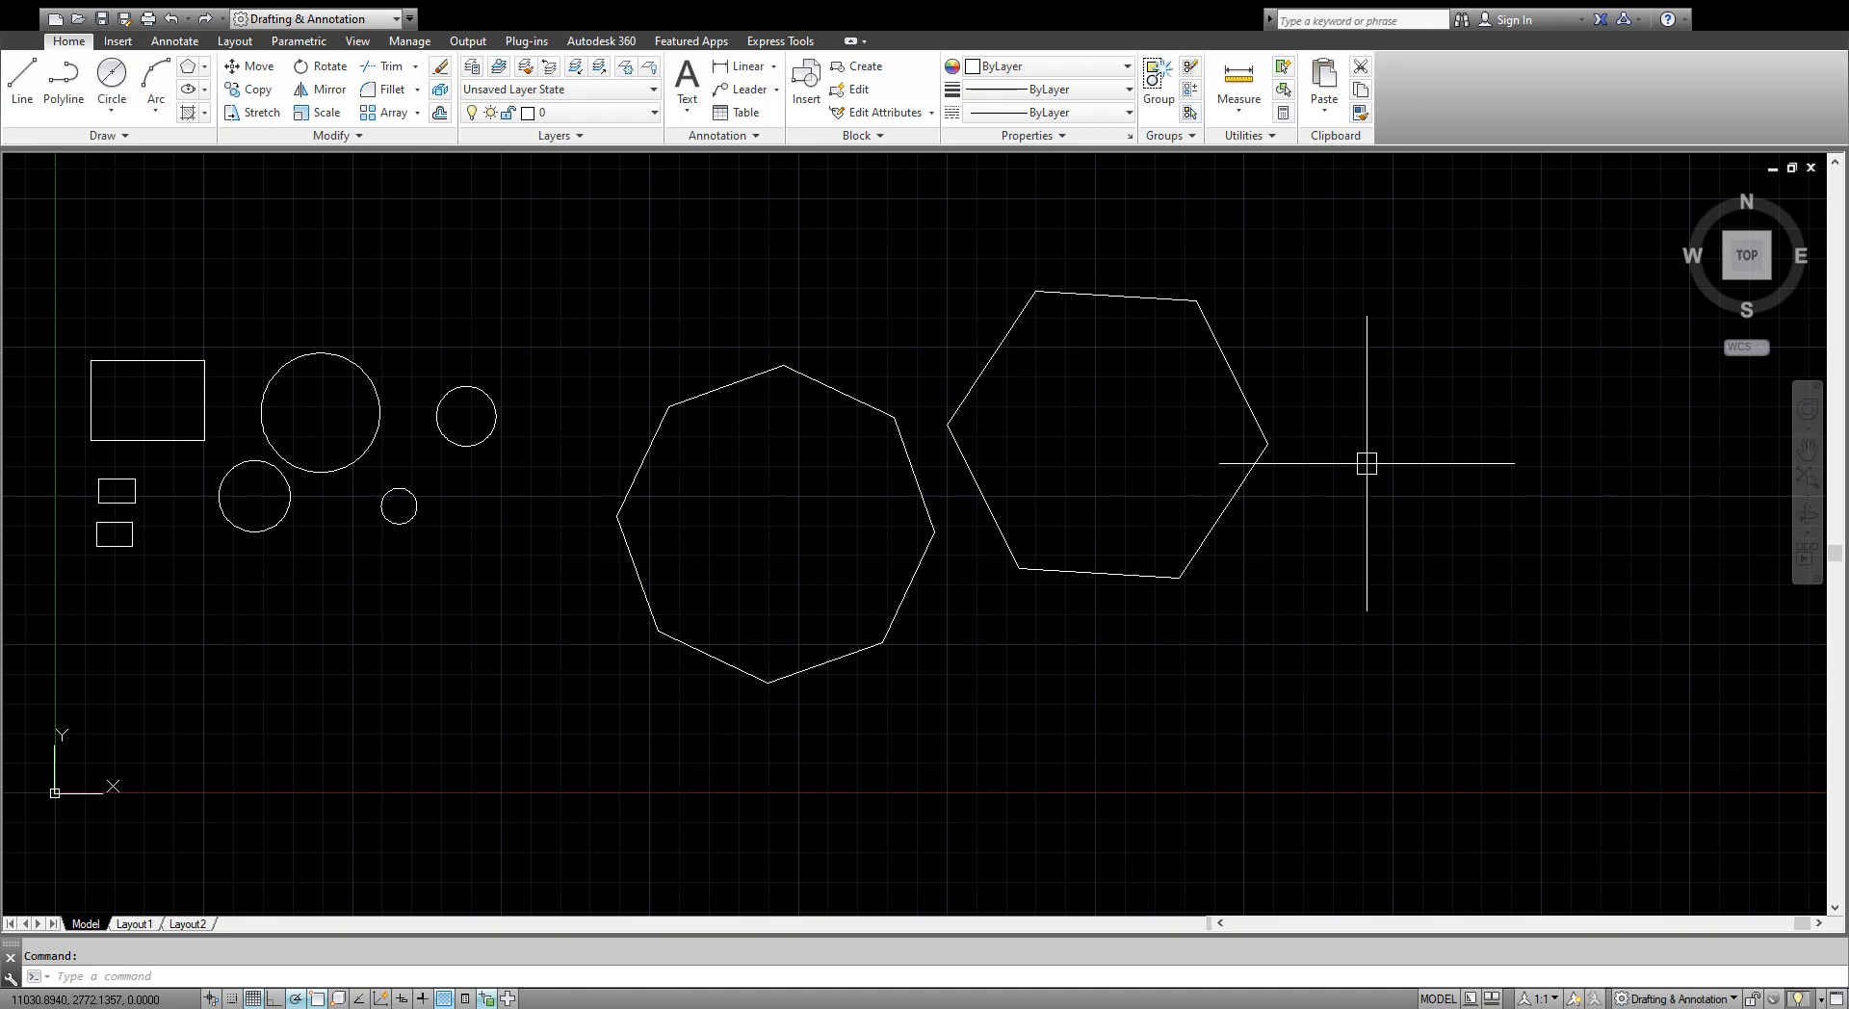